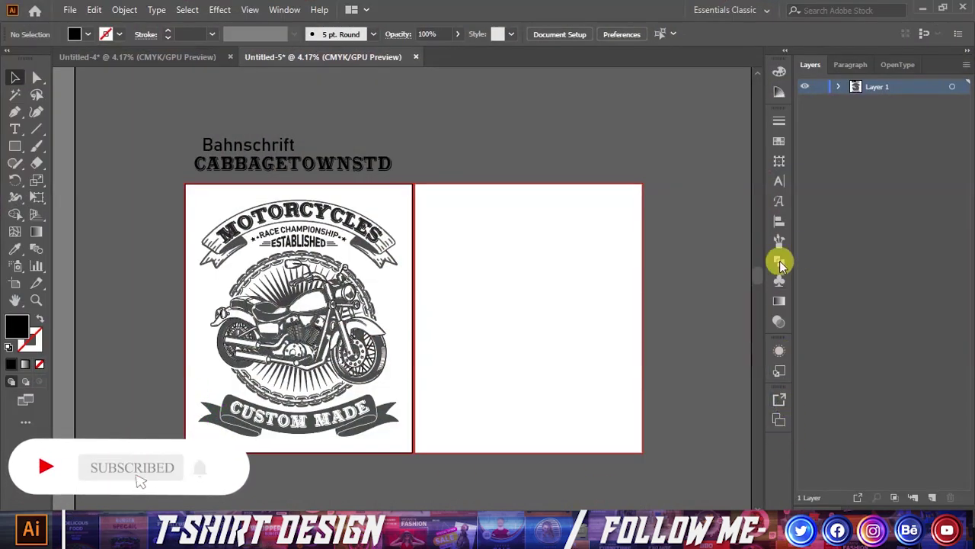
Inspect the loose badge artwork in Untitled-4, then return to the badge document.
{"action": "scroll", "coordinate": [322, 337], "scroll_direction": "up", "scroll_amount": 1}
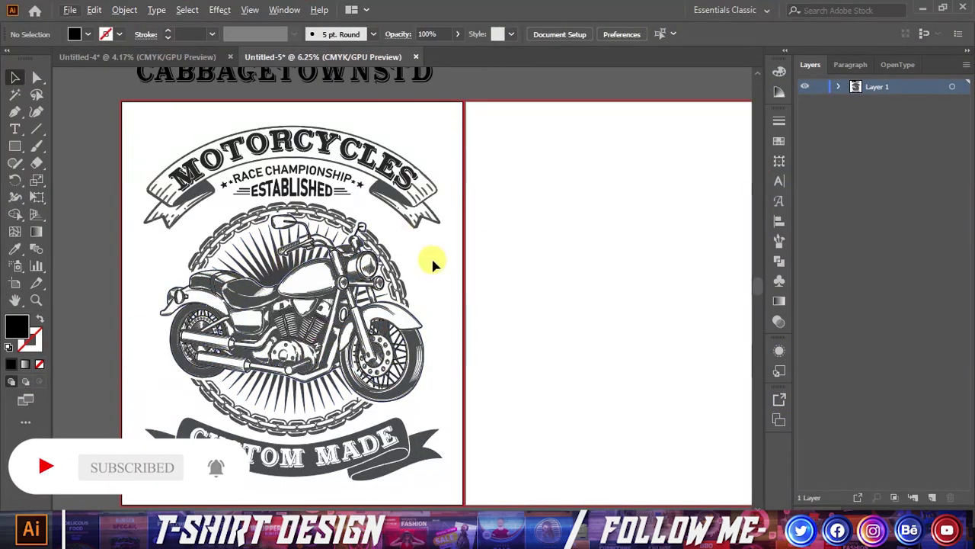
{"action": "scroll", "coordinate": [259, 251], "scroll_direction": "down", "scroll_amount": 1}
{"action": "scroll", "coordinate": [221, 228], "scroll_direction": "up", "scroll_amount": 1}
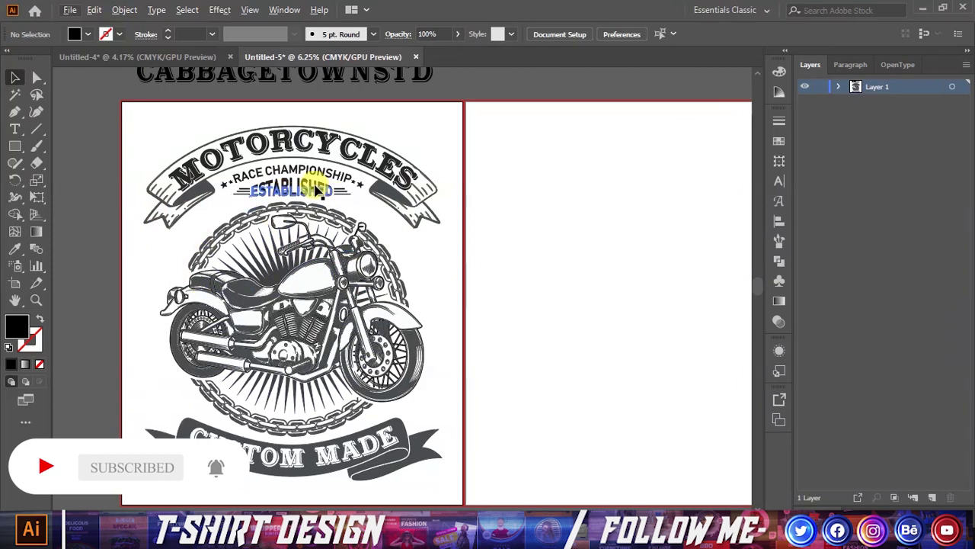
{"action": "scroll", "coordinate": [198, 259], "scroll_direction": "down", "scroll_amount": 1}
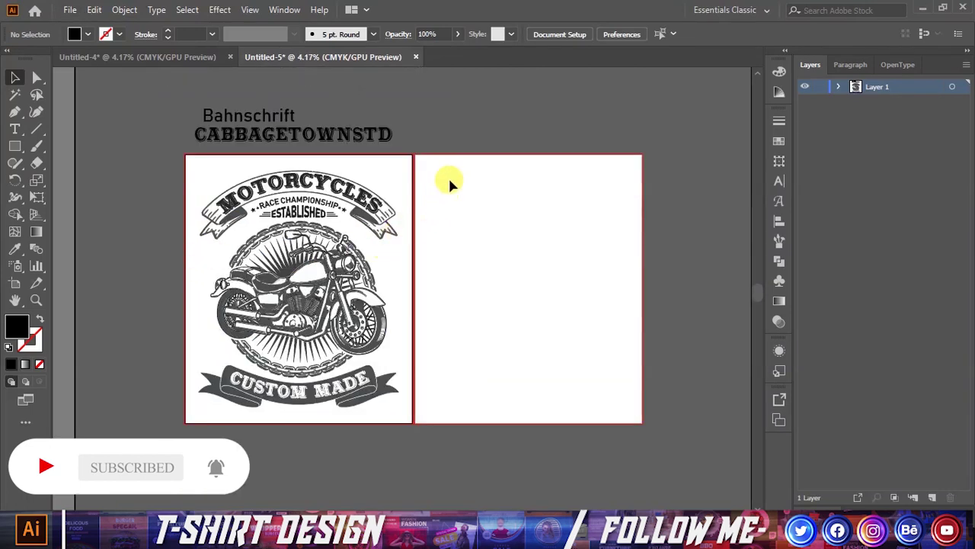
{"action": "left_click", "coordinate": [195, 58]}
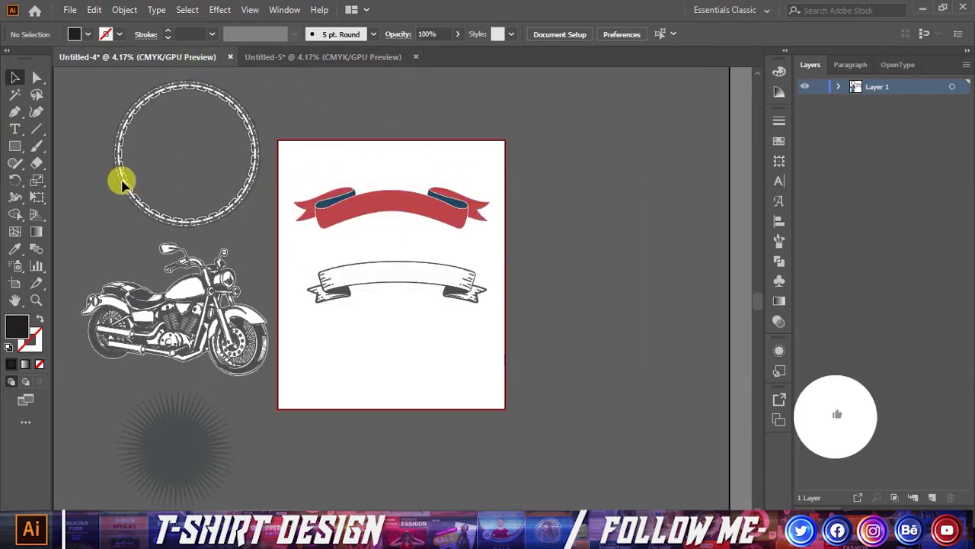
{"action": "key", "text": "ctrl+a"}
{"action": "left_click", "coordinate": [355, 423]}
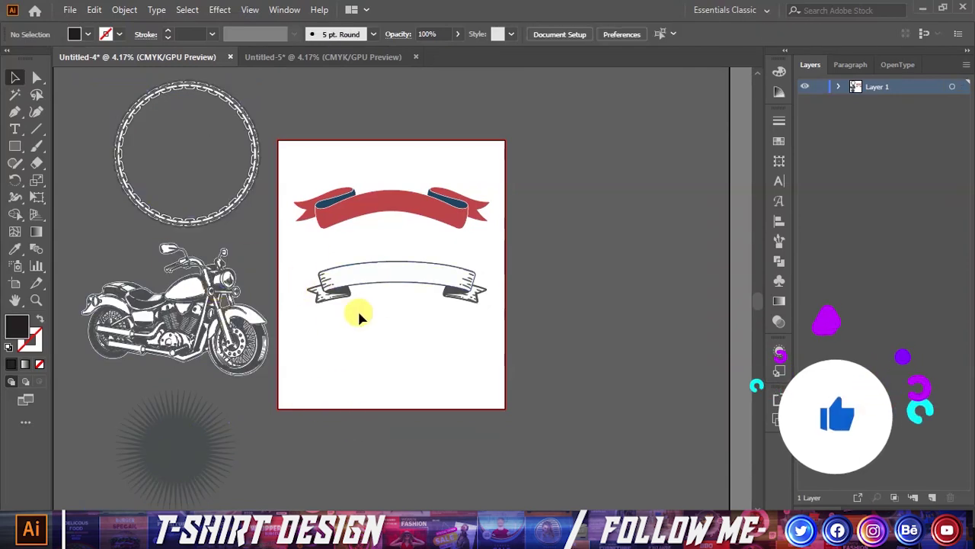
{"action": "left_click", "coordinate": [335, 56]}
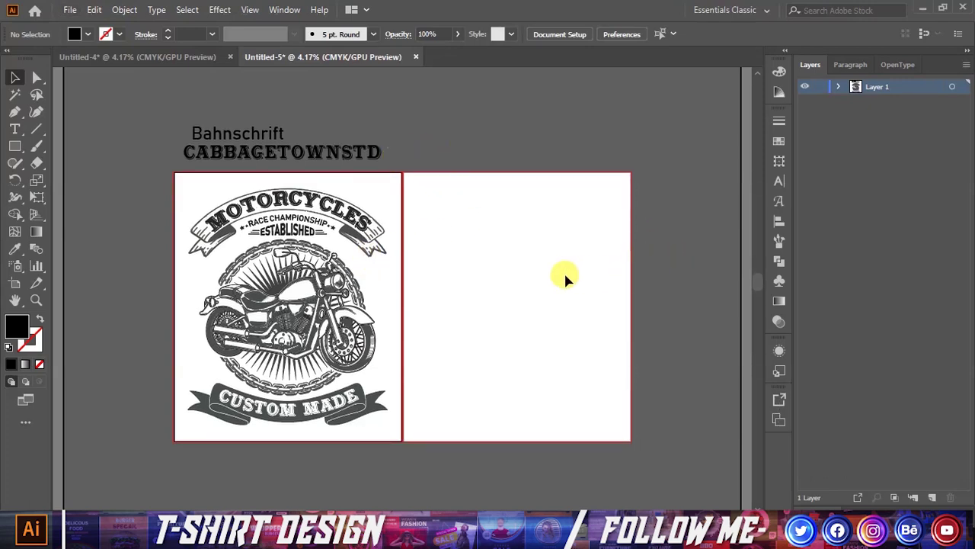
Bring the chain circle, motorcycle and sunburst onto Untitled-5's right artboard and scale them up.
{"action": "scroll", "coordinate": [564, 279], "scroll_direction": "up", "scroll_amount": 1}
{"action": "scroll", "coordinate": [562, 274], "scroll_direction": "down", "scroll_amount": 2}
{"action": "scroll", "coordinate": [503, 263], "scroll_direction": "up", "scroll_amount": 1}
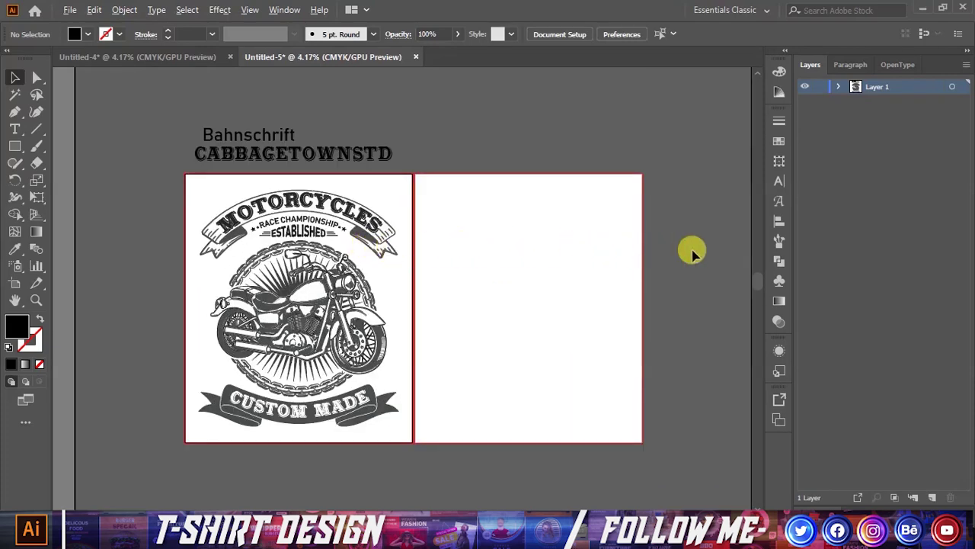
{"action": "scroll", "coordinate": [692, 254], "scroll_direction": "up", "scroll_amount": 1}
{"action": "scroll", "coordinate": [692, 254], "scroll_direction": "down", "scroll_amount": 1}
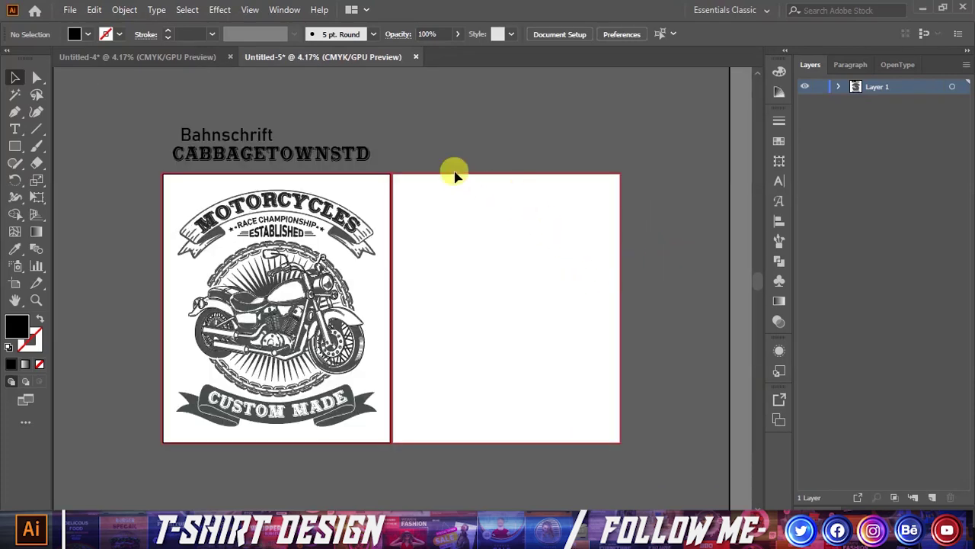
{"action": "left_click", "coordinate": [135, 57]}
{"action": "mouse_move", "coordinate": [166, 349]}
{"action": "left_mouse_down"}
{"action": "mouse_move", "coordinate": [292, 64]}
{"action": "mouse_move", "coordinate": [429, 286]}
{"action": "left_mouse_up"}
{"action": "mouse_move", "coordinate": [448, 324]}
{"action": "left_mouse_down"}
{"action": "mouse_move", "coordinate": [464, 324]}
{"action": "mouse_move", "coordinate": [445, 303]}
{"action": "left_mouse_up"}
{"action": "scroll", "coordinate": [506, 327], "scroll_direction": "up", "scroll_amount": 1, "text": "alt"}
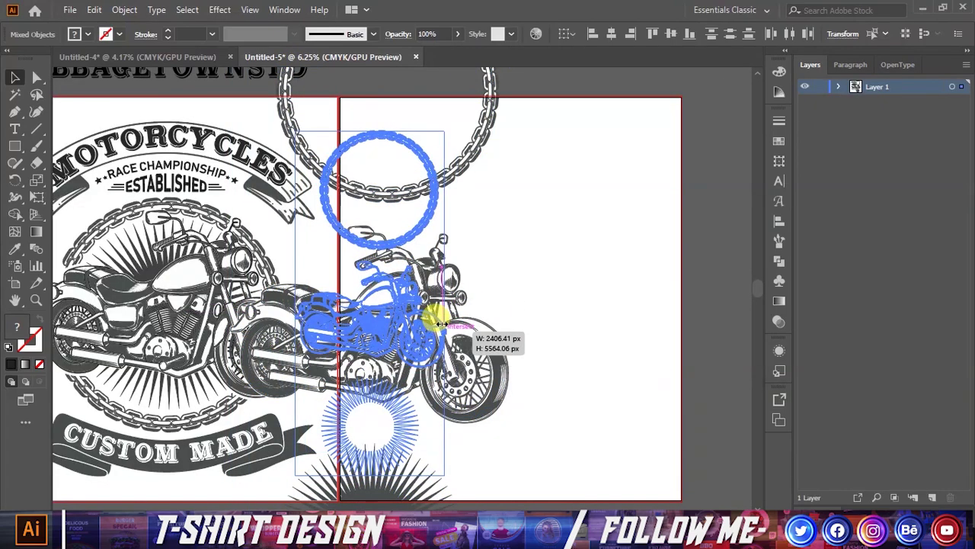
{"action": "left_click_drag", "start_coordinate": [369, 301], "coordinate": [479, 309]}
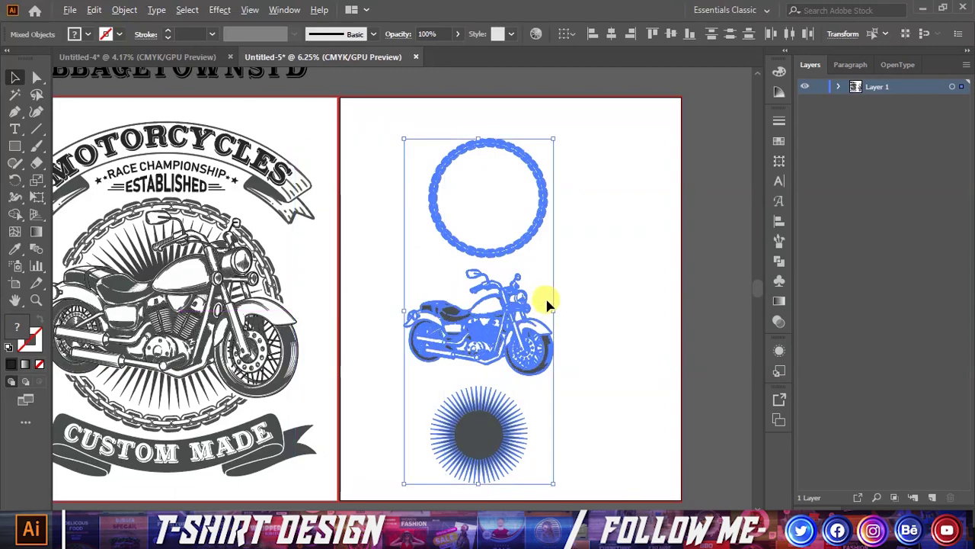
{"action": "left_click_drag", "start_coordinate": [554, 306], "coordinate": [591, 309]}
{"action": "left_click", "coordinate": [646, 281]}
{"action": "scroll", "coordinate": [582, 347], "scroll_direction": "down", "scroll_amount": 1}
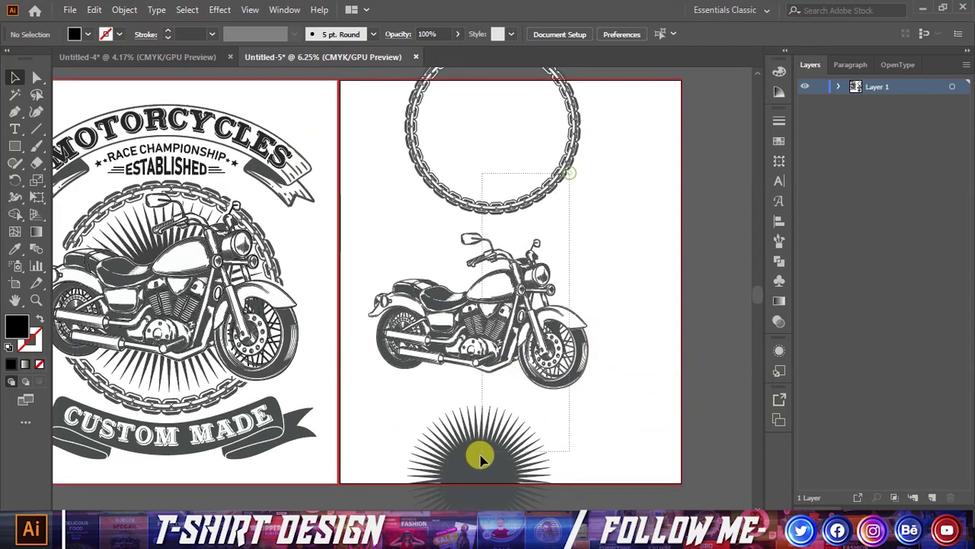
Centre the chain circle, motorcycle and sunburst vertically and horizontally on one another.
{"action": "left_click", "coordinate": [456, 478]}
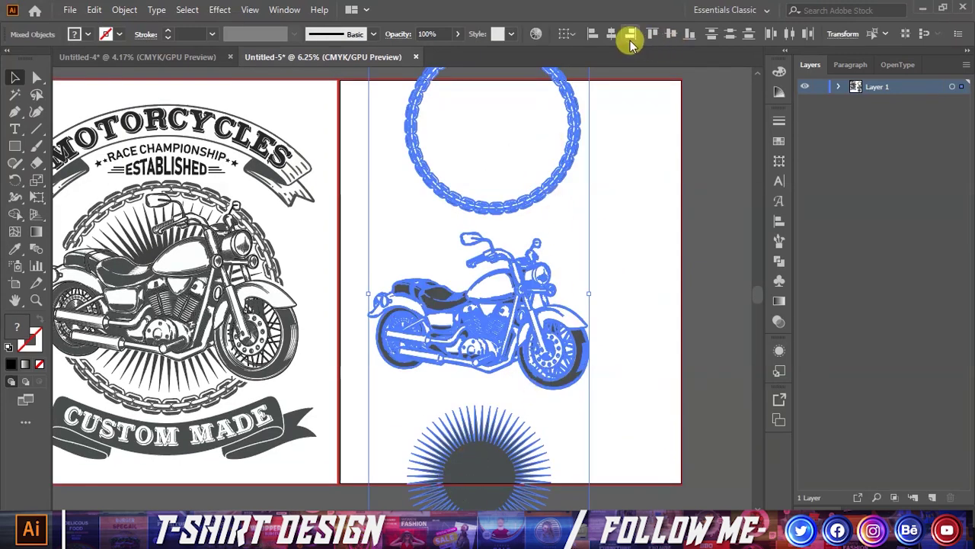
{"action": "left_click", "coordinate": [671, 35]}
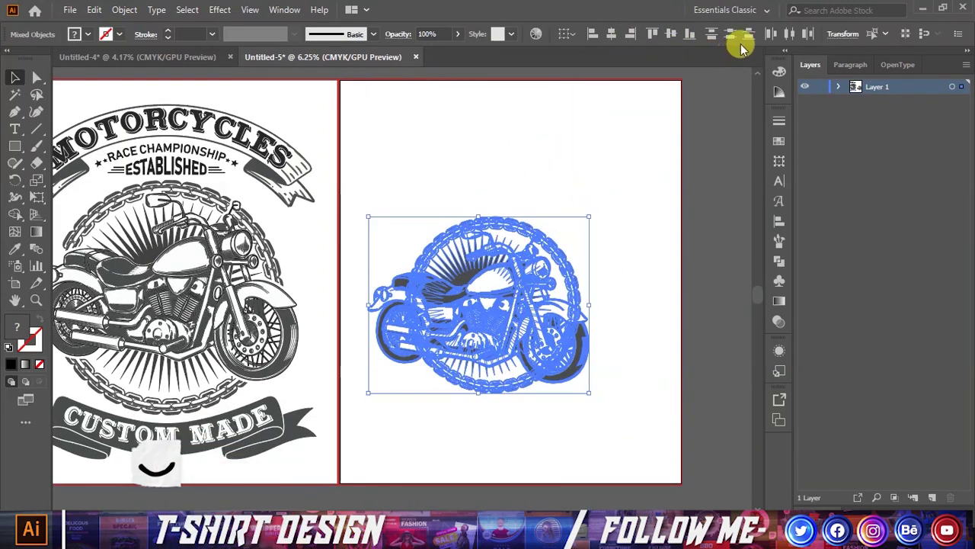
{"action": "left_click", "coordinate": [612, 33]}
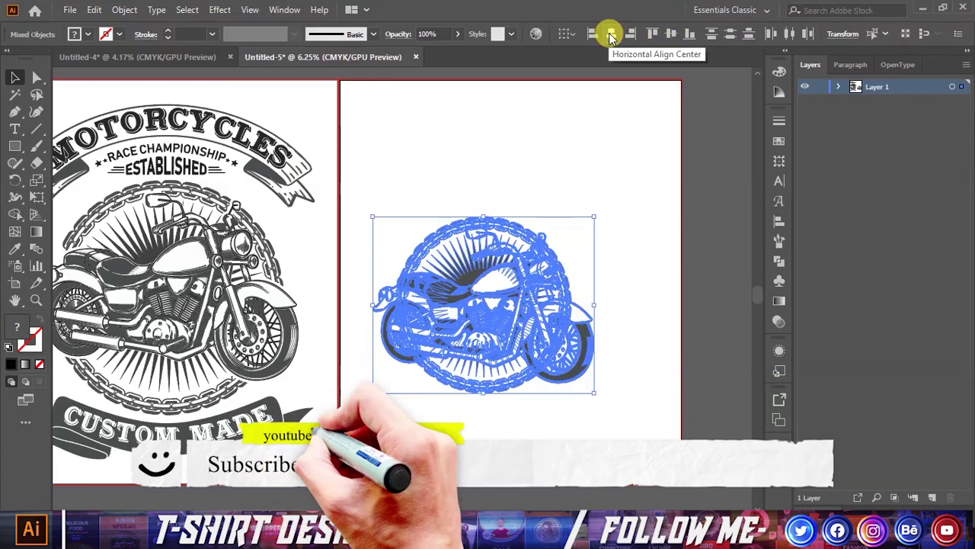
{"action": "left_click", "coordinate": [603, 295]}
{"action": "scroll", "coordinate": [602, 297], "scroll_direction": "up", "scroll_amount": 1}
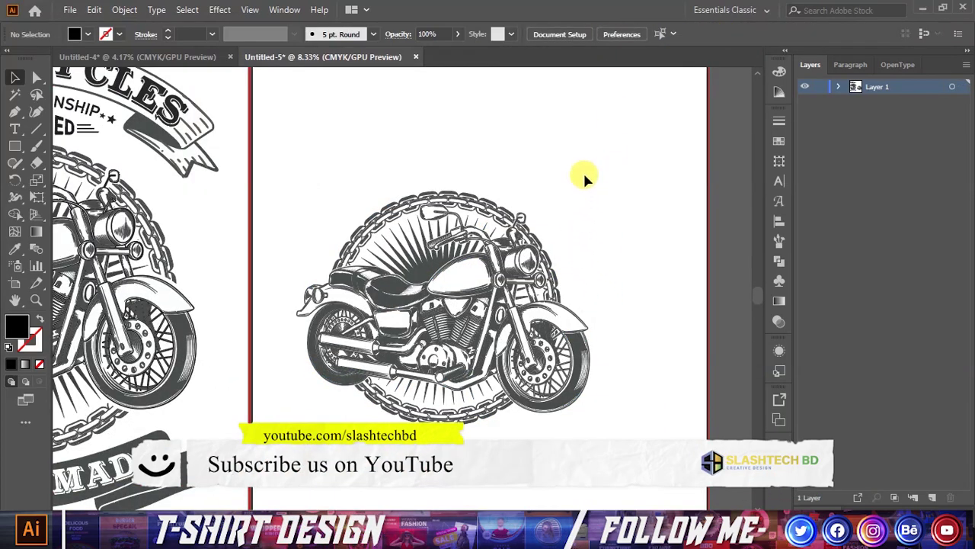
Ungroup the combined badge artwork.
{"action": "scroll", "coordinate": [484, 357], "scroll_direction": "up", "scroll_amount": 1}
{"action": "scroll", "coordinate": [682, 304], "scroll_direction": "up", "scroll_amount": 1}
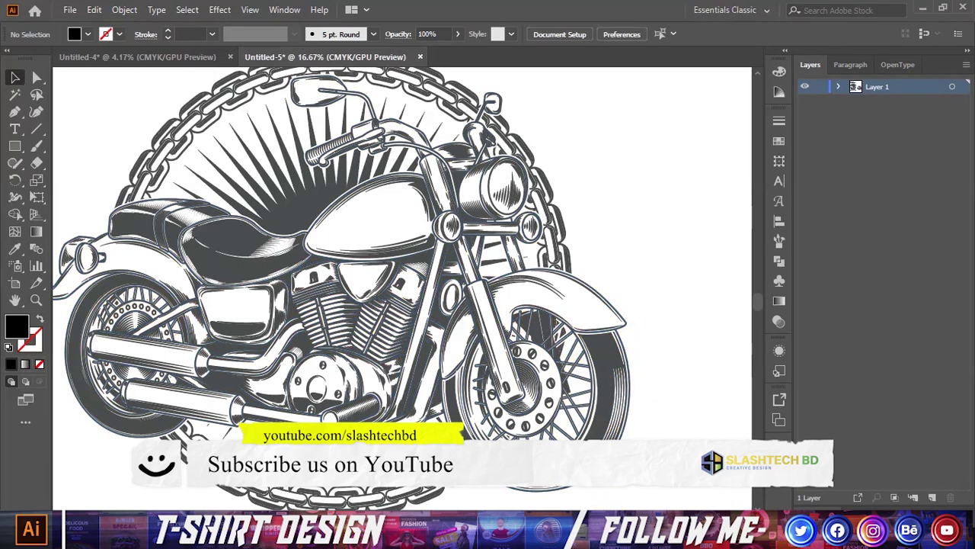
{"action": "scroll", "coordinate": [619, 385], "scroll_direction": "up", "scroll_amount": 1}
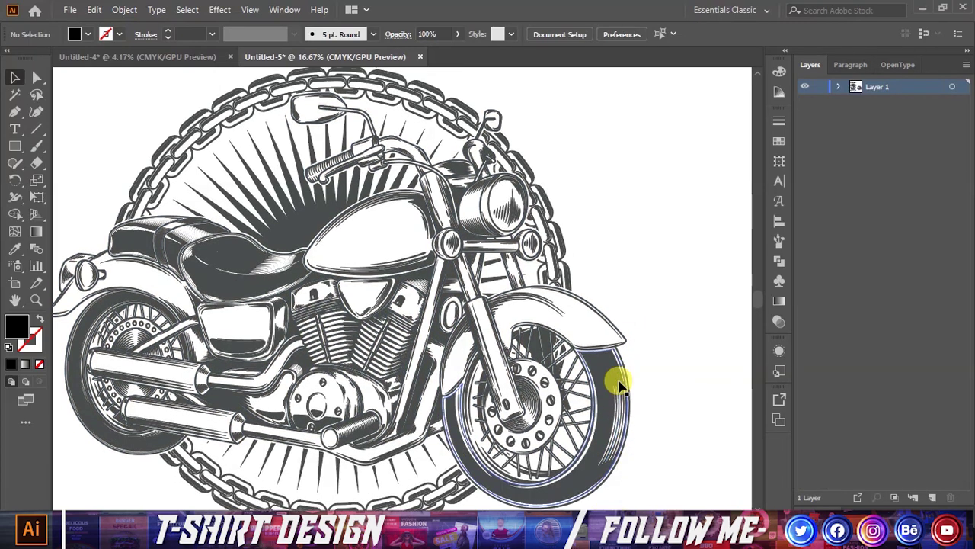
{"action": "scroll", "coordinate": [608, 381], "scroll_direction": "down", "scroll_amount": 1}
{"action": "left_click", "coordinate": [584, 358]}
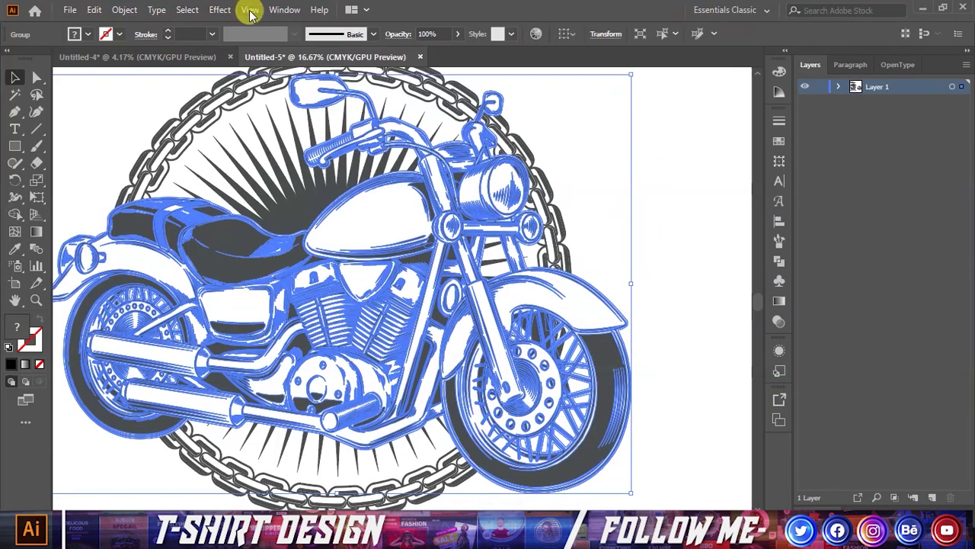
{"action": "left_click", "coordinate": [666, 160]}
{"action": "left_click", "coordinate": [492, 205]}
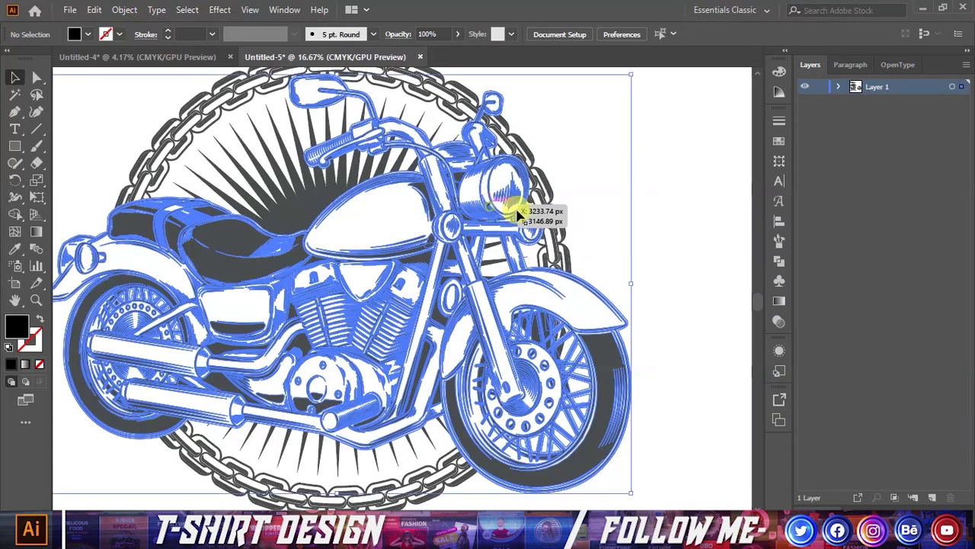
{"action": "scroll", "coordinate": [531, 135], "scroll_direction": "up", "scroll_amount": 3}
{"action": "right_click", "coordinate": [467, 156]}
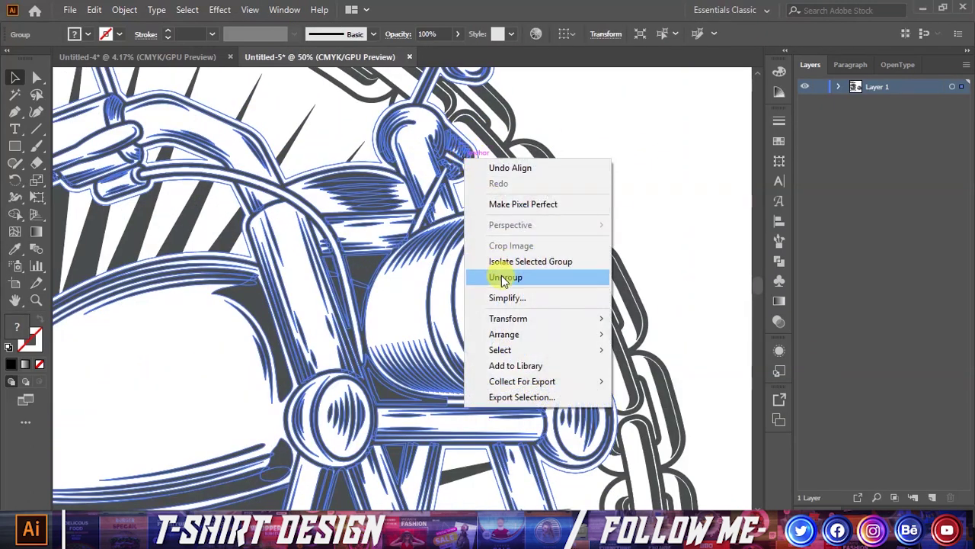
{"action": "left_click", "coordinate": [503, 282]}
{"action": "scroll", "coordinate": [660, 196], "scroll_direction": "down", "scroll_amount": 2}
{"action": "left_click", "coordinate": [588, 203]}
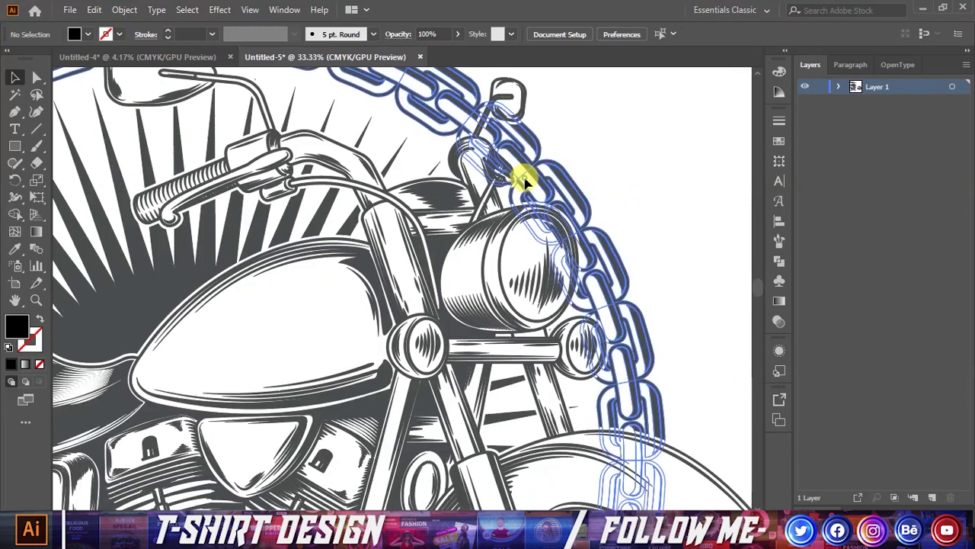
Hide the chain ring and sunburst using their eye icons in Layer 1.
{"action": "left_click", "coordinate": [485, 186]}
{"action": "scroll", "coordinate": [485, 185], "scroll_direction": "down", "scroll_amount": 2}
{"action": "left_click", "coordinate": [303, 212], "text": "shift"}
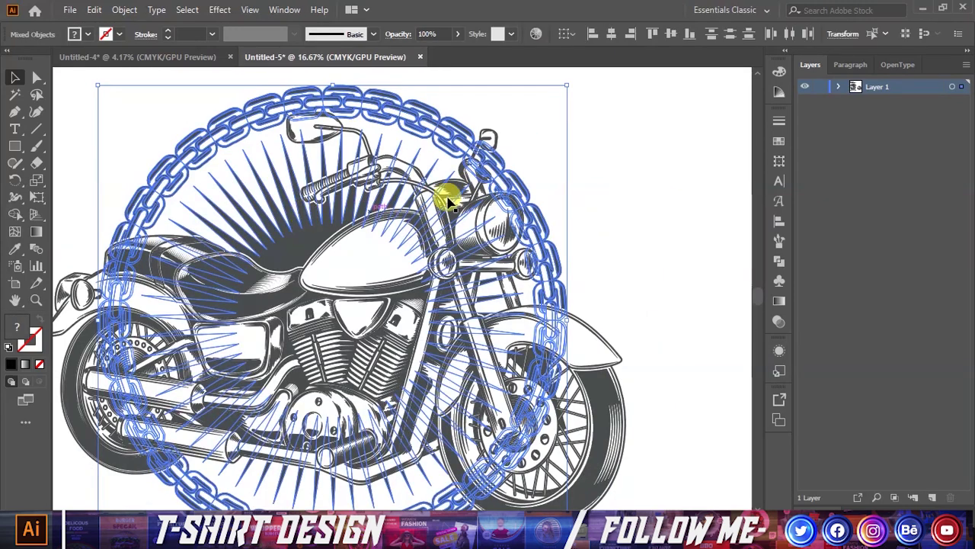
{"action": "left_click", "coordinate": [838, 87]}
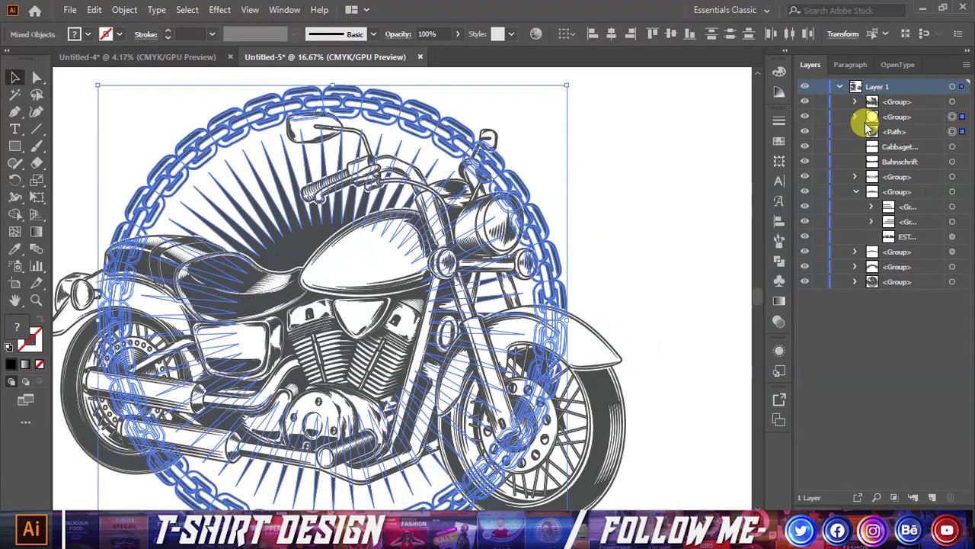
{"action": "left_click_drag", "start_coordinate": [805, 116], "coordinate": [805, 131]}
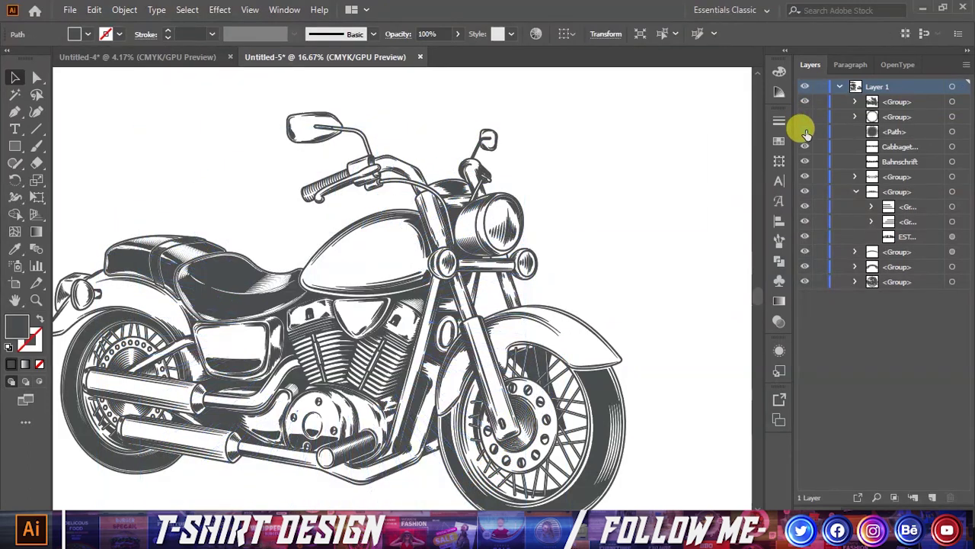
{"action": "scroll", "coordinate": [435, 164], "scroll_direction": "down", "scroll_amount": 2}
{"action": "scroll", "coordinate": [477, 175], "scroll_direction": "up", "scroll_amount": 3}
Ungroup the motorcycle into its separate parts.
{"action": "left_click", "coordinate": [446, 200]}
{"action": "right_click", "coordinate": [446, 199]}
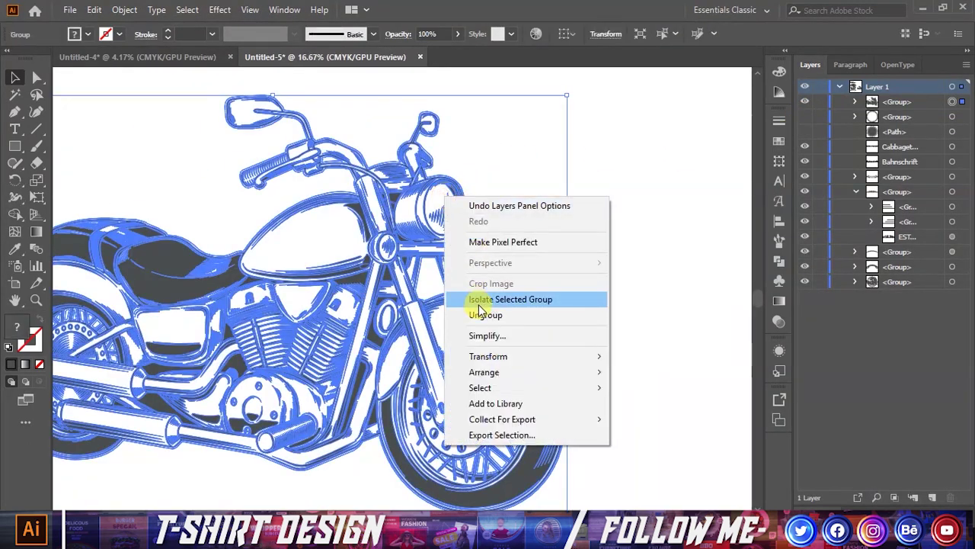
{"action": "left_click", "coordinate": [501, 312]}
{"action": "left_click", "coordinate": [591, 251]}
{"action": "scroll", "coordinate": [541, 198], "scroll_direction": "down", "scroll_amount": 1}
{"action": "scroll", "coordinate": [537, 194], "scroll_direction": "up", "scroll_amount": 3}
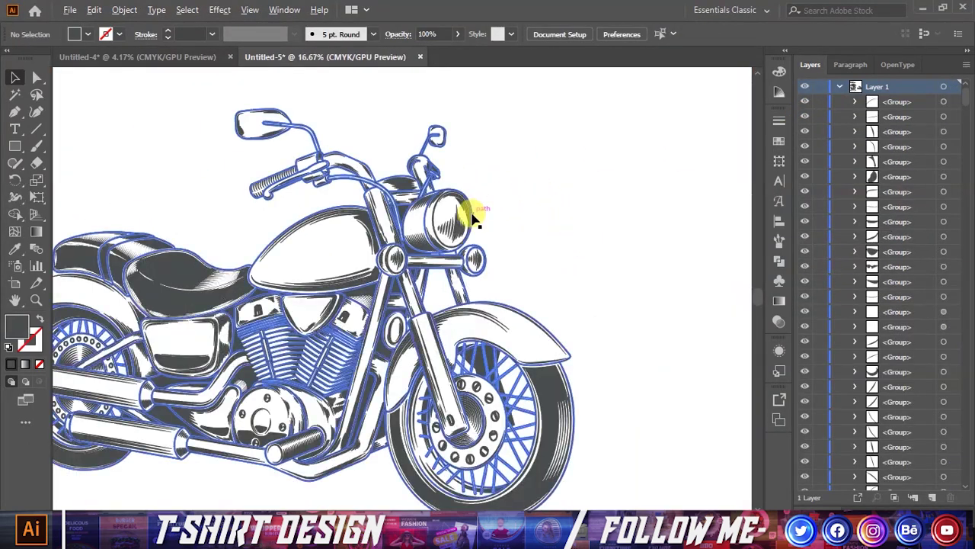
{"action": "scroll", "coordinate": [472, 205], "scroll_direction": "up", "scroll_amount": 2}
Select the entire ungrouped motorcycle.
{"action": "left_click", "coordinate": [461, 214]}
{"action": "left_click", "coordinate": [476, 207]}
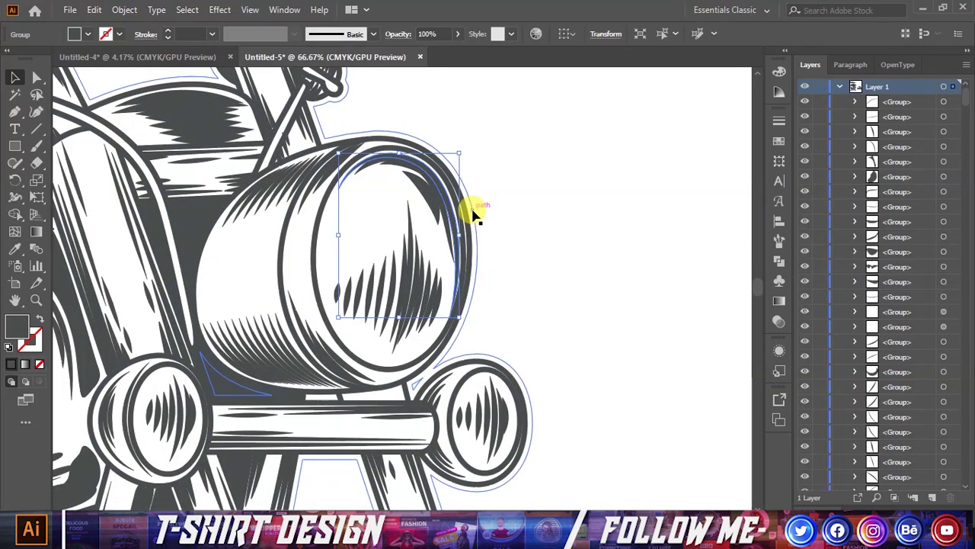
{"action": "scroll", "coordinate": [473, 208], "scroll_direction": "down", "scroll_amount": 2}
{"action": "scroll", "coordinate": [470, 206], "scroll_direction": "down", "scroll_amount": 1}
{"action": "scroll", "coordinate": [468, 206], "scroll_direction": "down", "scroll_amount": 1}
{"action": "left_click", "coordinate": [468, 207]}
{"action": "scroll", "coordinate": [468, 207], "scroll_direction": "down", "scroll_amount": 1}
{"action": "left_click", "coordinate": [125, 9]}
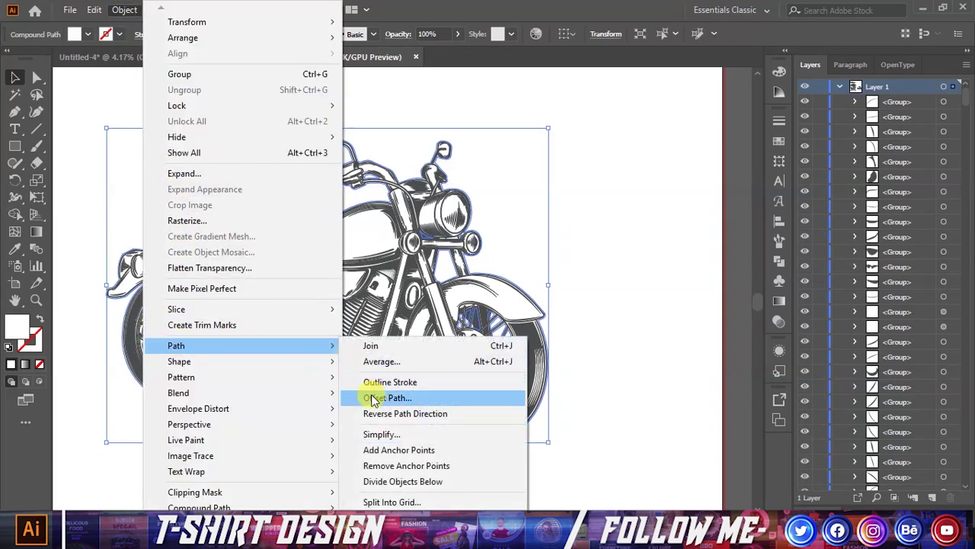
Add a 26 px Offset Path with Miter joins around the motorcycle.
{"action": "mouse_move", "coordinate": [176, 345]}
{"action": "left_click", "coordinate": [375, 397]}
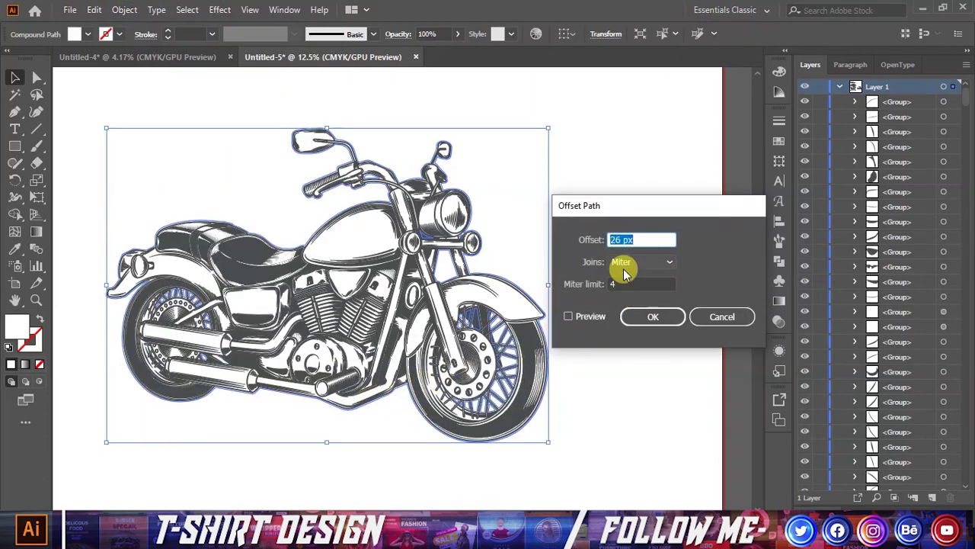
{"action": "left_click", "coordinate": [581, 318]}
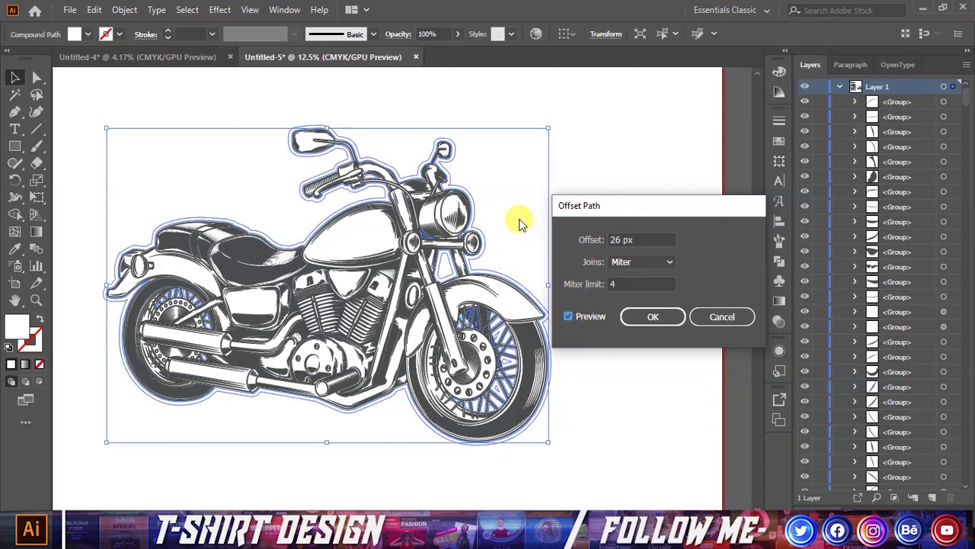
{"action": "left_click", "coordinate": [658, 316]}
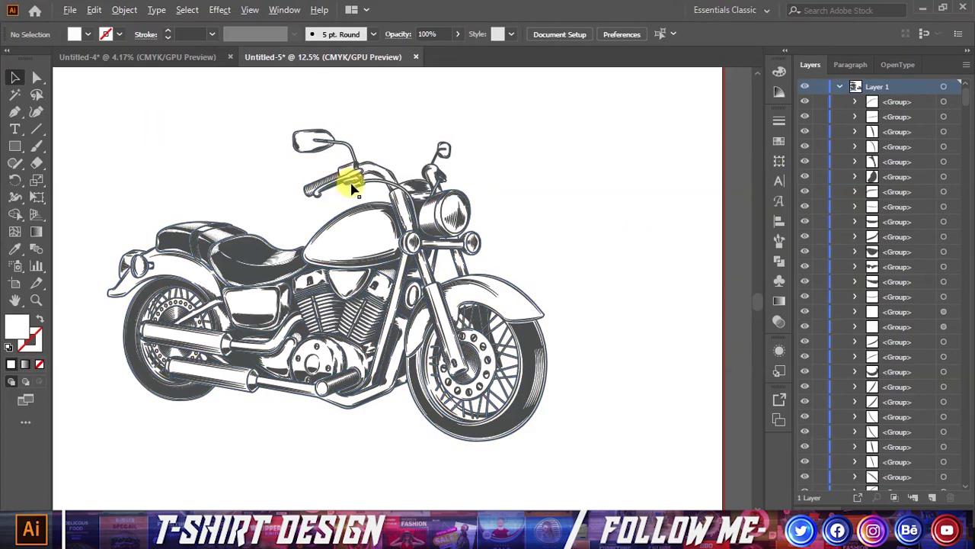
{"action": "scroll", "coordinate": [352, 187], "scroll_direction": "down", "scroll_amount": 1, "text": "alt"}
Group all the motorcycle's parts together.
{"action": "left_click_drag", "start_coordinate": [560, 415], "coordinate": [559, 407]}
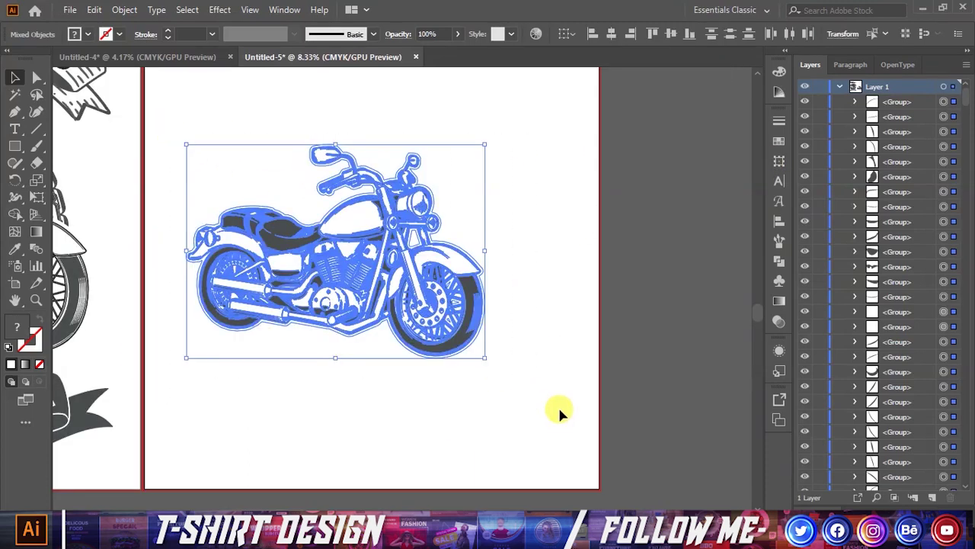
{"action": "right_click", "coordinate": [381, 301]}
{"action": "left_click", "coordinate": [421, 186]}
{"action": "left_click", "coordinate": [535, 165]}
{"action": "left_click", "coordinate": [403, 229]}
{"action": "left_click", "coordinate": [603, 226]}
Show the hidden chain circle and sunburst around the motorcycle again.
{"action": "left_click", "coordinate": [806, 117]}
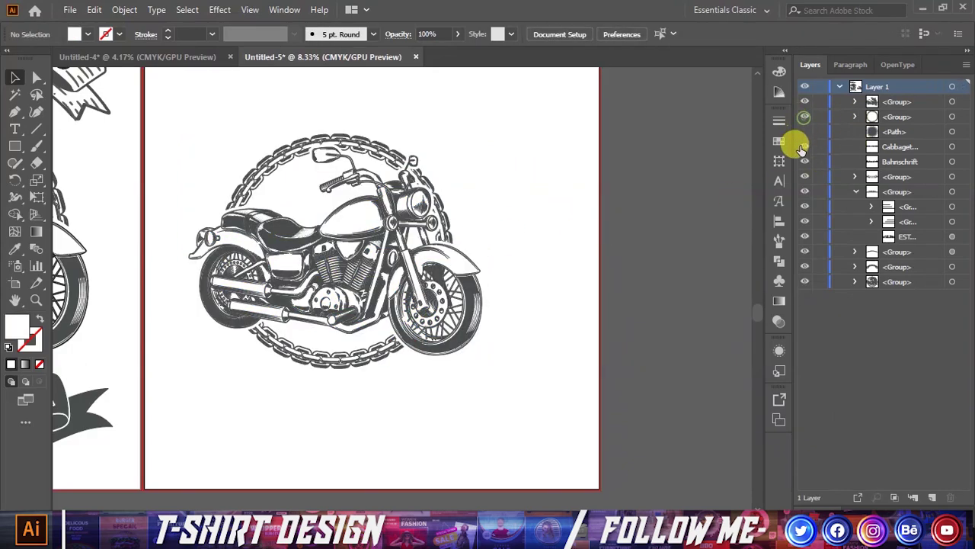
{"action": "scroll", "coordinate": [389, 156], "scroll_direction": "up", "scroll_amount": 4}
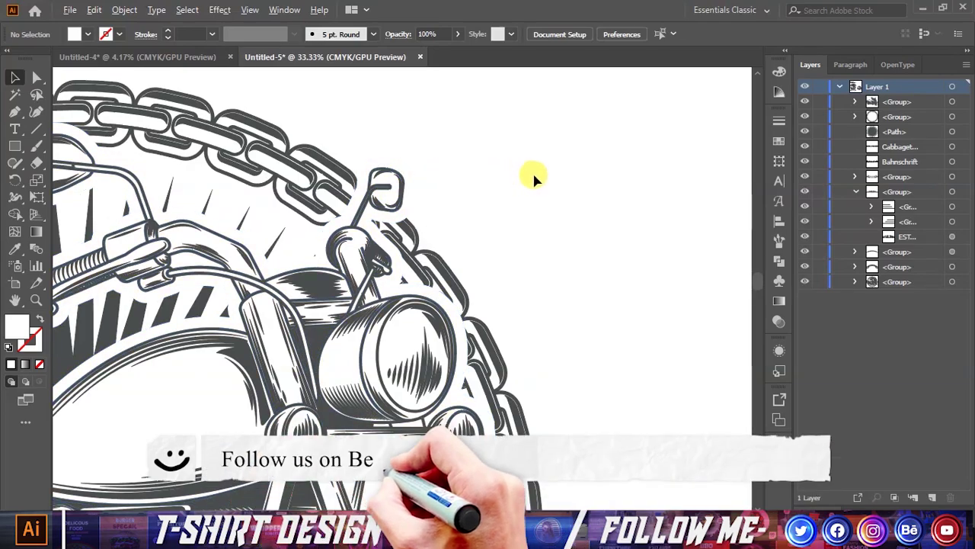
{"action": "scroll", "coordinate": [550, 284], "scroll_direction": "down", "scroll_amount": 2}
{"action": "scroll", "coordinate": [531, 430], "scroll_direction": "up", "scroll_amount": 1}
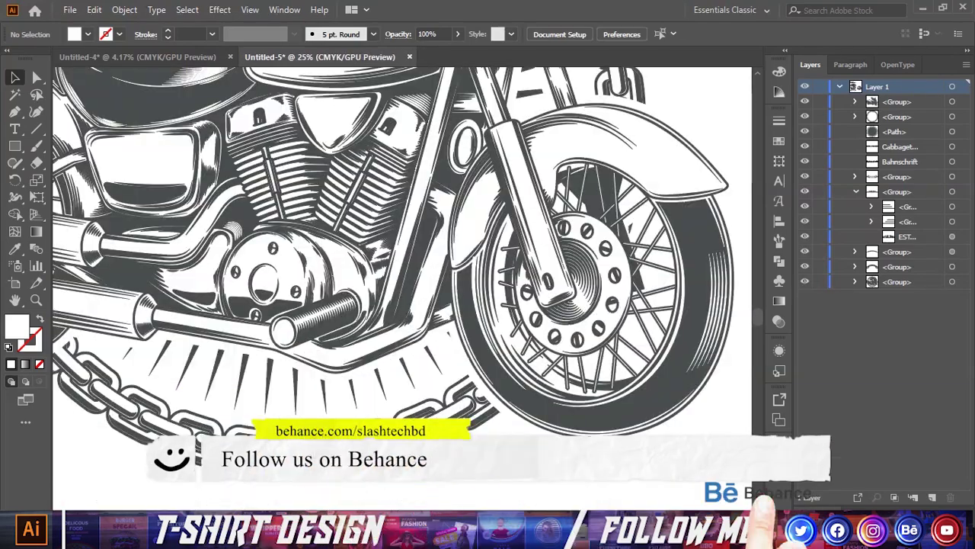
{"action": "scroll", "coordinate": [531, 430], "scroll_direction": "down", "scroll_amount": 2}
{"action": "scroll", "coordinate": [660, 276], "scroll_direction": "down", "scroll_amount": 1}
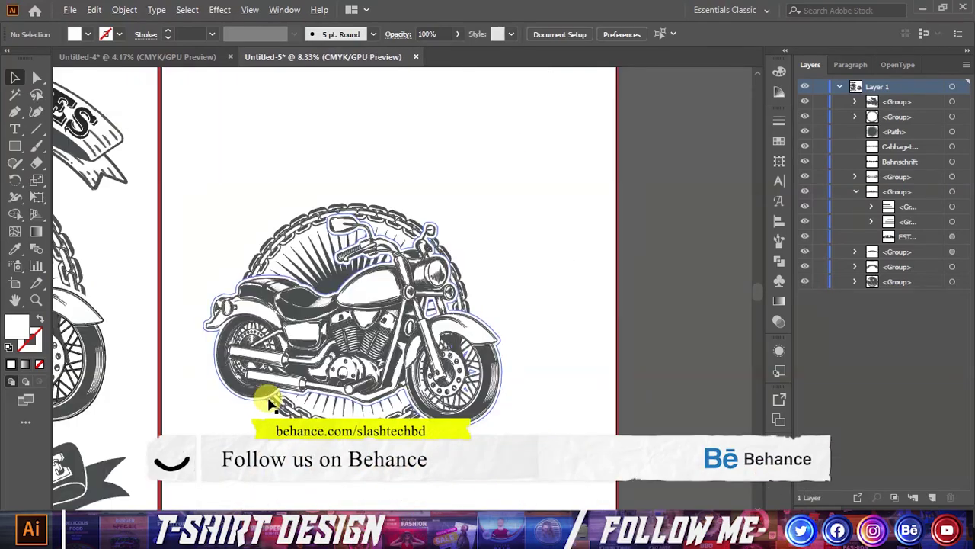
{"action": "scroll", "coordinate": [624, 278], "scroll_direction": "down", "scroll_amount": 1}
Move the emblem and enlarge it proportionally to 4150 px wide.
{"action": "left_click_drag", "start_coordinate": [325, 378], "coordinate": [407, 305]}
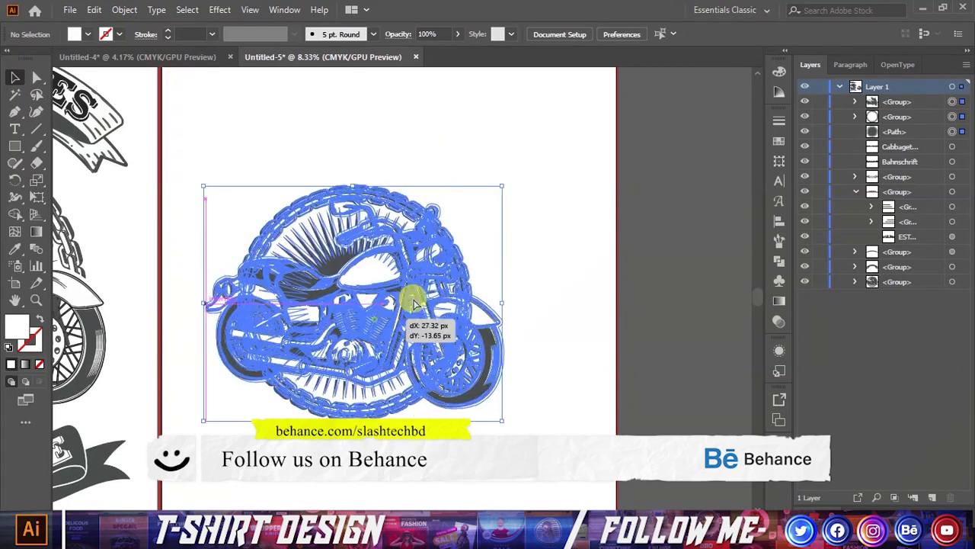
{"action": "scroll", "coordinate": [361, 312], "scroll_direction": "down", "scroll_amount": 1}
{"action": "left_click", "coordinate": [568, 295]}
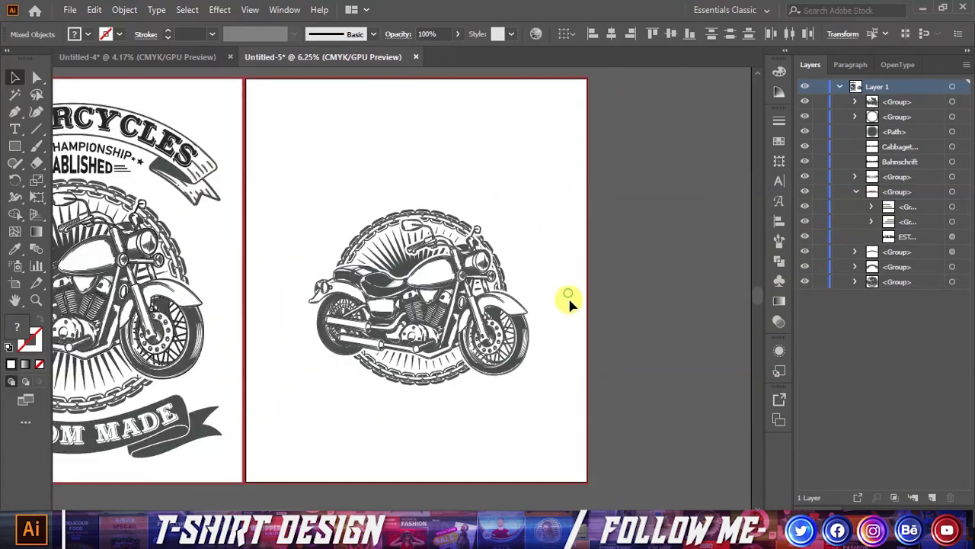
{"action": "left_click", "coordinate": [531, 308]}
{"action": "left_click_drag", "start_coordinate": [534, 302], "coordinate": [549, 303]}
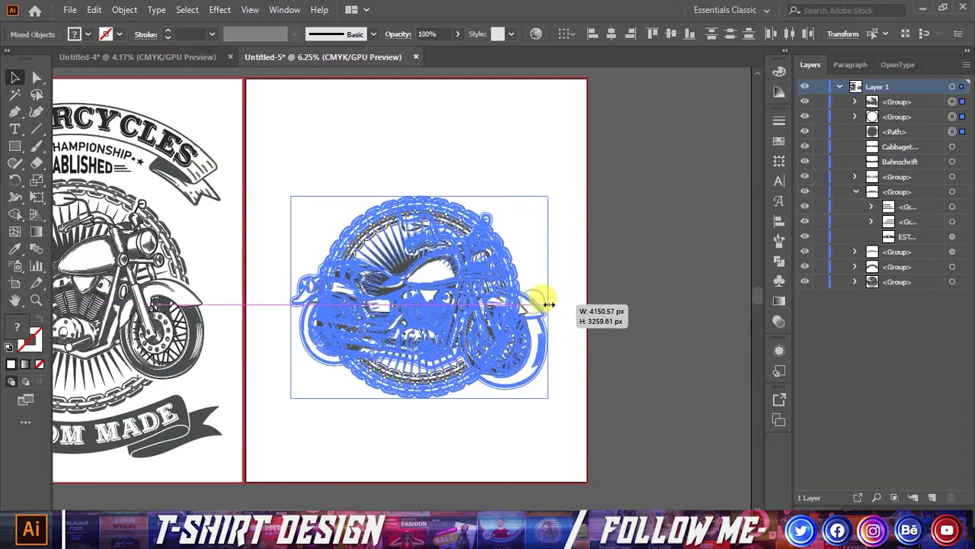
{"action": "left_click", "coordinate": [626, 311]}
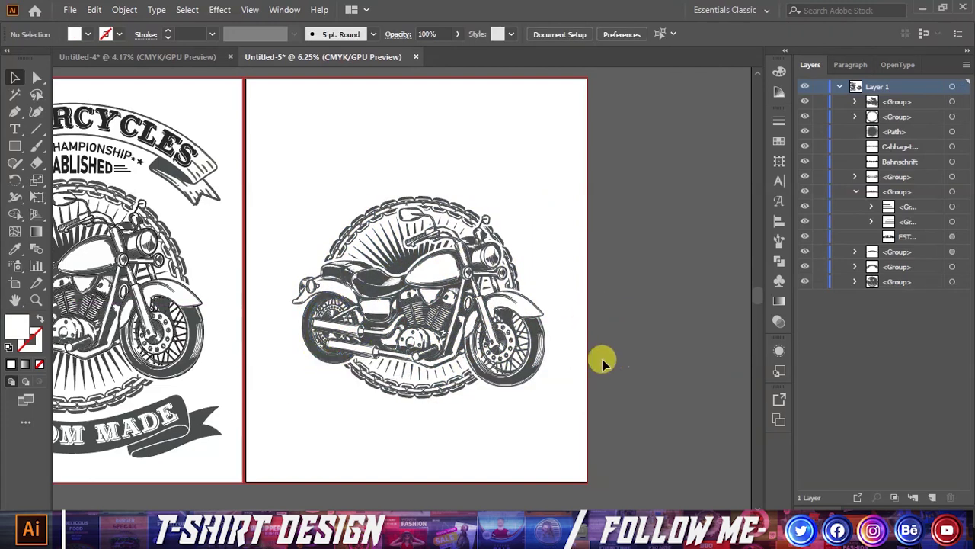
{"action": "scroll", "coordinate": [603, 359], "scroll_direction": "up", "scroll_amount": 1}
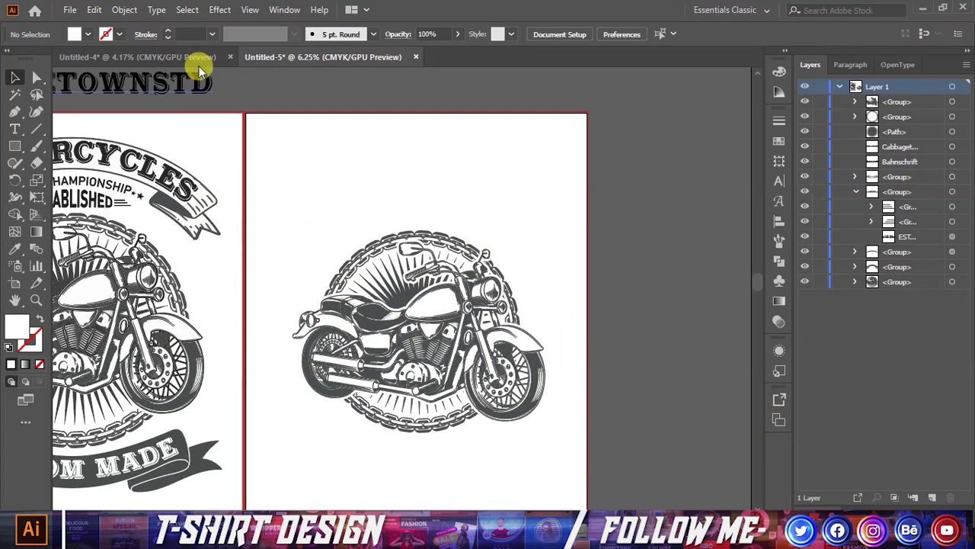
Drag the white ribbon from Untitled-4 into Untitled-5 and set it atop the emblem.
{"action": "left_click", "coordinate": [200, 59]}
{"action": "left_click", "coordinate": [488, 244]}
{"action": "mouse_move", "coordinate": [404, 206]}
{"action": "left_mouse_down"}
{"action": "mouse_move", "coordinate": [343, 107]}
{"action": "mouse_move", "coordinate": [338, 233]}
{"action": "left_mouse_up"}
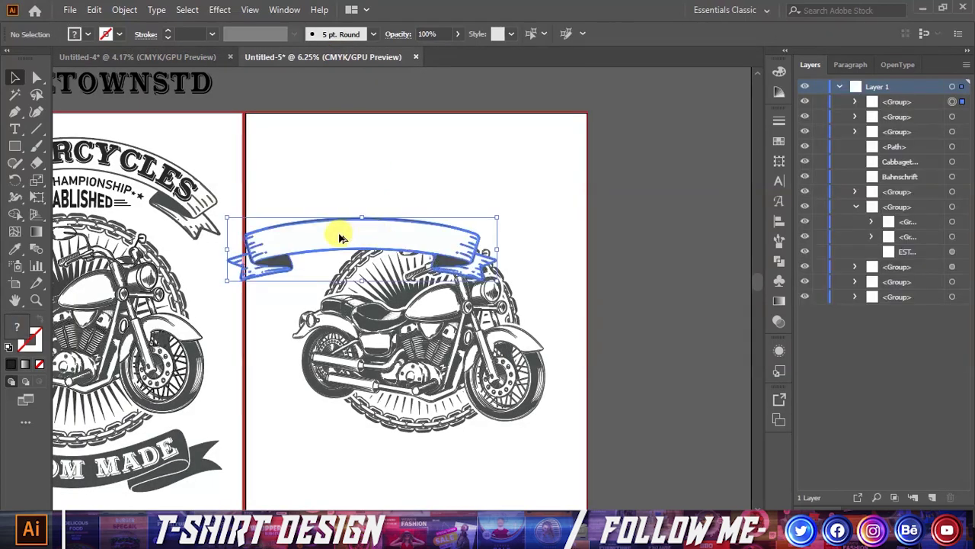
{"action": "key", "text": "ctrl+alt+0"}
{"action": "scroll", "coordinate": [598, 251], "scroll_direction": "up", "scroll_amount": 1}
{"action": "left_click_drag", "start_coordinate": [482, 233], "coordinate": [538, 217]}
{"action": "left_click", "coordinate": [538, 145]}
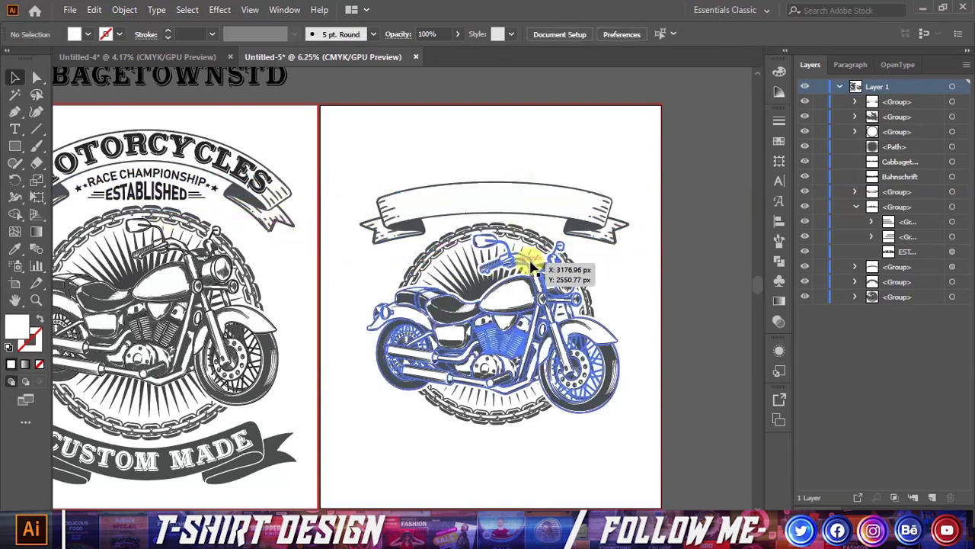
{"action": "mouse_move", "coordinate": [554, 193]}
{"action": "left_mouse_down"}
{"action": "mouse_move", "coordinate": [545, 197]}
{"action": "mouse_move", "coordinate": [553, 212]}
{"action": "left_mouse_up"}
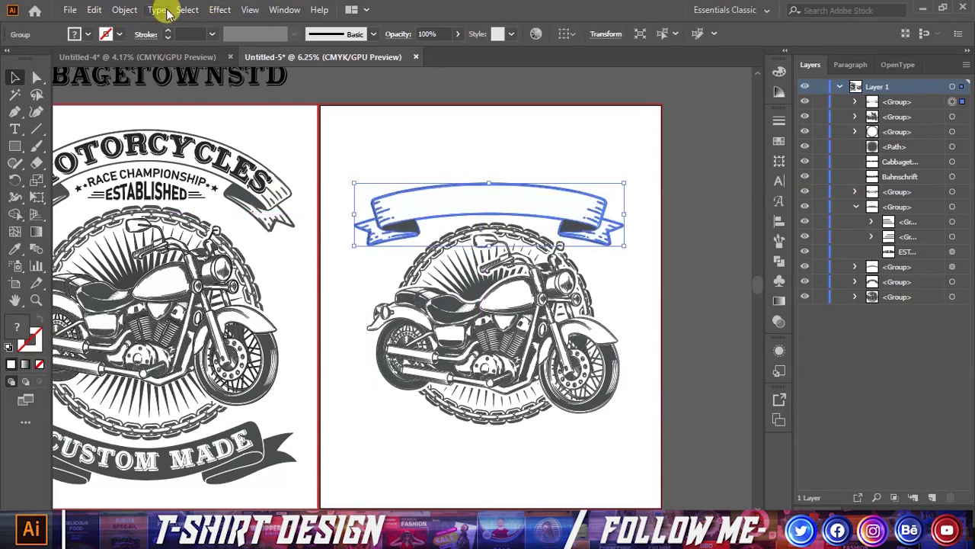
Apply an Arc warp with 35% bend to the ribbon and lower it slightly.
{"action": "left_click", "coordinate": [123, 11]}
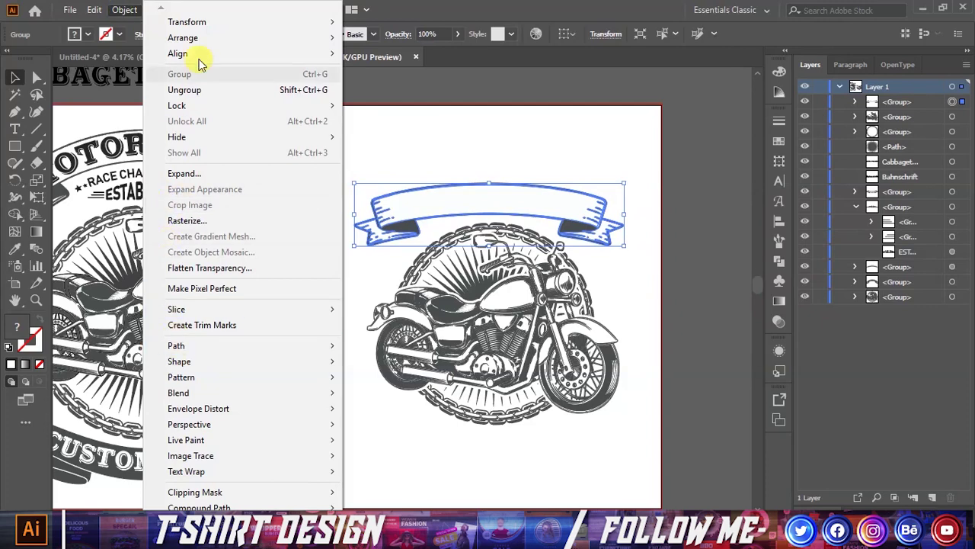
{"action": "left_click", "coordinate": [138, 7]}
{"action": "left_click", "coordinate": [223, 9]}
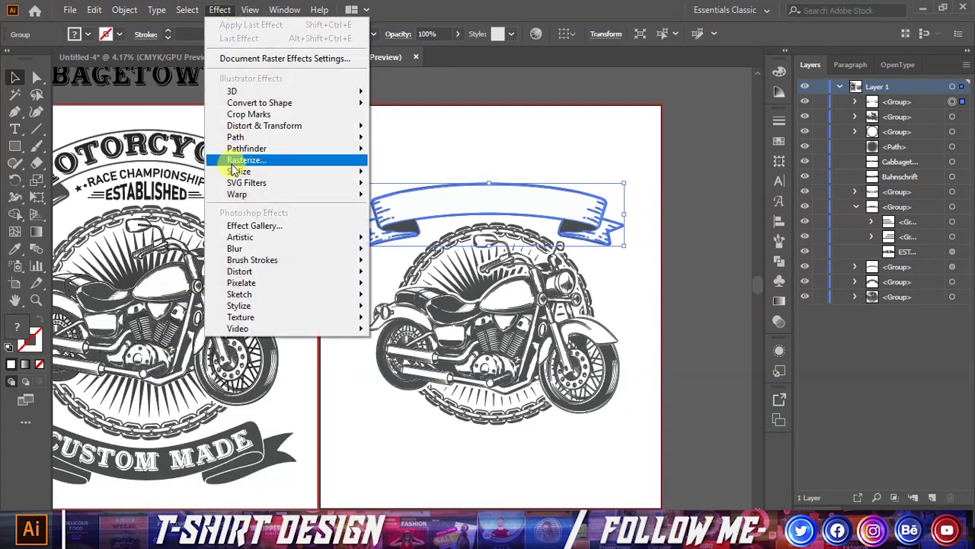
{"action": "mouse_move", "coordinate": [237, 194]}
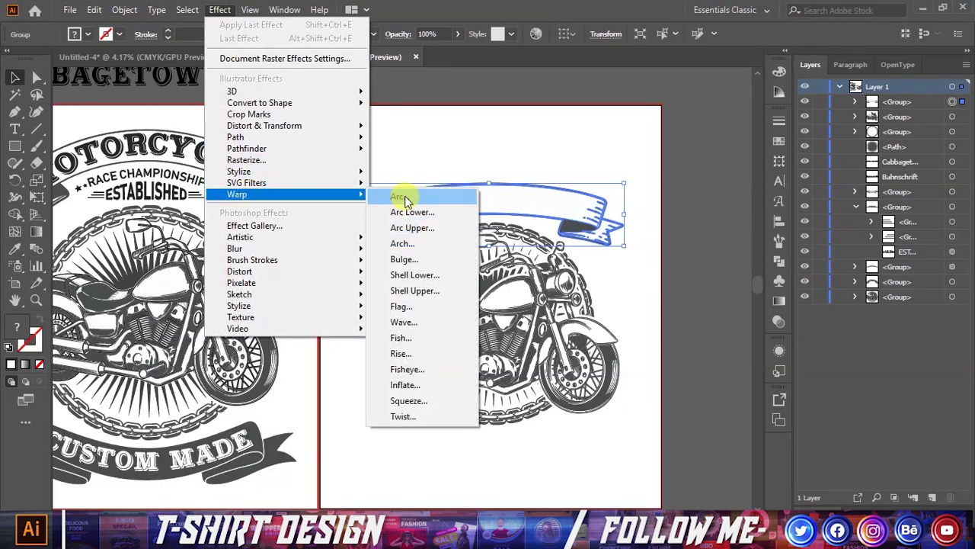
{"action": "left_click", "coordinate": [402, 197]}
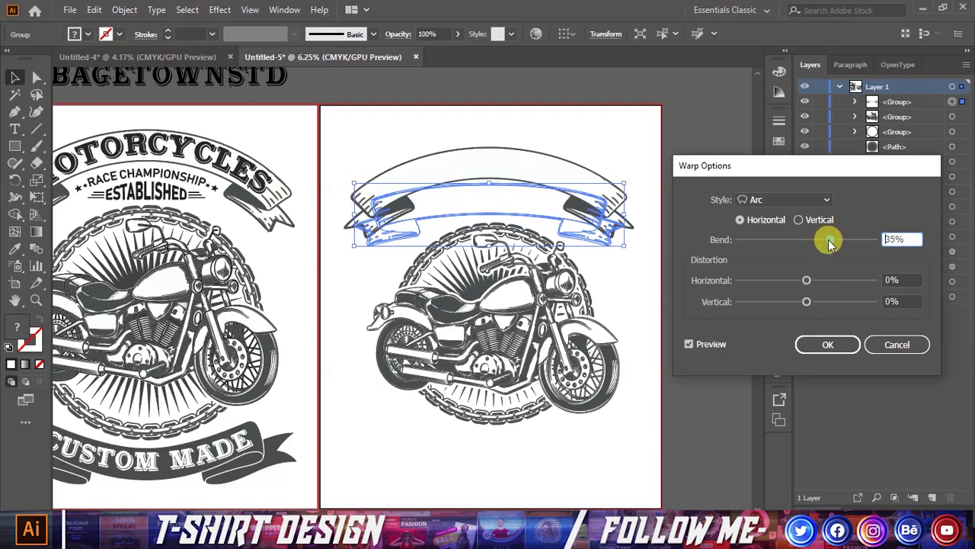
{"action": "left_click", "coordinate": [827, 345]}
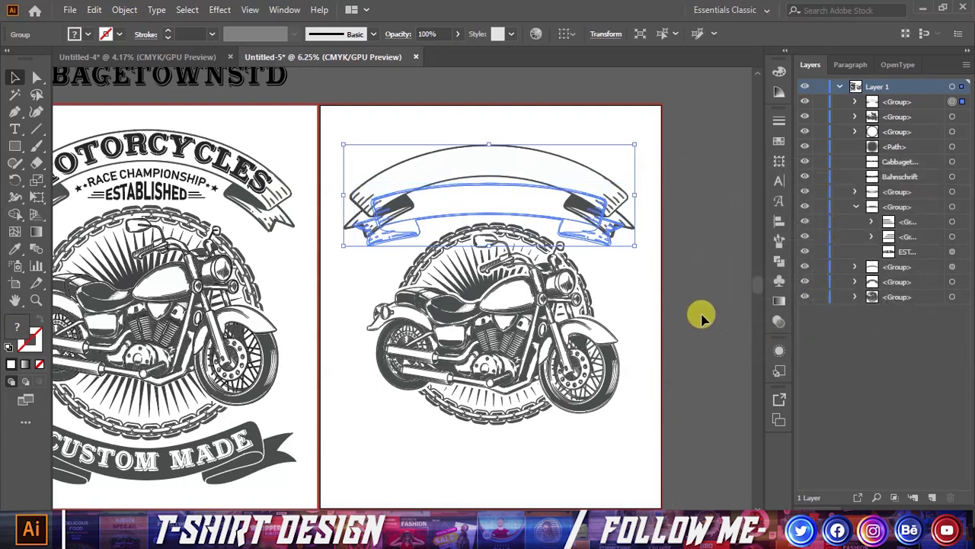
{"action": "left_click", "coordinate": [701, 318]}
{"action": "mouse_move", "coordinate": [601, 218]}
{"action": "left_mouse_down"}
{"action": "mouse_move", "coordinate": [605, 234]}
{"action": "mouse_move", "coordinate": [599, 218]}
{"action": "mouse_move", "coordinate": [518, 393]}
{"action": "mouse_move", "coordinate": [638, 251]}
{"action": "left_mouse_up"}
{"action": "left_click", "coordinate": [688, 217]}
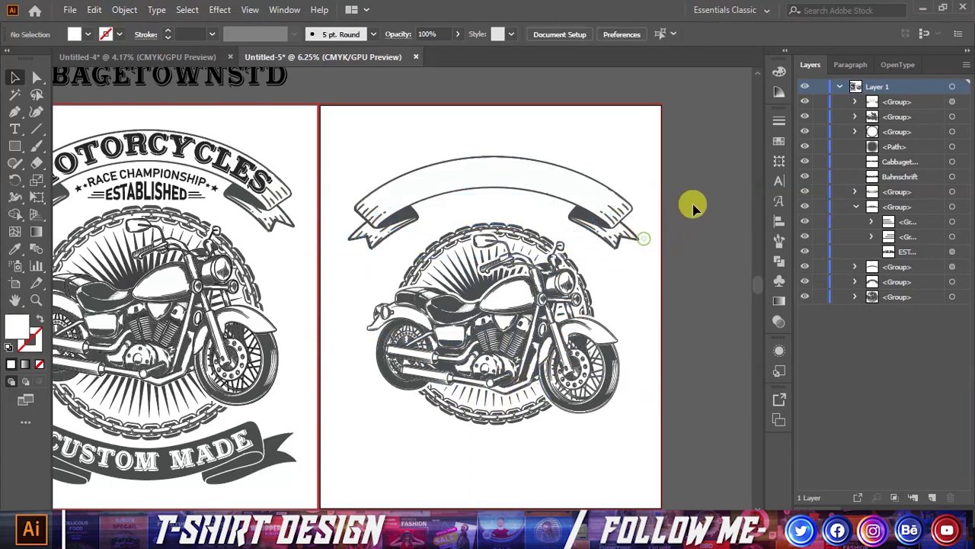
Horizontally centre the arched ribbon with the emblem and nudge it upward.
{"action": "left_click_drag", "start_coordinate": [492, 414], "coordinate": [530, 86]}
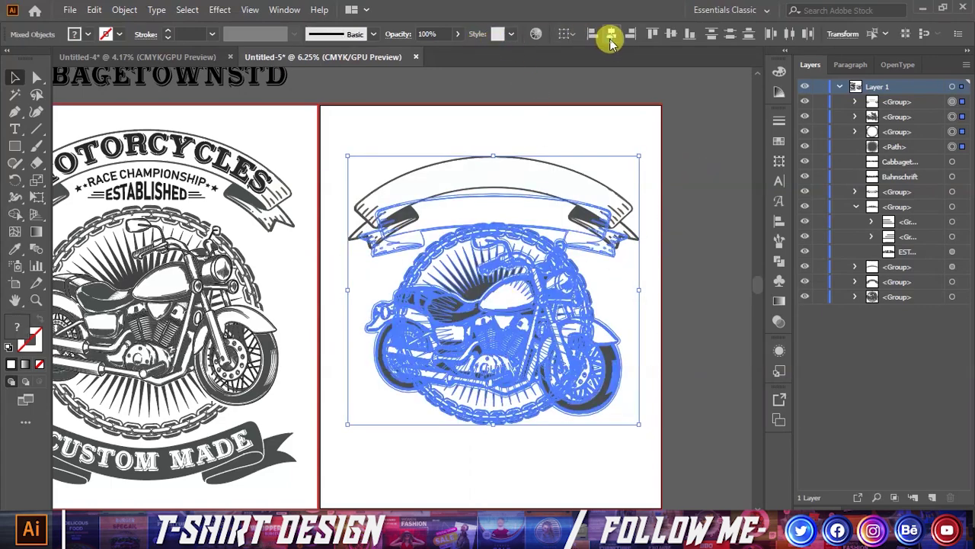
{"action": "left_click", "coordinate": [584, 164]}
{"action": "left_click_drag", "start_coordinate": [575, 197], "coordinate": [572, 184]}
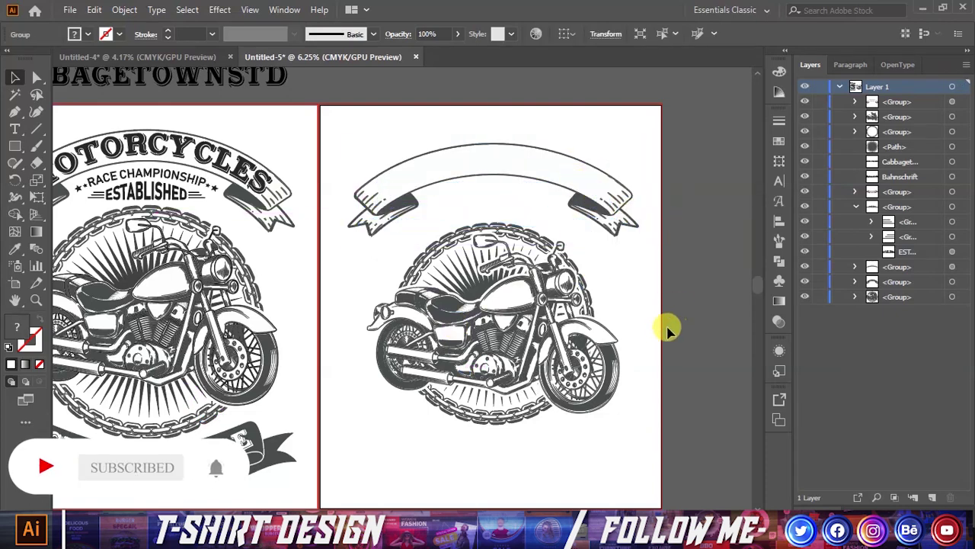
{"action": "left_click", "coordinate": [671, 329]}
Scroll around the view and return to Untitled-4 with the red ribbon.
{"action": "scroll", "coordinate": [657, 335], "scroll_direction": "up", "scroll_amount": 1}
{"action": "scroll", "coordinate": [633, 327], "scroll_direction": "down", "scroll_amount": 1}
{"action": "scroll", "coordinate": [523, 328], "scroll_direction": "up", "scroll_amount": 1}
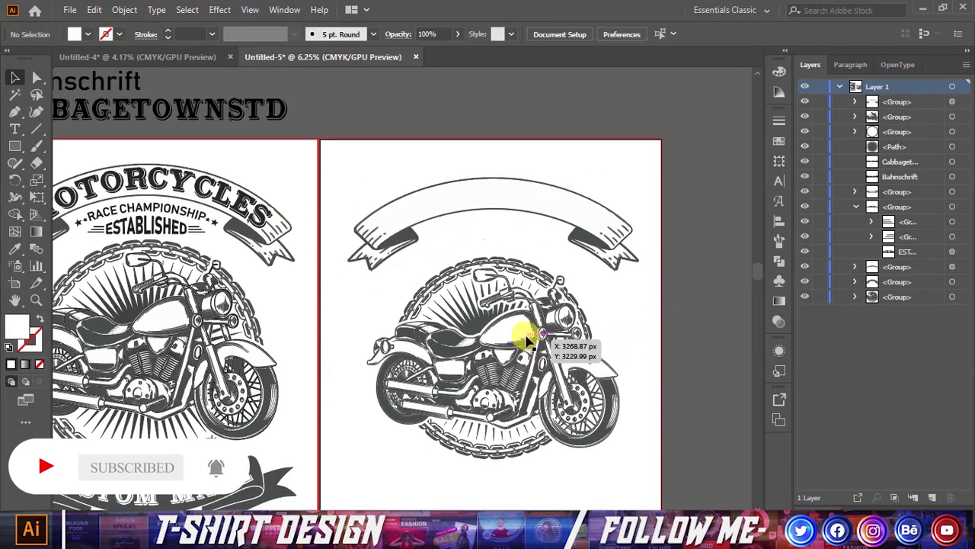
{"action": "scroll", "coordinate": [505, 346], "scroll_direction": "up", "scroll_amount": 1}
{"action": "scroll", "coordinate": [238, 251], "scroll_direction": "up", "scroll_amount": 1}
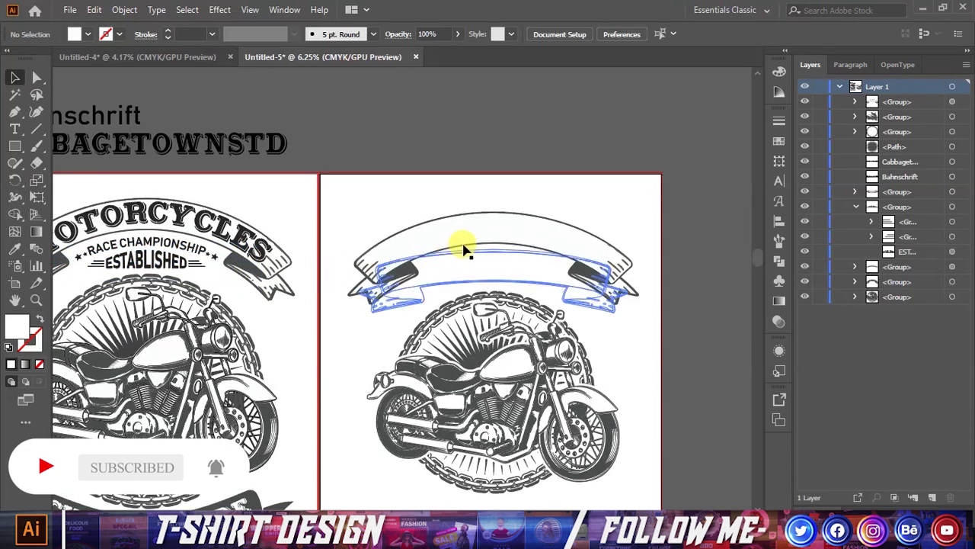
{"action": "scroll", "coordinate": [570, 283], "scroll_direction": "down", "scroll_amount": 1}
{"action": "scroll", "coordinate": [537, 254], "scroll_direction": "down", "scroll_amount": 2}
{"action": "scroll", "coordinate": [427, 221], "scroll_direction": "down", "scroll_amount": 1}
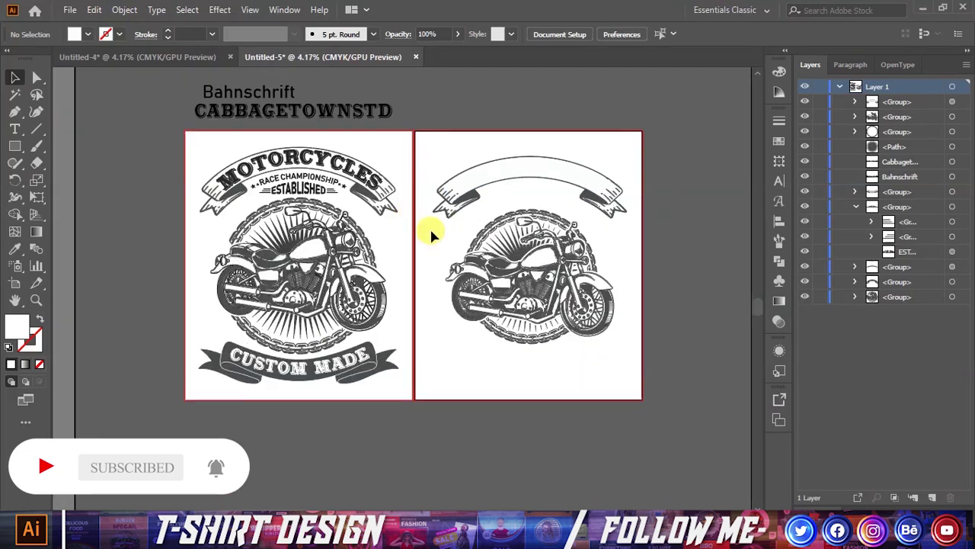
{"action": "scroll", "coordinate": [620, 356], "scroll_direction": "up", "scroll_amount": 1}
{"action": "left_click", "coordinate": [175, 57]}
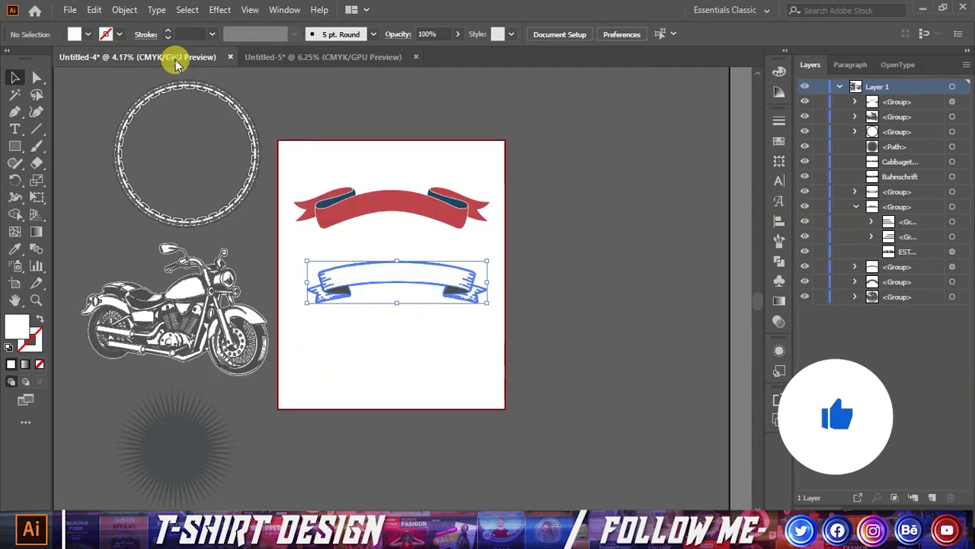
Bring the red ribbon below the emblem and add a 180° rotated copy.
{"action": "left_click", "coordinate": [429, 213]}
{"action": "mouse_move", "coordinate": [429, 214]}
{"action": "left_mouse_down"}
{"action": "mouse_move", "coordinate": [438, 381]}
{"action": "mouse_move", "coordinate": [560, 385]}
{"action": "left_mouse_up"}
{"action": "right_click", "coordinate": [512, 372]}
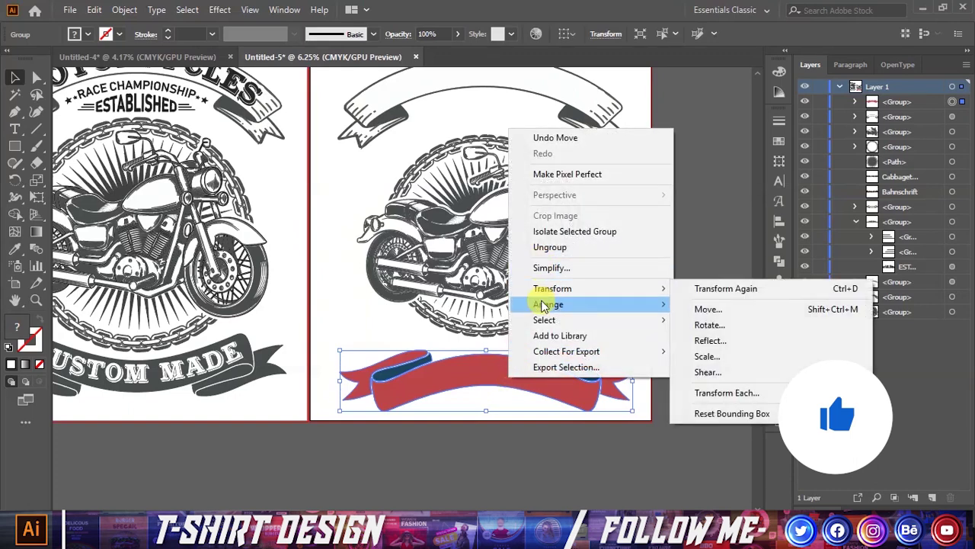
{"action": "mouse_move", "coordinate": [552, 288]}
{"action": "left_click", "coordinate": [695, 323]}
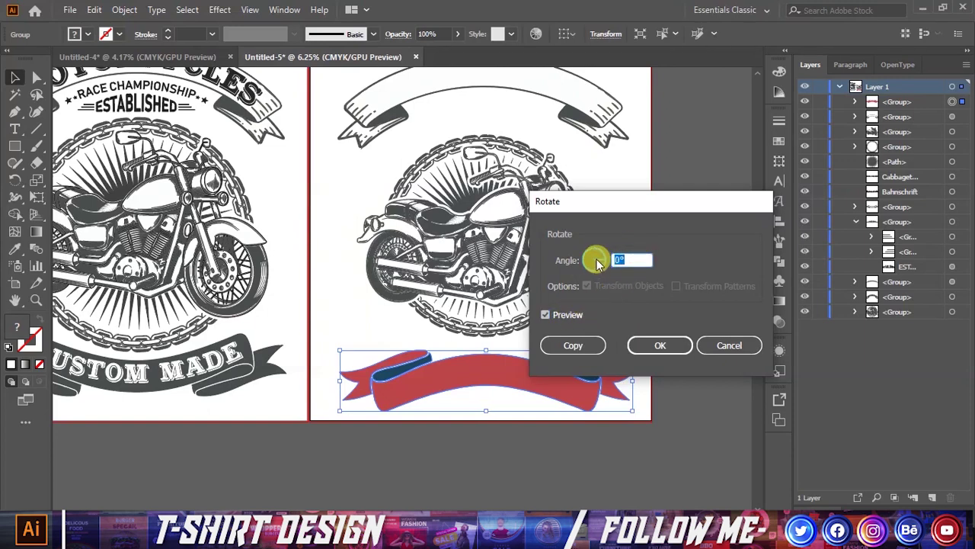
{"action": "left_click", "coordinate": [558, 315]}
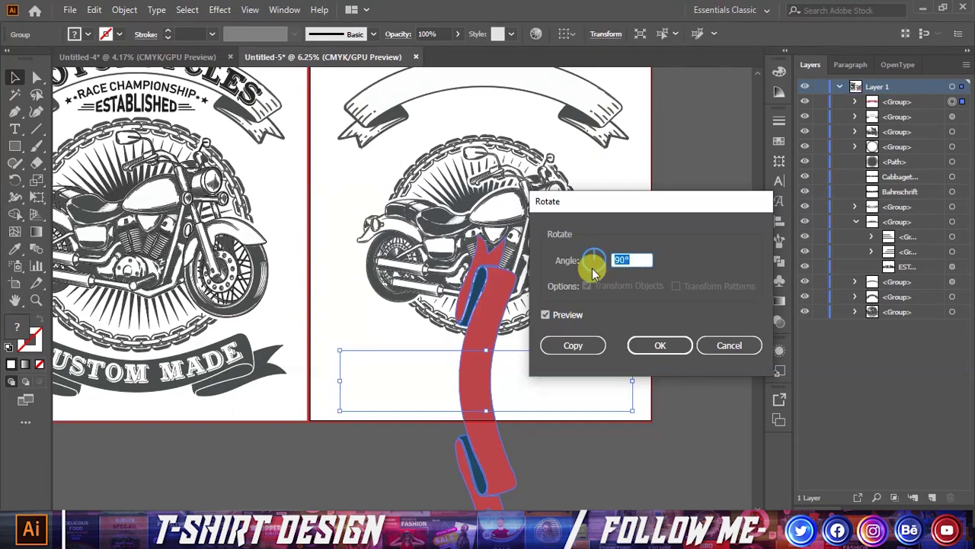
{"action": "left_click", "coordinate": [559, 317]}
{"action": "left_click", "coordinate": [559, 316]}
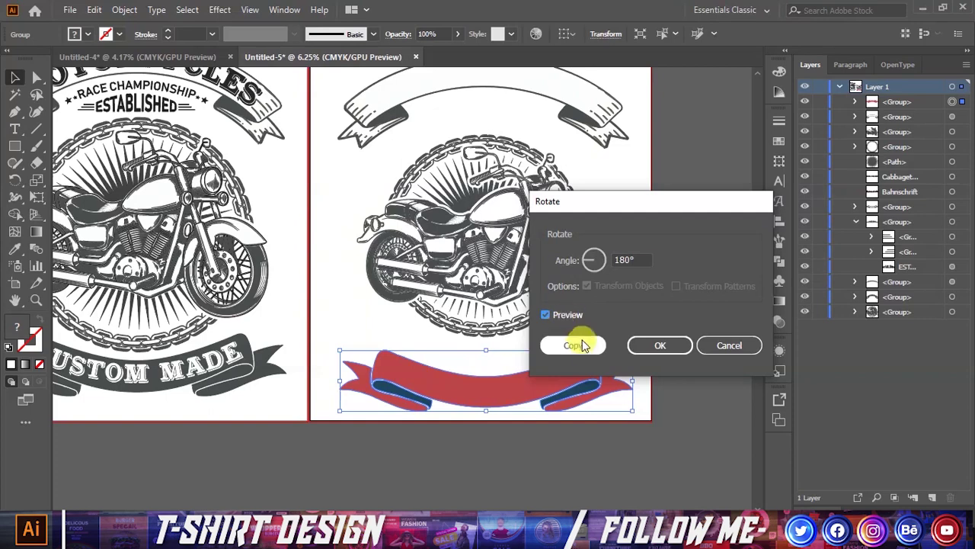
{"action": "left_click", "coordinate": [581, 342]}
{"action": "left_click_drag", "start_coordinate": [556, 374], "coordinate": [544, 402]}
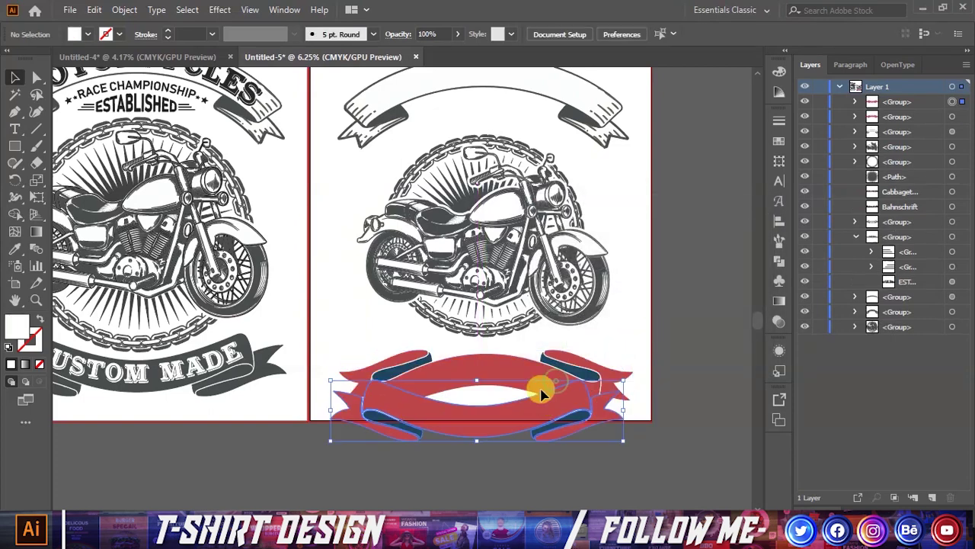
Undo the rotated copy, then horizontally centre top ribbon, emblem and red ribbon.
{"action": "key", "text": "ctrl+z"}
{"action": "key", "text": "ctrl+z"}
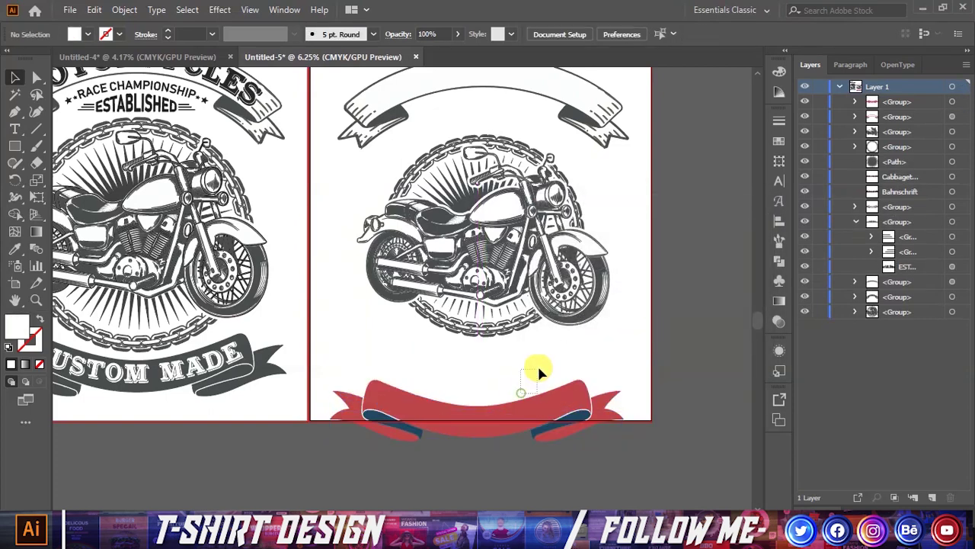
{"action": "left_click_drag", "start_coordinate": [534, 403], "coordinate": [551, 355]}
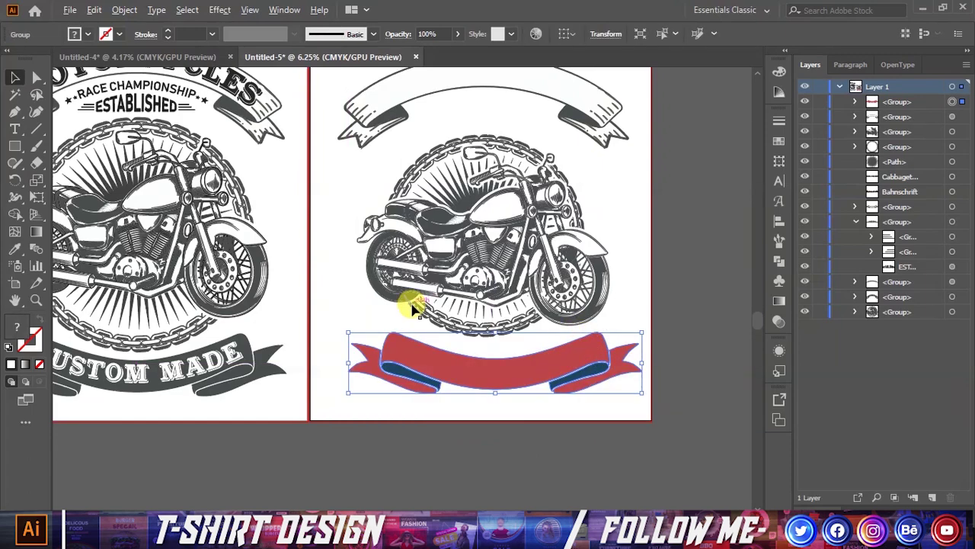
{"action": "scroll", "coordinate": [590, 278], "scroll_direction": "up", "scroll_amount": 1}
{"action": "scroll", "coordinate": [545, 279], "scroll_direction": "down", "scroll_amount": 1}
{"action": "scroll", "coordinate": [627, 267], "scroll_direction": "up", "scroll_amount": 1}
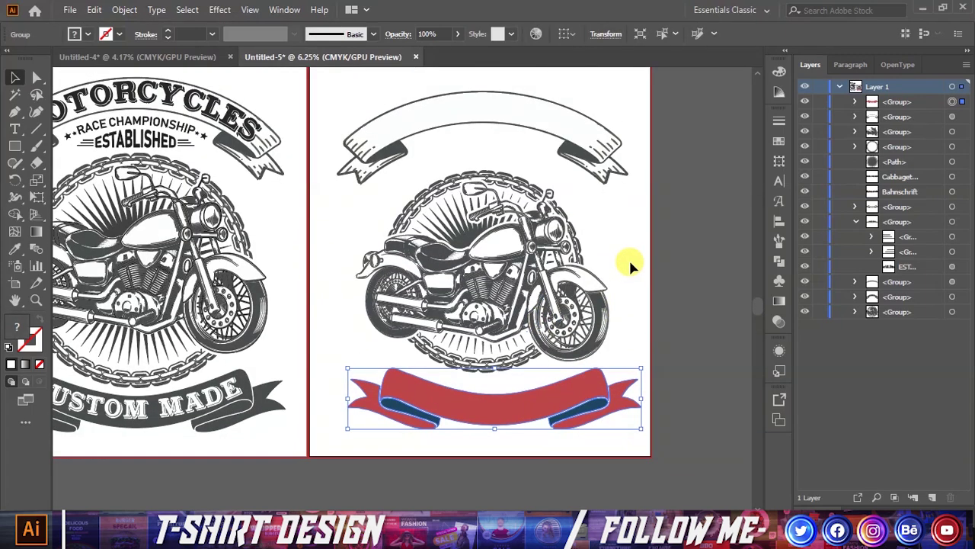
{"action": "left_click", "coordinate": [551, 359], "text": "shift"}
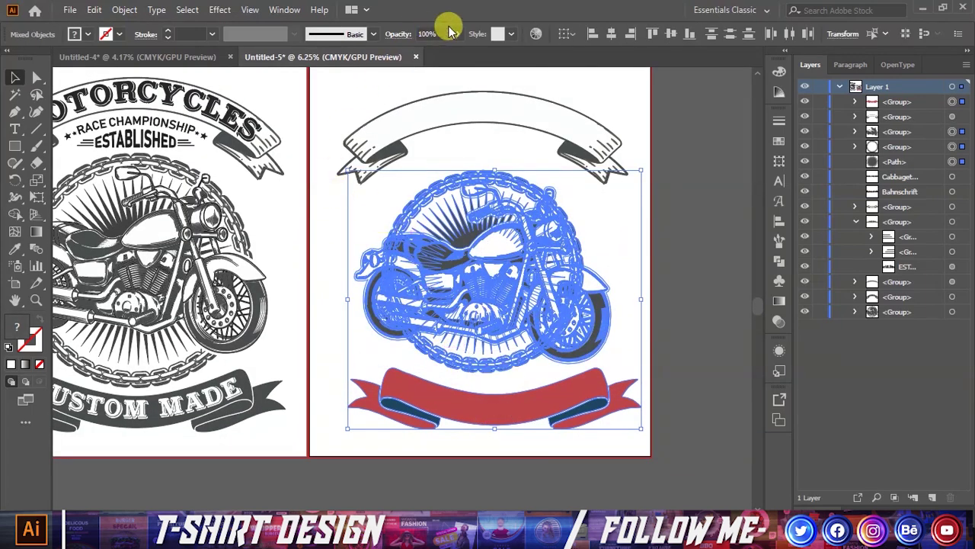
{"action": "left_click_drag", "start_coordinate": [435, 431], "coordinate": [587, 185]}
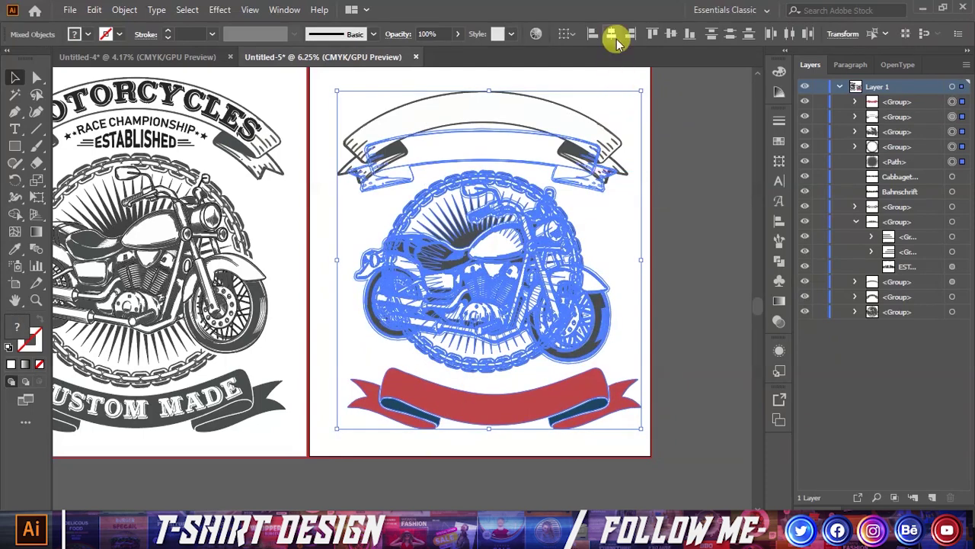
{"action": "left_click", "coordinate": [611, 34]}
{"action": "left_click", "coordinate": [688, 174]}
Recolour the bottom ribbon dark grey by sampling the left design's ribbon.
{"action": "left_click", "coordinate": [564, 386]}
{"action": "left_click", "coordinate": [235, 387]}
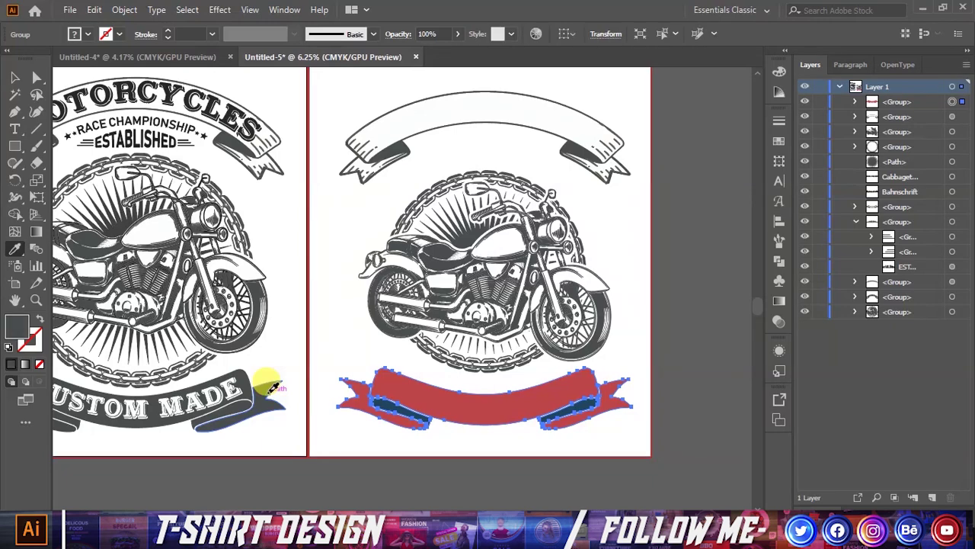
{"action": "left_click", "coordinate": [15, 77]}
{"action": "left_click", "coordinate": [330, 143]}
{"action": "key", "text": "ctrl+minus"}
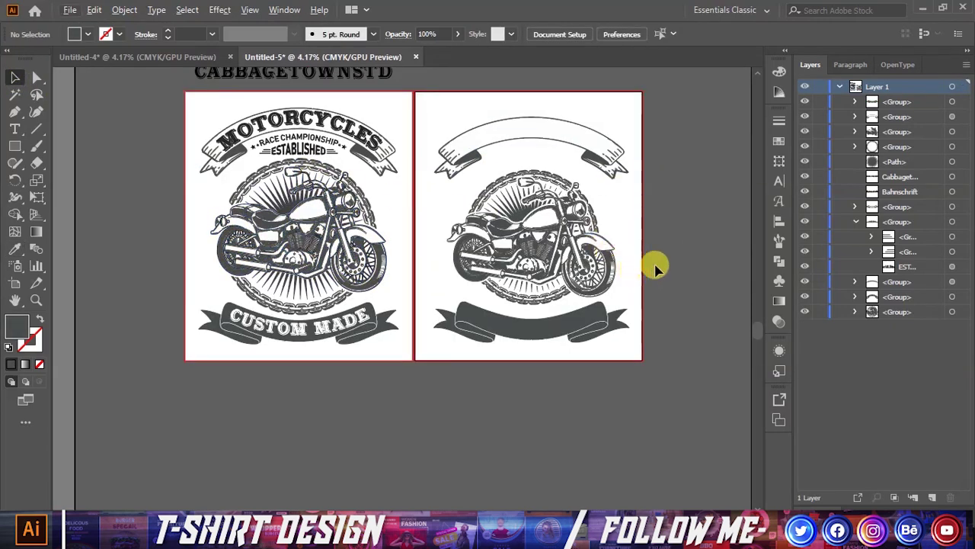
Zoom out with the Zoom tool so both artboards are visible.
{"action": "key", "text": "ctrl+plus"}
{"action": "key", "text": "ctrl+plus"}
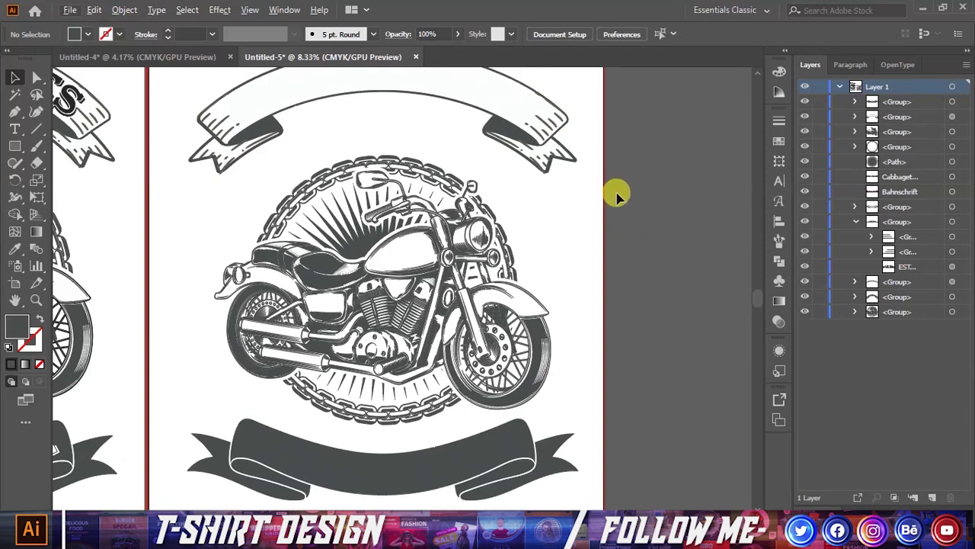
{"action": "left_click_drag", "start_coordinate": [616, 196], "coordinate": [407, 431]}
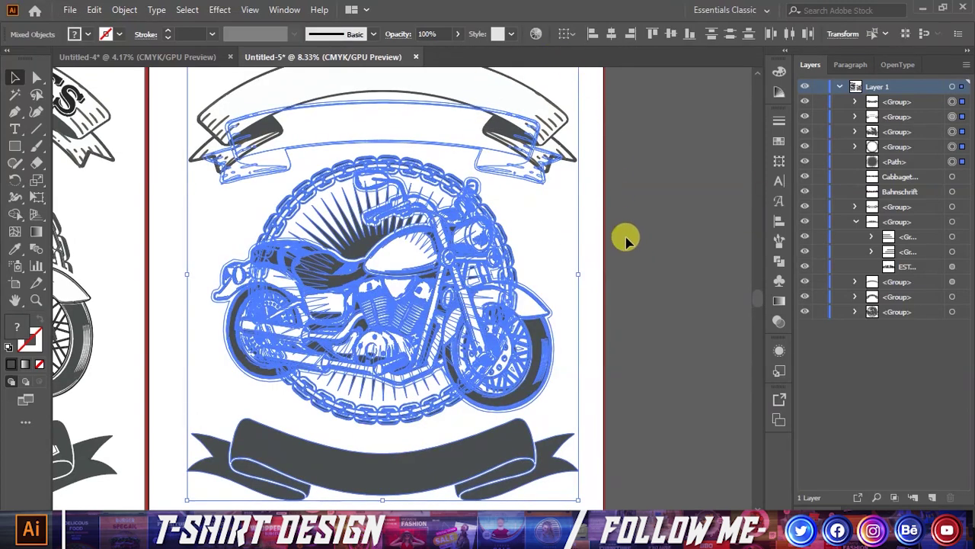
{"action": "left_click", "coordinate": [35, 299]}
{"action": "left_click_drag", "start_coordinate": [490, 359], "coordinate": [480, 324]}
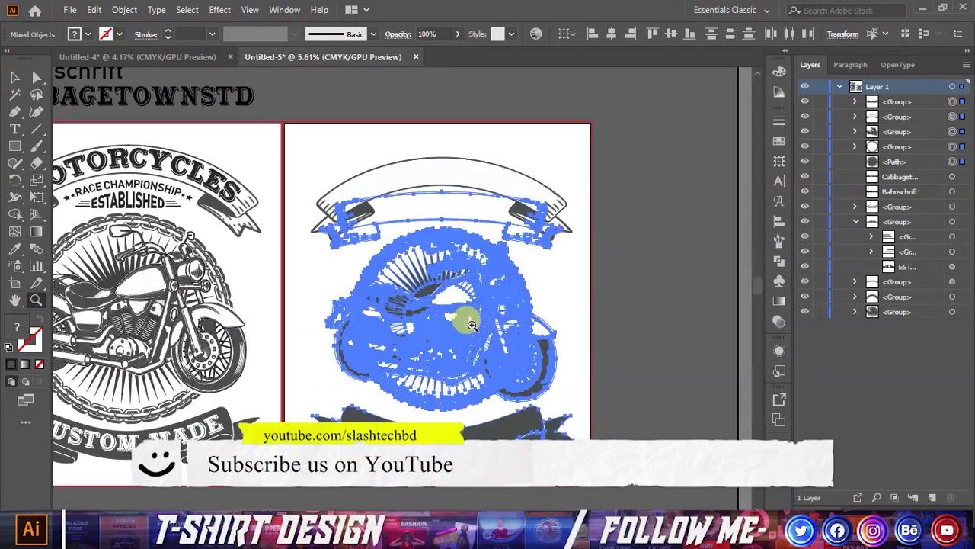
{"action": "left_click", "coordinate": [15, 77]}
{"action": "left_click", "coordinate": [695, 250]}
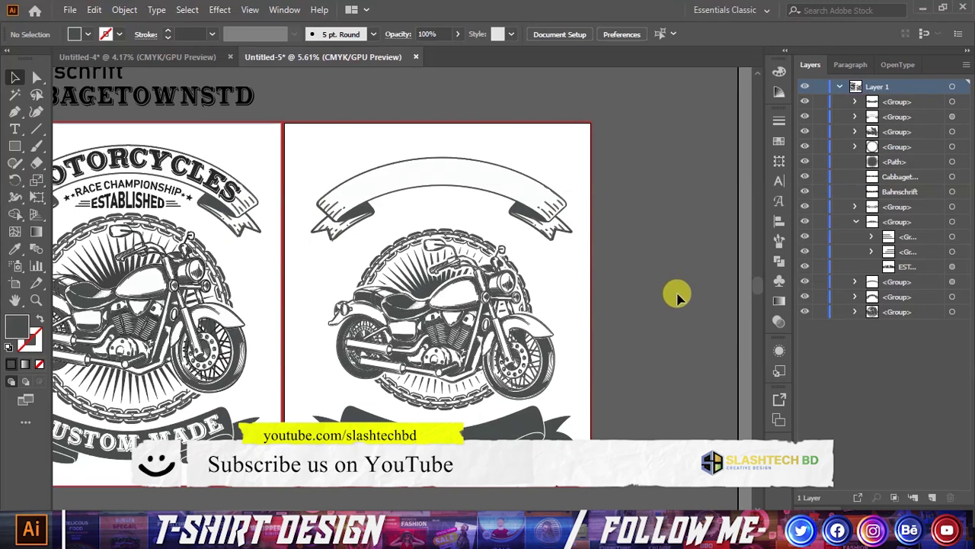
Stack the Bahnschrift sample above the right artboard, with CABBAGETOWNSTD just below it.
{"action": "scroll", "coordinate": [676, 290], "scroll_direction": "up", "scroll_amount": 1}
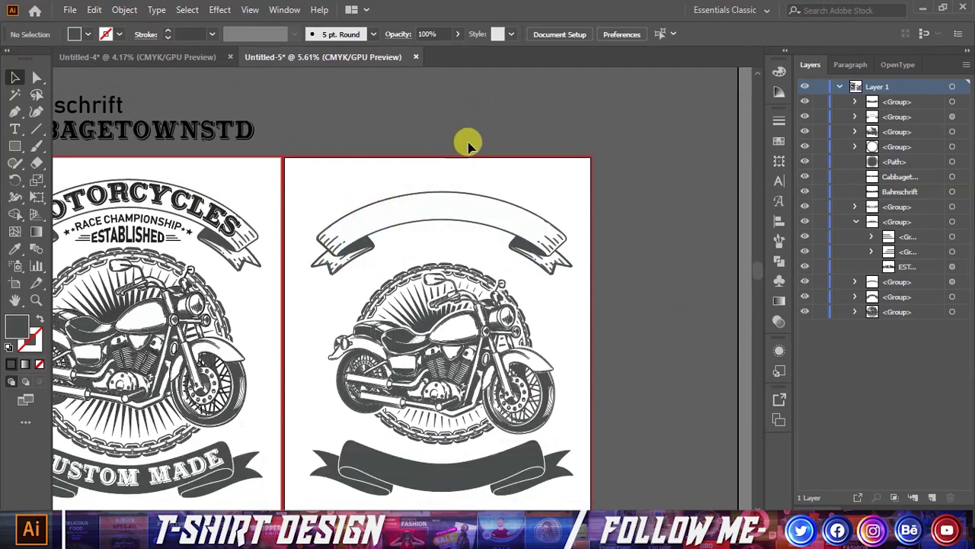
{"action": "scroll", "coordinate": [461, 149], "scroll_direction": "up", "scroll_amount": 1}
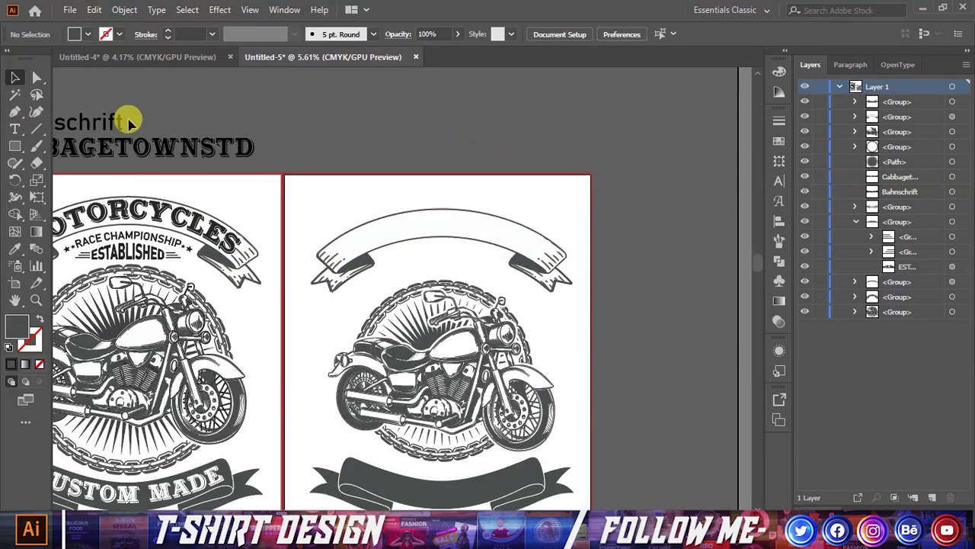
{"action": "left_click_drag", "start_coordinate": [113, 126], "coordinate": [451, 115]}
{"action": "left_click_drag", "start_coordinate": [251, 151], "coordinate": [512, 150]}
{"action": "left_click", "coordinate": [523, 159]}
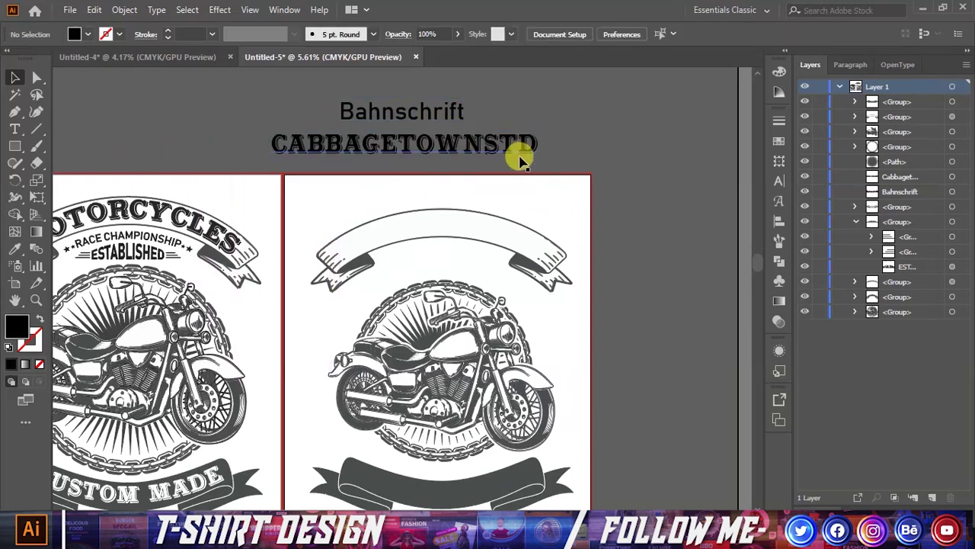
Open the Character panel and check the Bahnschrift sample's font name.
{"action": "scroll", "coordinate": [445, 211], "scroll_direction": "up", "scroll_amount": 1}
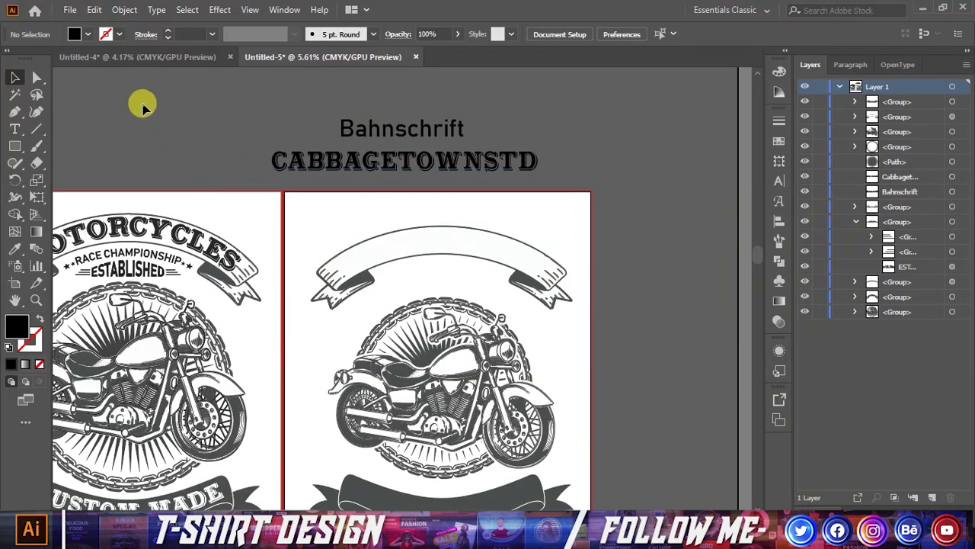
{"action": "left_click", "coordinate": [442, 129]}
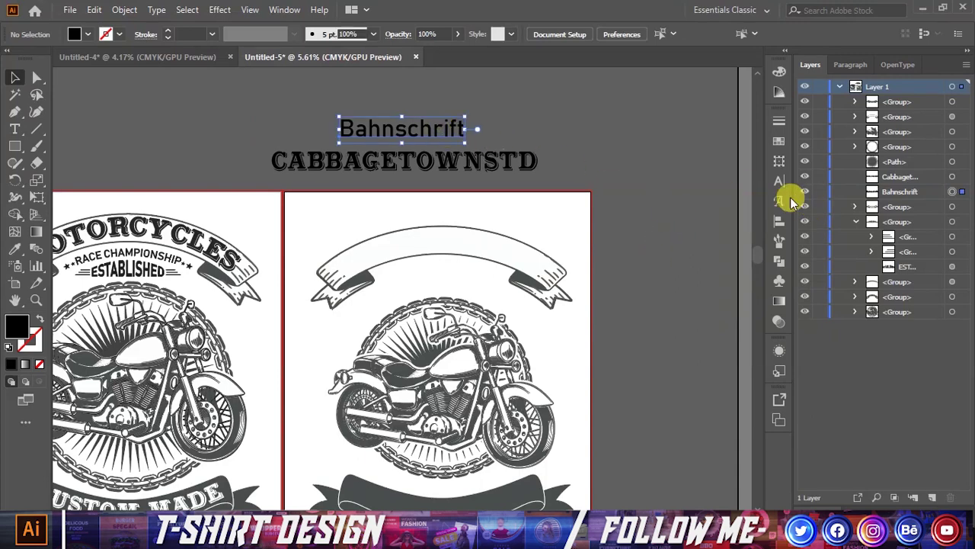
{"action": "left_click", "coordinate": [780, 186]}
{"action": "left_click", "coordinate": [681, 136]}
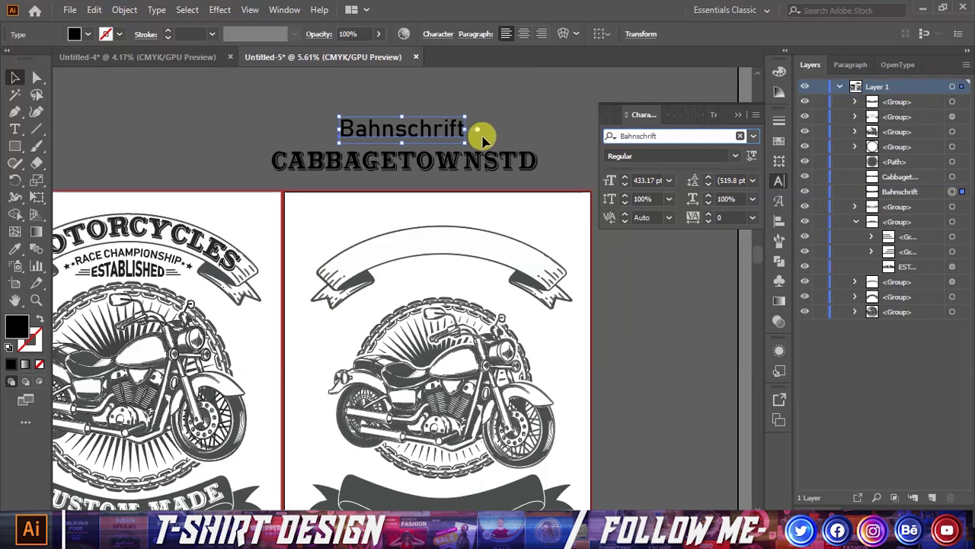
Confirm CABBAGETOWNSTD uses CabbagetownStd at 433.17 pt, then Alt-drag a copy above the artwork.
{"action": "left_click", "coordinate": [540, 120]}
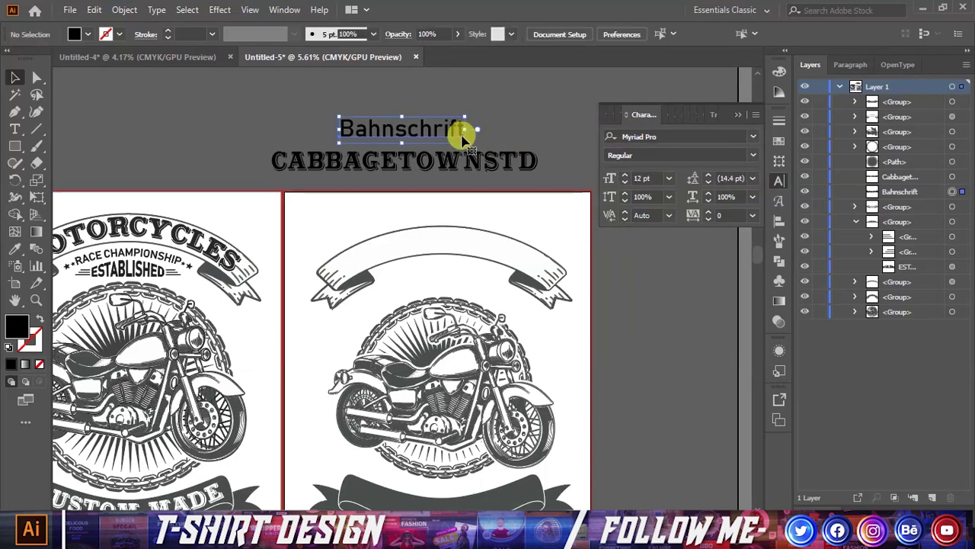
{"action": "left_click", "coordinate": [462, 136]}
{"action": "left_click", "coordinate": [385, 157]}
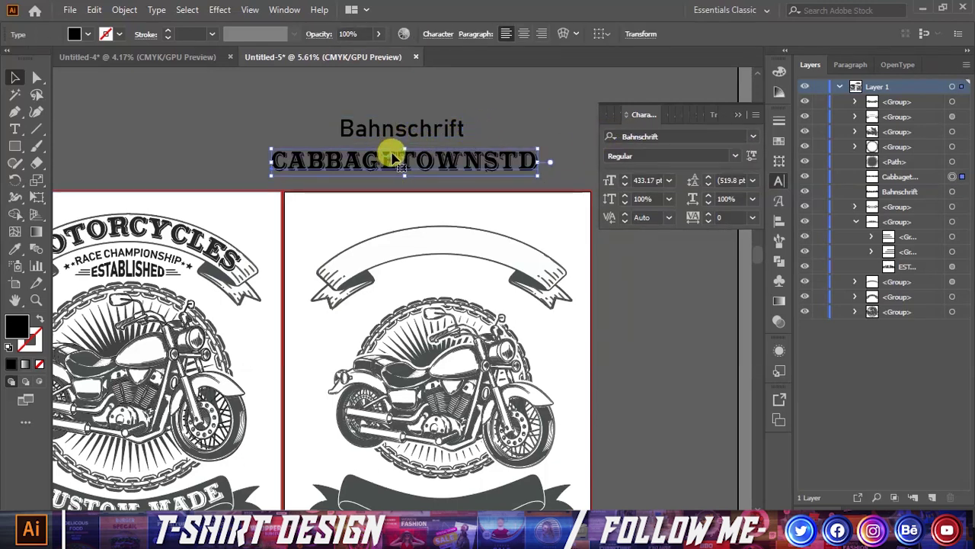
{"action": "left_click", "coordinate": [699, 138]}
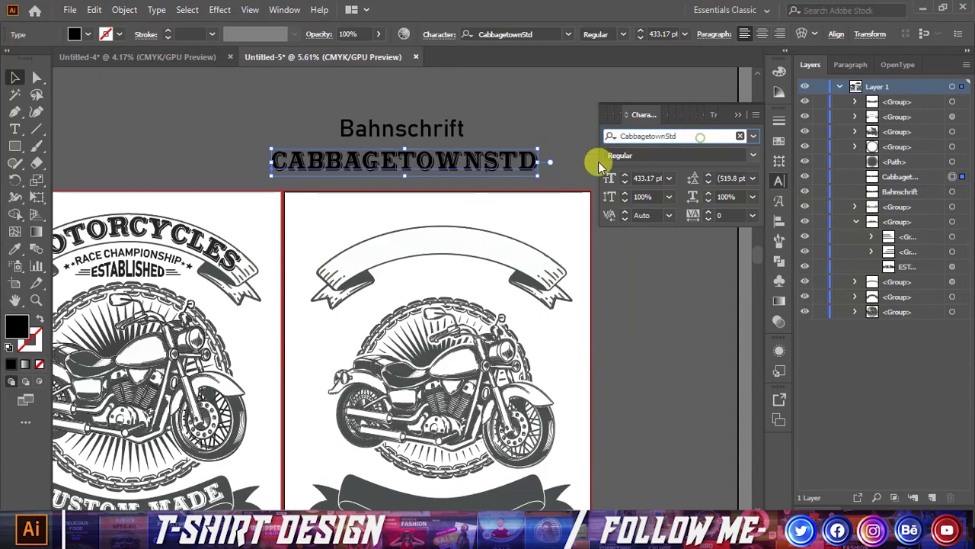
{"action": "left_click", "coordinate": [515, 151]}
{"action": "left_click", "coordinate": [513, 152]}
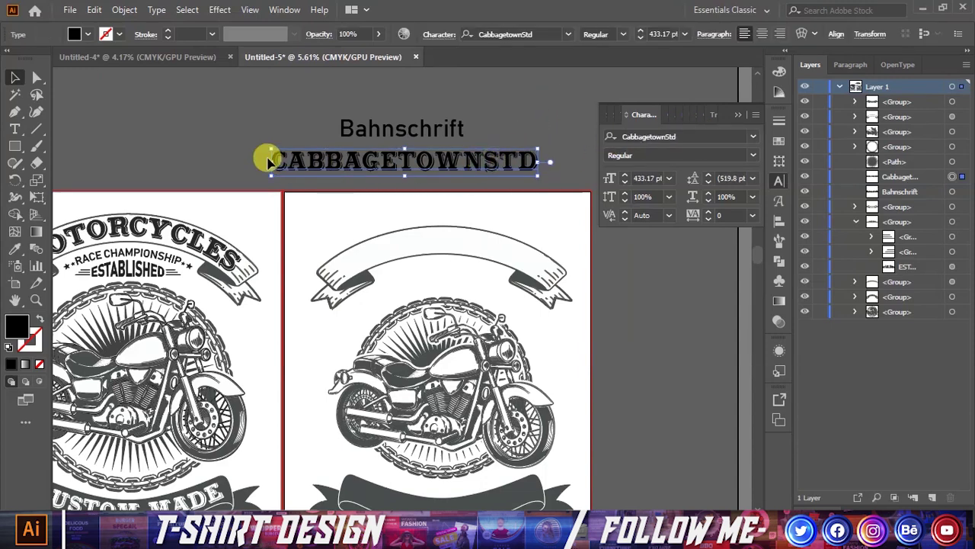
{"action": "left_click_drag", "start_coordinate": [352, 162], "coordinate": [163, 92]}
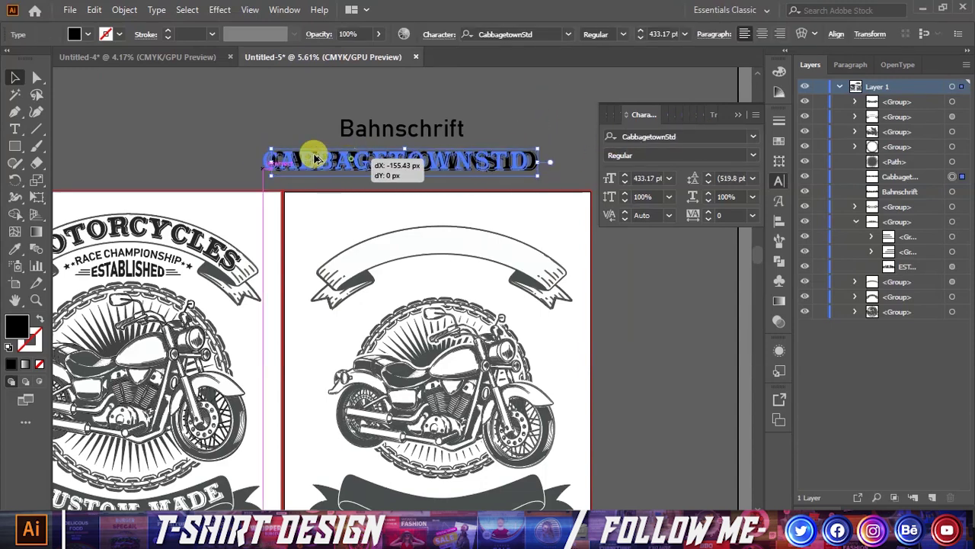
Retype the copied text as MOTORCYCLES and move it onto the right design's top ribbon.
{"action": "key", "text": "t"}
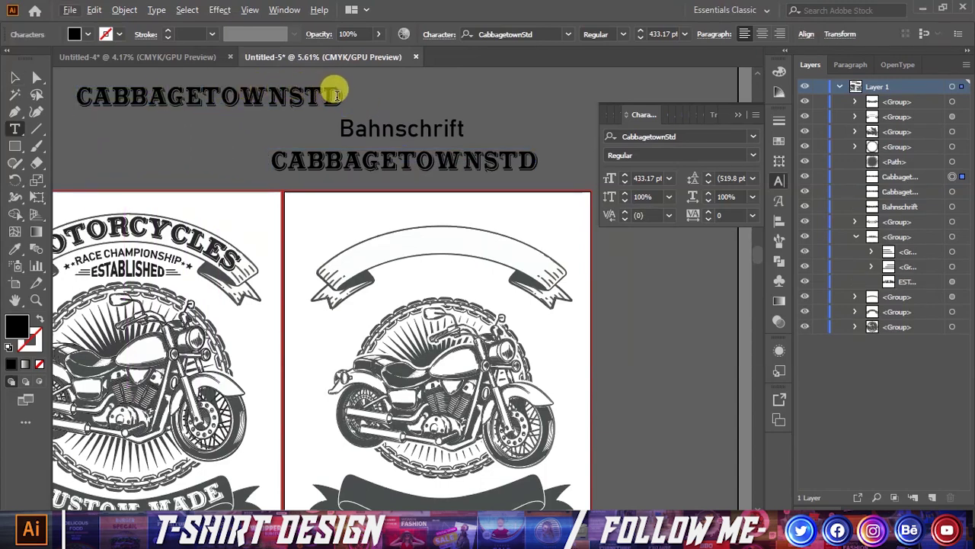
{"action": "left_click_drag", "start_coordinate": [342, 95], "coordinate": [76, 97]}
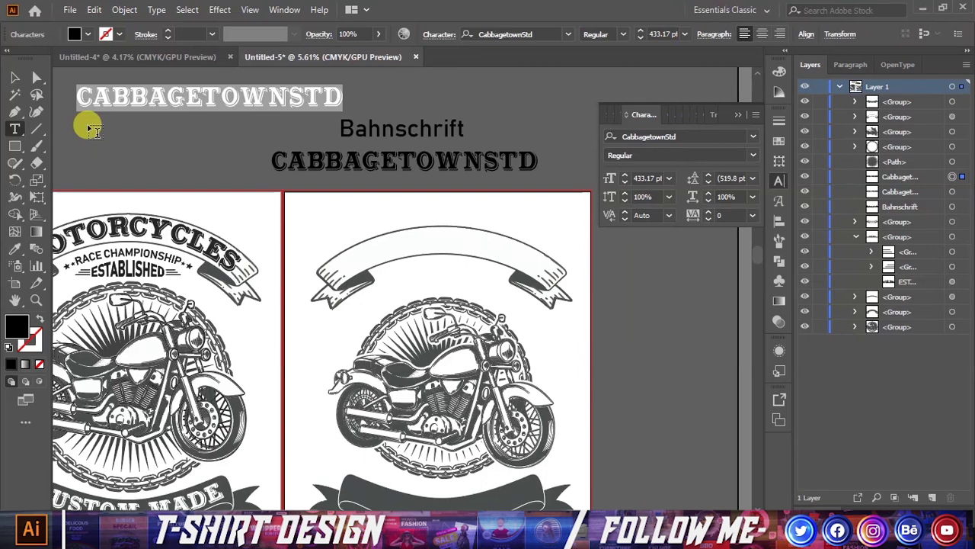
{"action": "type", "text": "MOTOR"}
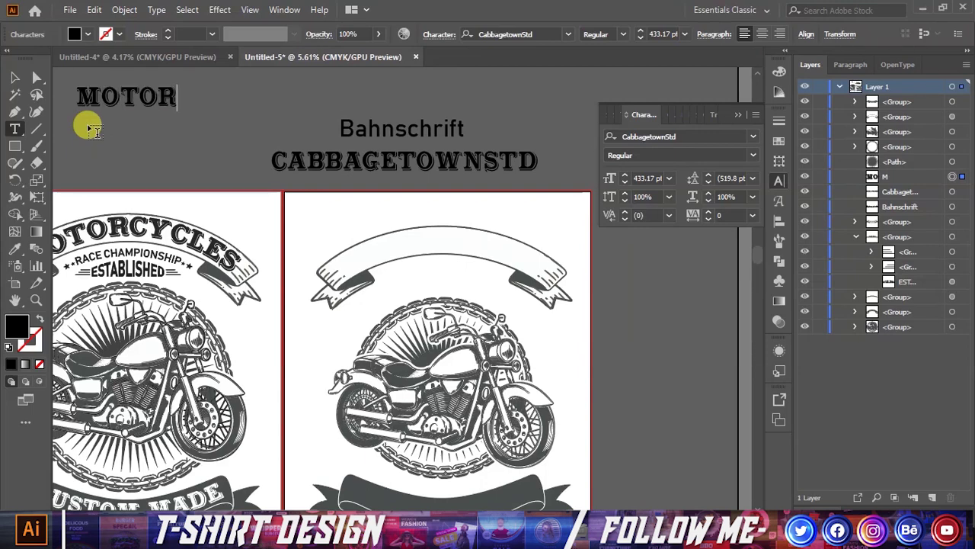
{"action": "type", "text": "CYC"}
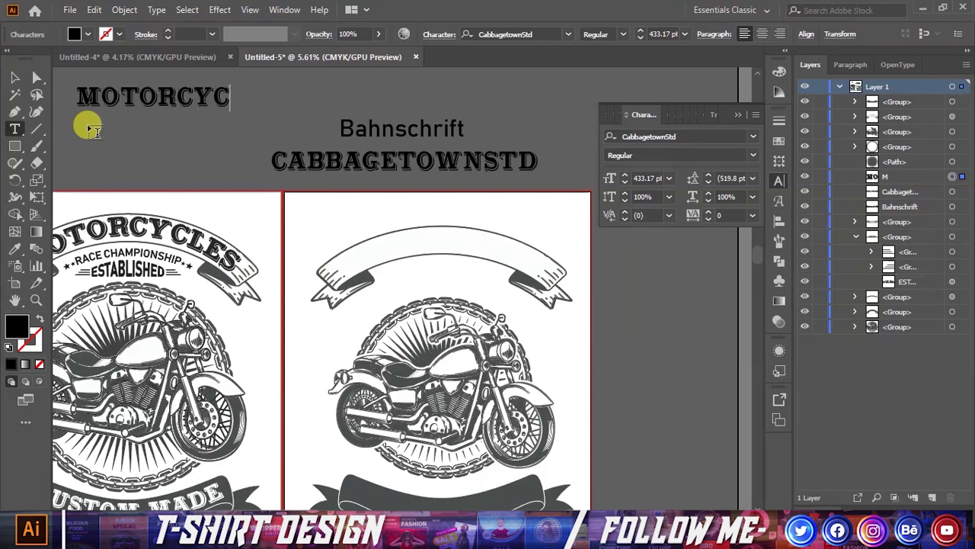
{"action": "type", "text": "LES"}
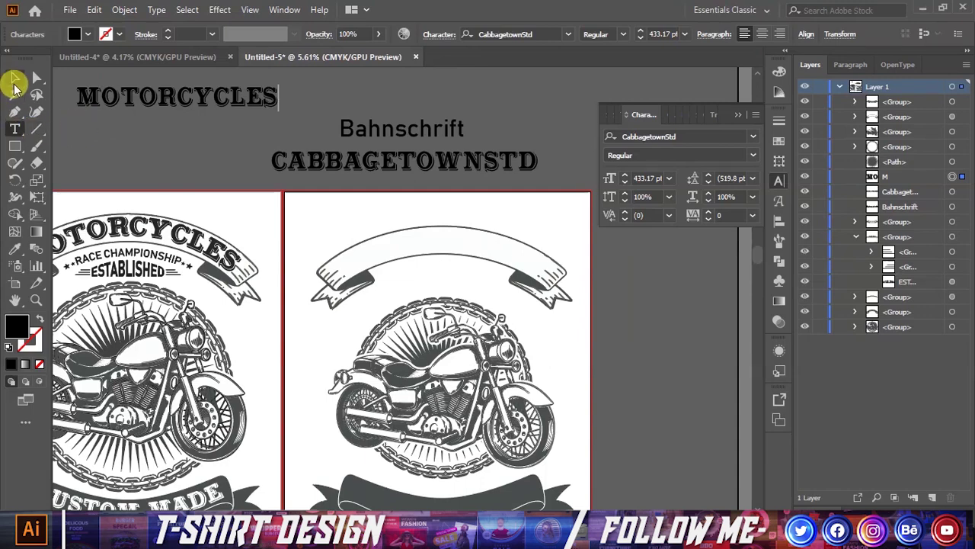
{"action": "left_click", "coordinate": [15, 79]}
{"action": "left_click_drag", "start_coordinate": [194, 96], "coordinate": [474, 258]}
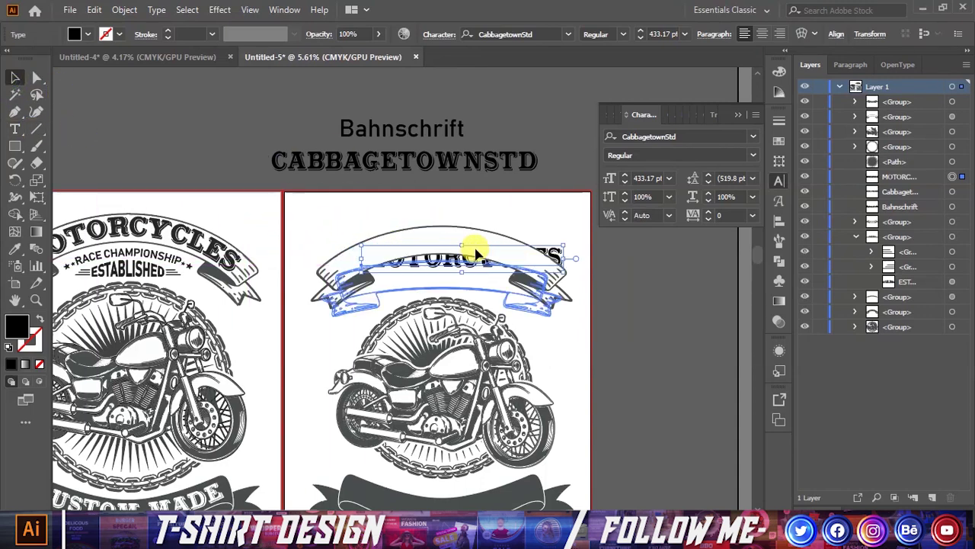
Bring MOTORCYCLES to the front and centre it on the ribbon's band.
{"action": "right_click", "coordinate": [472, 258]}
{"action": "mouse_move", "coordinate": [506, 454]}
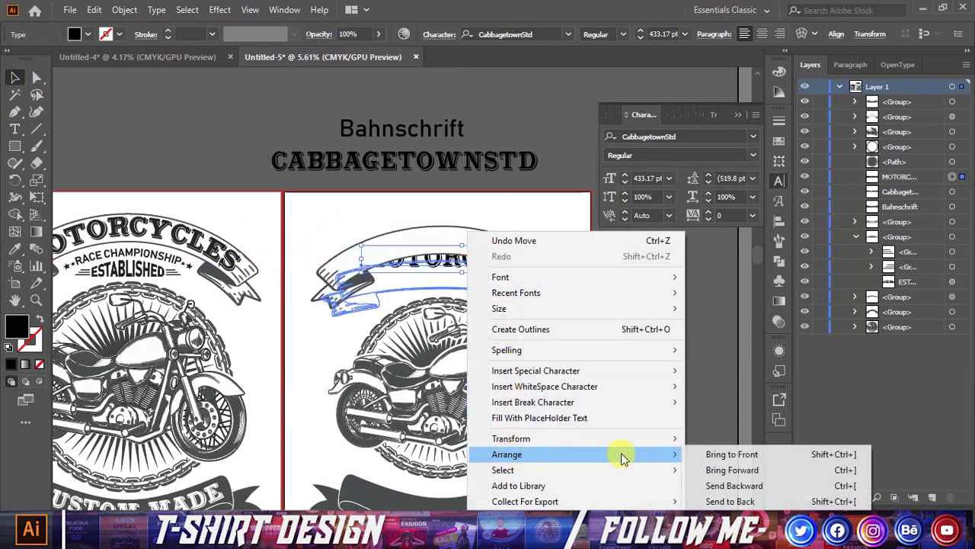
{"action": "left_click", "coordinate": [715, 455]}
{"action": "left_click", "coordinate": [577, 305]}
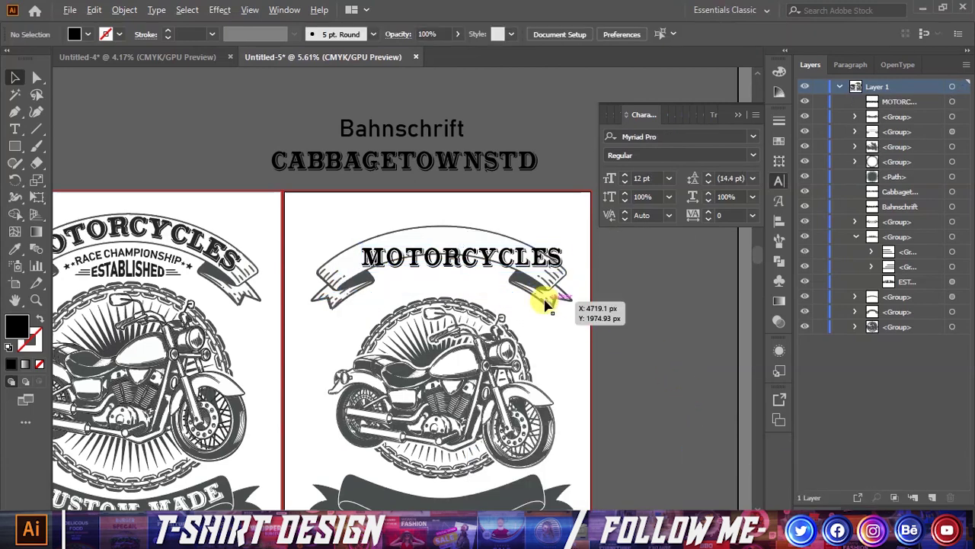
{"action": "left_click_drag", "start_coordinate": [533, 258], "coordinate": [512, 257]}
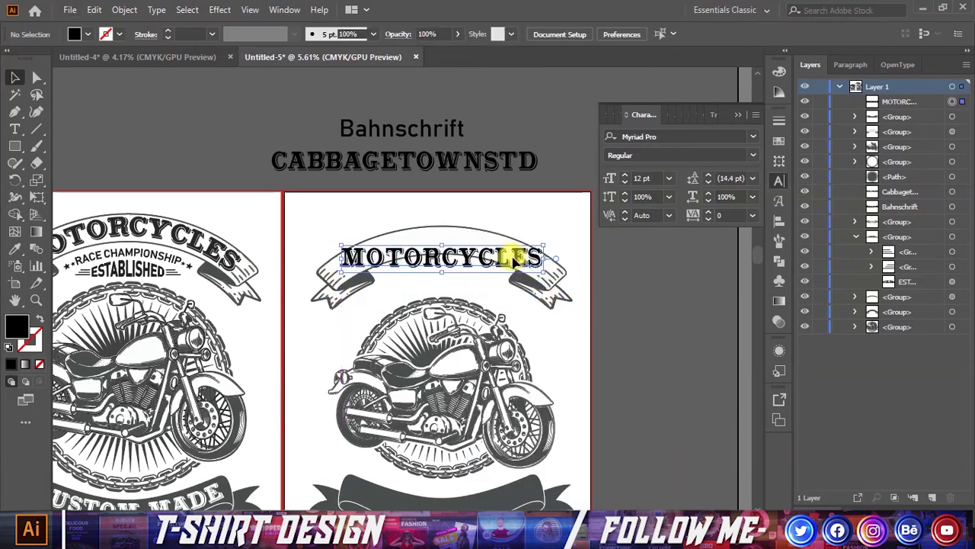
{"action": "left_click_drag", "start_coordinate": [445, 265], "coordinate": [446, 288]}
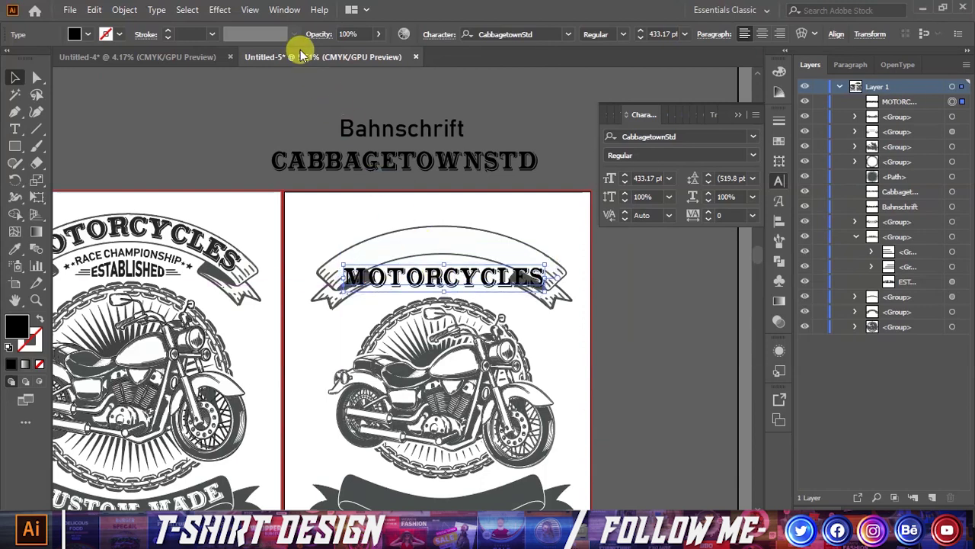
{"action": "left_click", "coordinate": [219, 11]}
{"action": "mouse_move", "coordinate": [239, 171]}
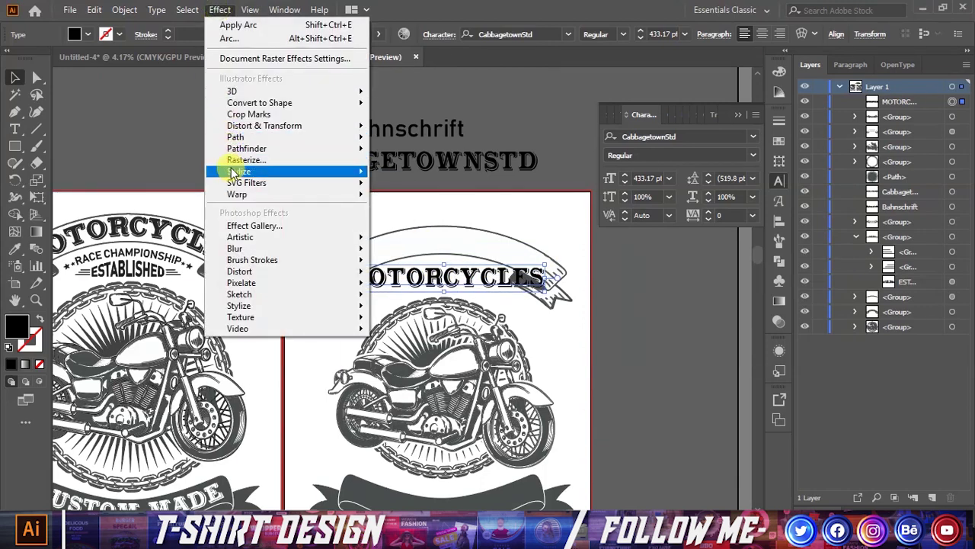
Apply an Arc warp with 38% bend to MOTORCYCLES and move it onto the ribbon.
{"action": "left_click", "coordinate": [410, 193]}
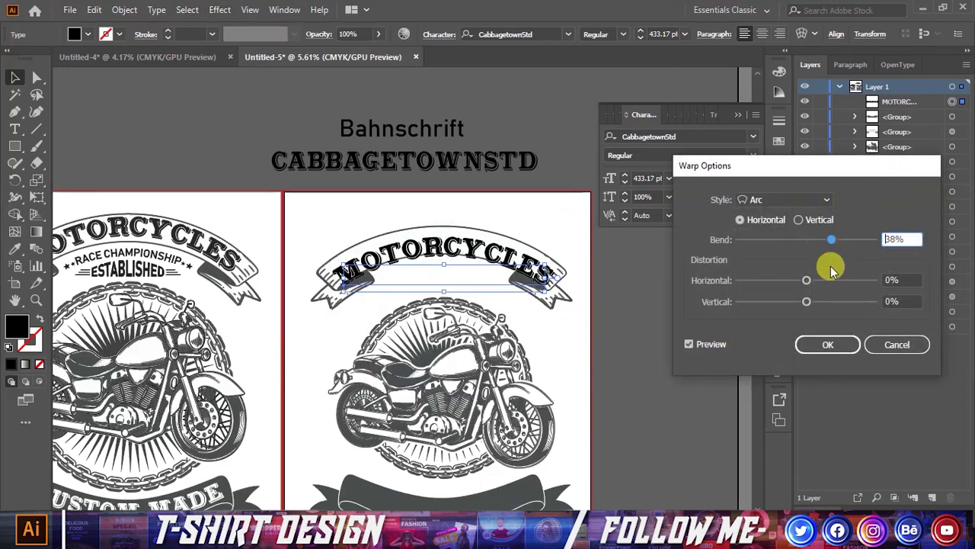
{"action": "left_click", "coordinate": [828, 346]}
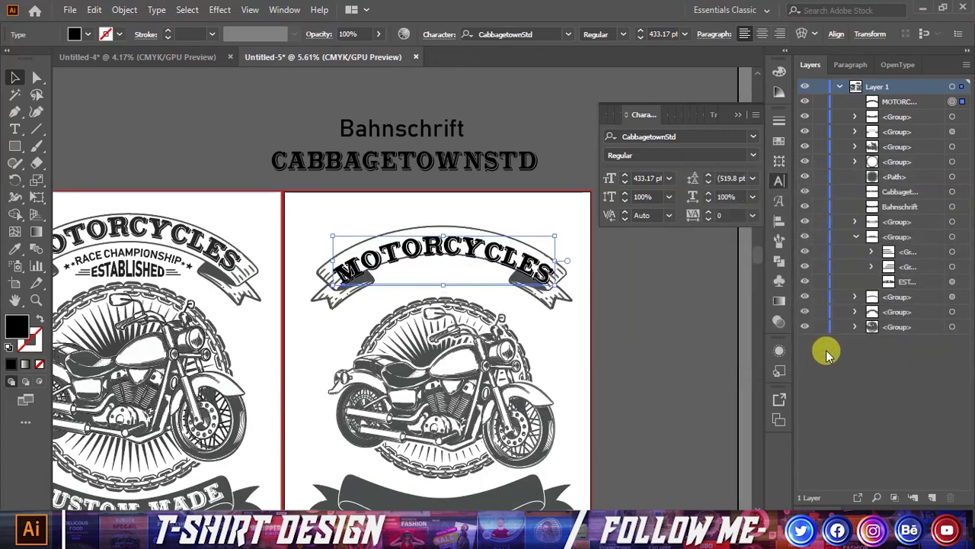
{"action": "left_click_drag", "start_coordinate": [426, 255], "coordinate": [460, 242]}
{"action": "scroll", "coordinate": [427, 276], "scroll_direction": "up", "scroll_amount": 2}
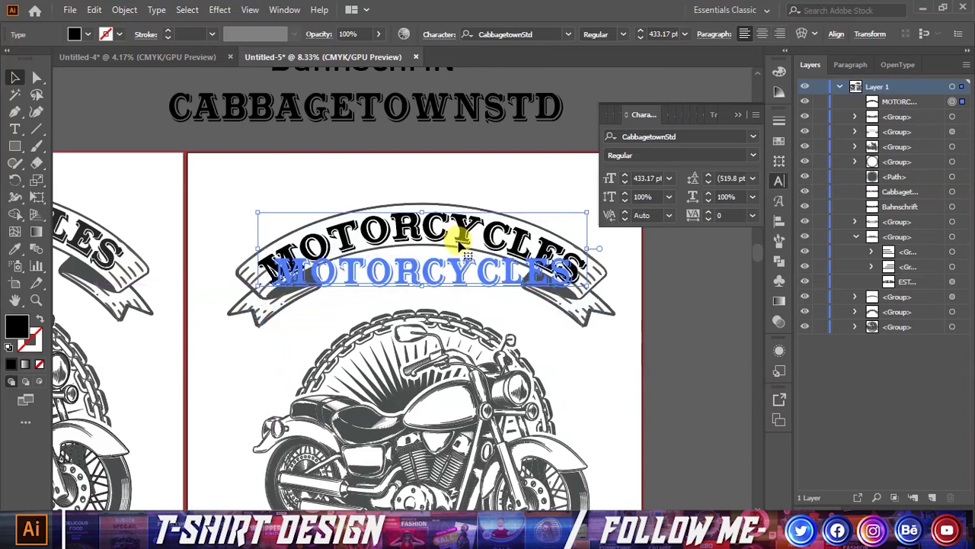
Position the arched MOTORCYCLES text over the ribbon, nudging it slightly higher.
{"action": "left_click_drag", "start_coordinate": [461, 242], "coordinate": [457, 233]}
{"action": "left_click", "coordinate": [434, 267], "text": "shift"}
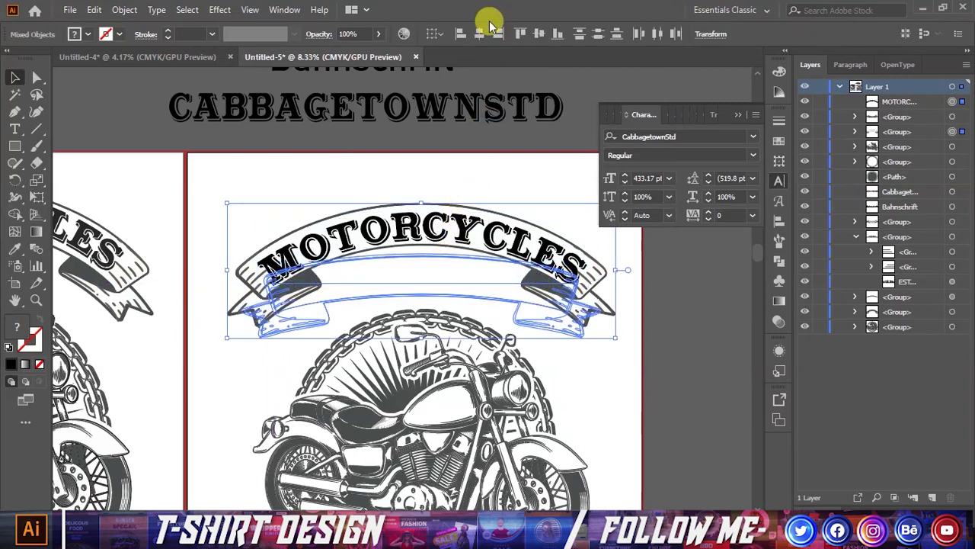
{"action": "left_click", "coordinate": [663, 411]}
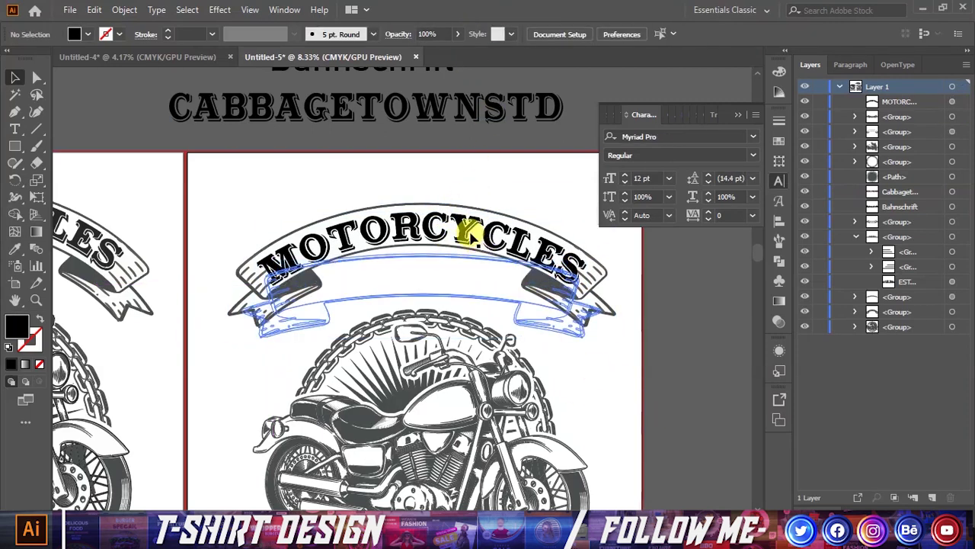
{"action": "left_click_drag", "start_coordinate": [471, 236], "coordinate": [461, 221]}
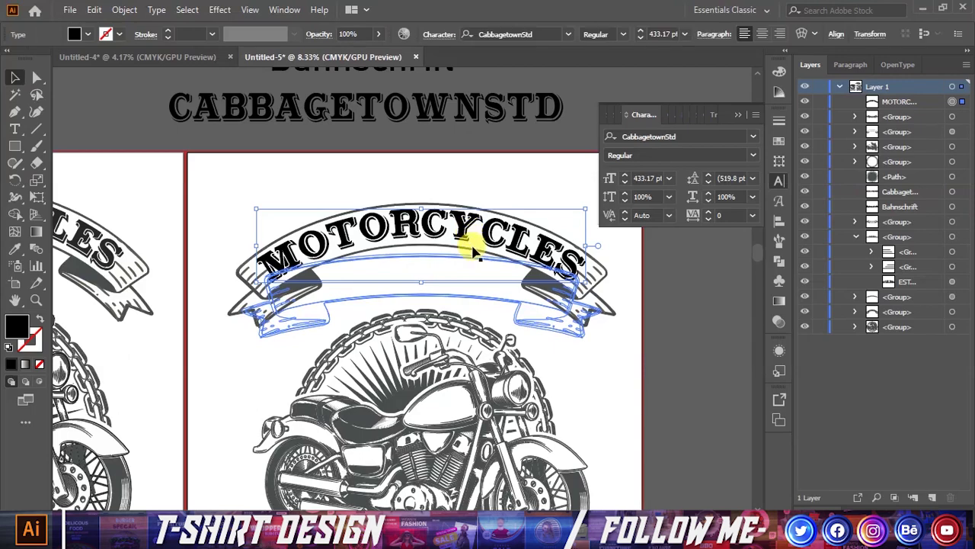
{"action": "scroll", "coordinate": [432, 257], "scroll_direction": "down", "scroll_amount": 1}
{"action": "scroll", "coordinate": [635, 305], "scroll_direction": "down", "scroll_amount": 1}
{"action": "scroll", "coordinate": [642, 300], "scroll_direction": "up", "scroll_amount": 1}
{"action": "left_click", "coordinate": [609, 296]}
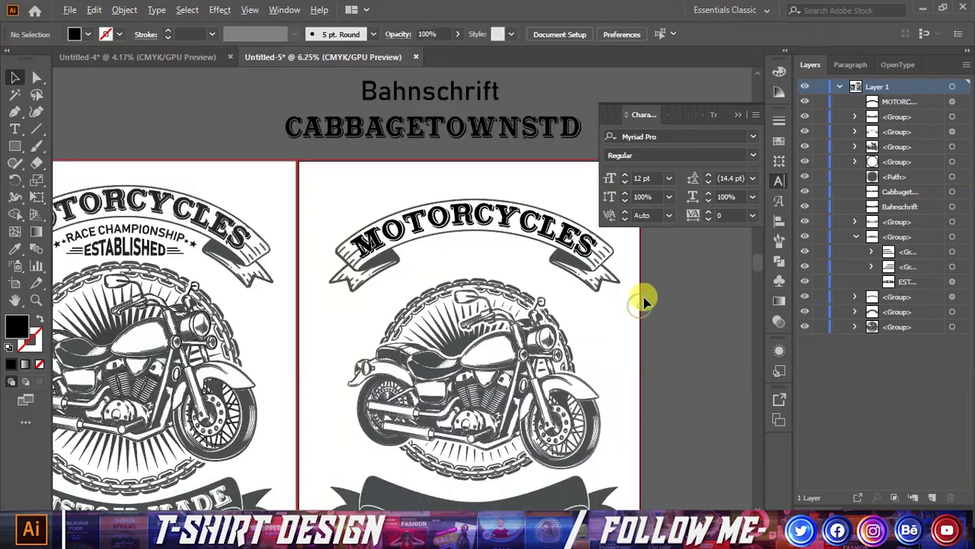
Scale the ribbon up so it fits the arched MOTORCYCLES text.
{"action": "left_click_drag", "start_coordinate": [610, 294], "coordinate": [634, 250]}
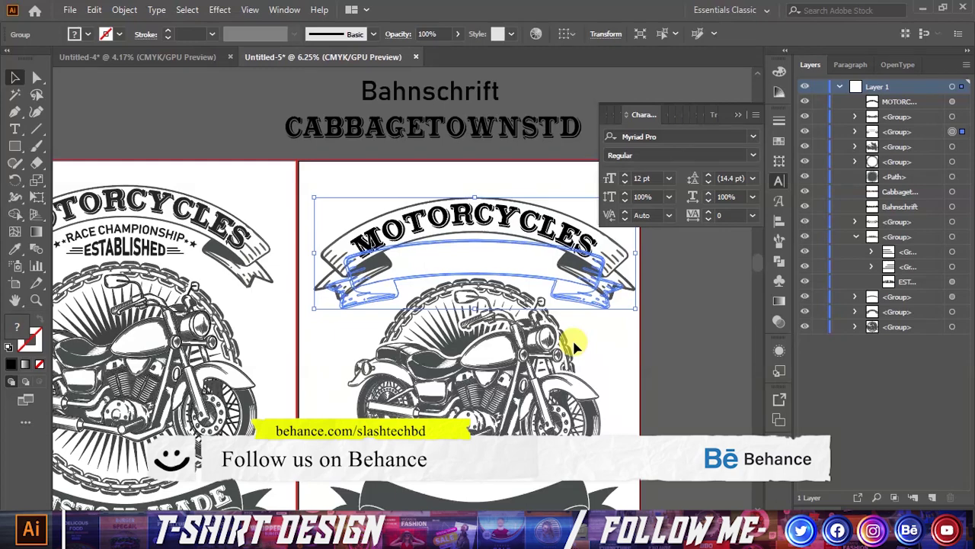
{"action": "scroll", "coordinate": [610, 389], "scroll_direction": "down", "scroll_amount": 2}
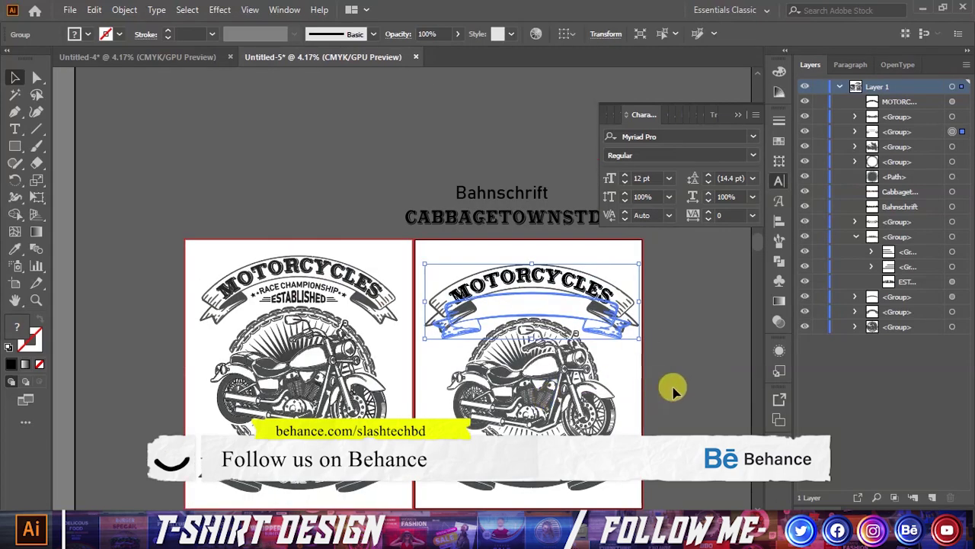
{"action": "left_click", "coordinate": [660, 342]}
{"action": "scroll", "coordinate": [631, 330], "scroll_direction": "up", "scroll_amount": 2}
{"action": "scroll", "coordinate": [546, 314], "scroll_direction": "up", "scroll_amount": 1}
{"action": "scroll", "coordinate": [546, 314], "scroll_direction": "up", "scroll_amount": 1}
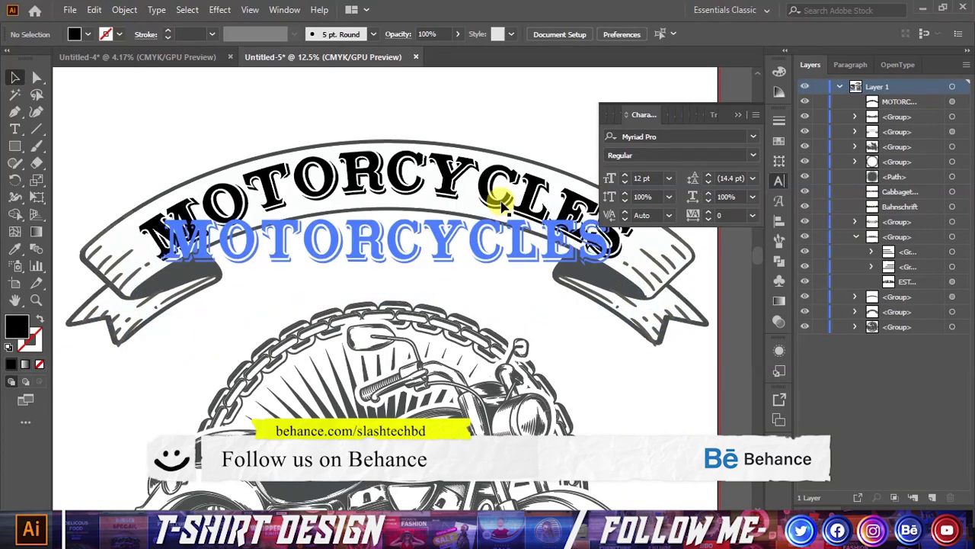
Check the ribbon group and MOTORCYCLES alignment, then close the Character panel.
{"action": "left_click", "coordinate": [500, 191]}
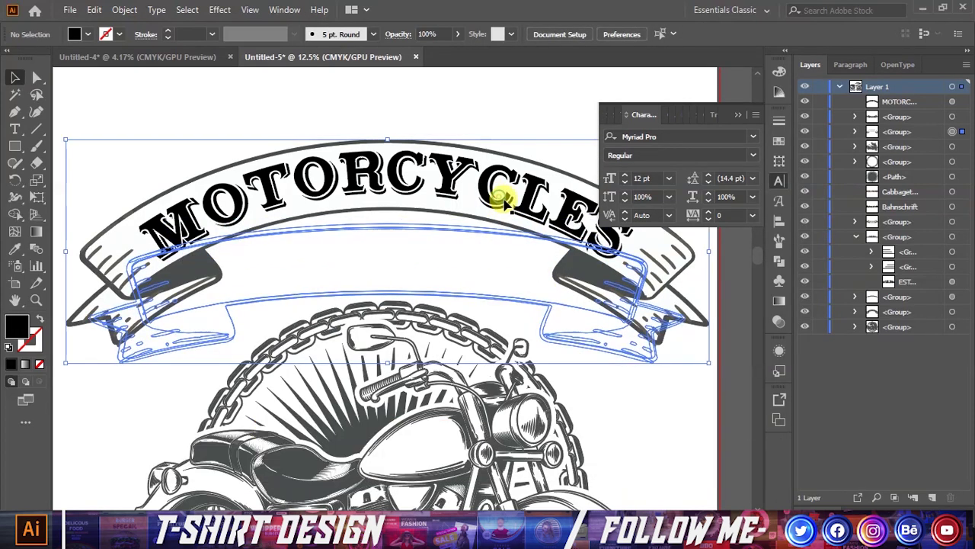
{"action": "left_click", "coordinate": [400, 175]}
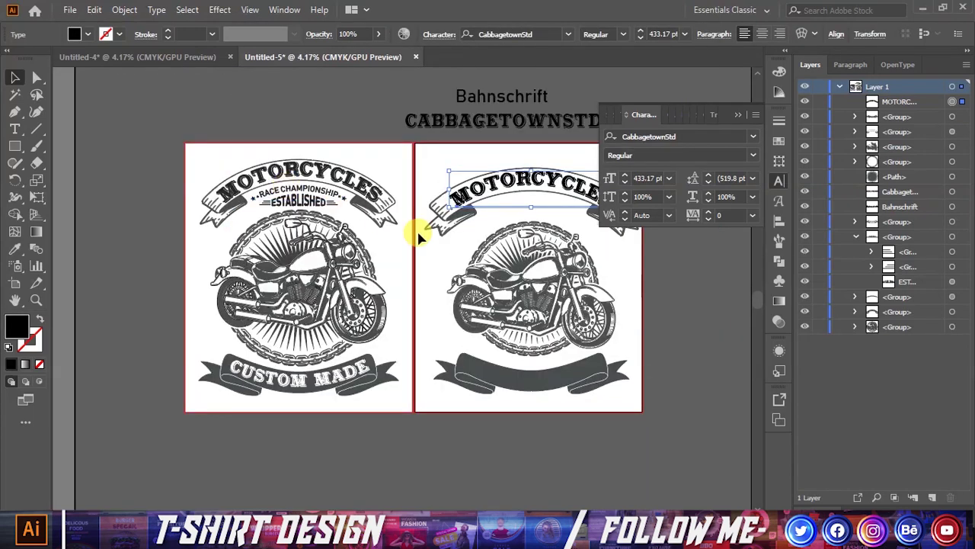
{"action": "left_click", "coordinate": [714, 316]}
{"action": "left_click", "coordinate": [736, 116]}
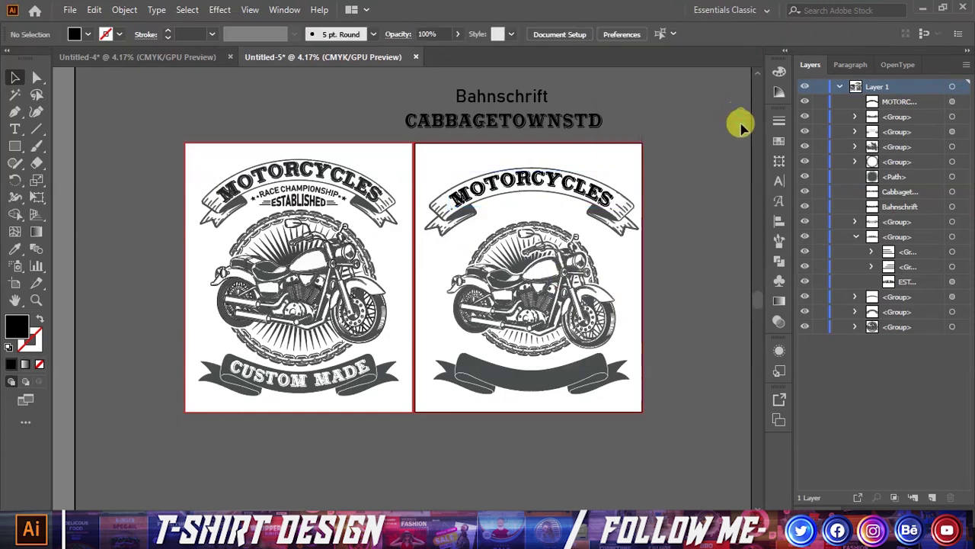
{"action": "scroll", "coordinate": [733, 196], "scroll_direction": "up", "scroll_amount": 1}
{"action": "scroll", "coordinate": [549, 214], "scroll_direction": "up", "scroll_amount": 1}
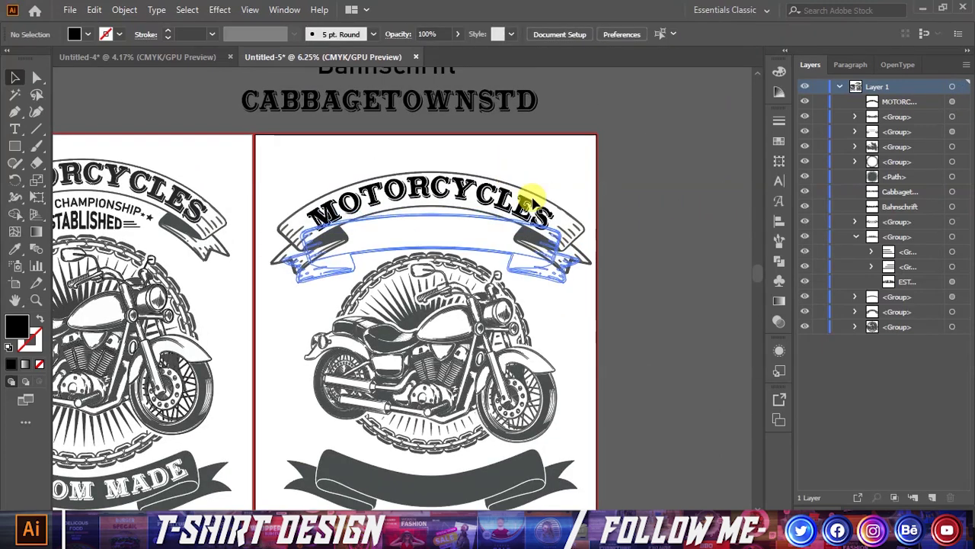
{"action": "scroll", "coordinate": [541, 198], "scroll_direction": "up", "scroll_amount": 2}
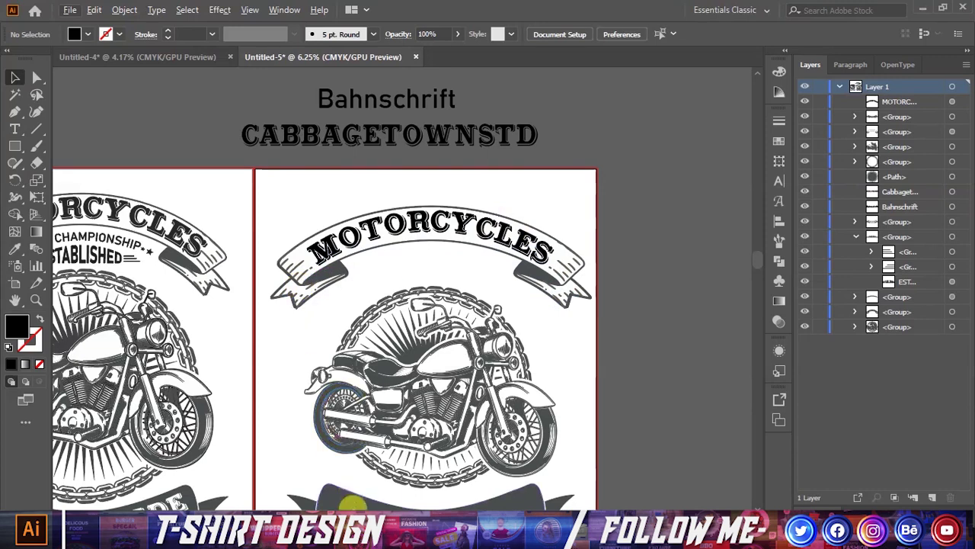
{"action": "scroll", "coordinate": [591, 509], "scroll_direction": "left", "scroll_amount": 2}
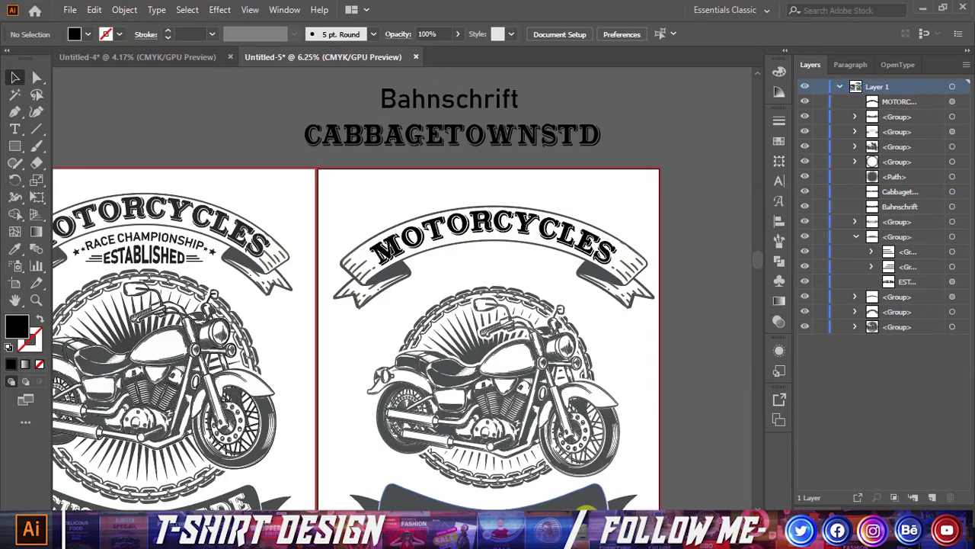
{"action": "scroll", "coordinate": [571, 480], "scroll_direction": "up", "scroll_amount": 1}
Duplicate the Bahnschrift sample, bring it to front, and retype it as RACE CHAMPIONSHIP.
{"action": "left_click_drag", "start_coordinate": [451, 114], "coordinate": [638, 111]}
{"action": "right_click", "coordinate": [640, 113]}
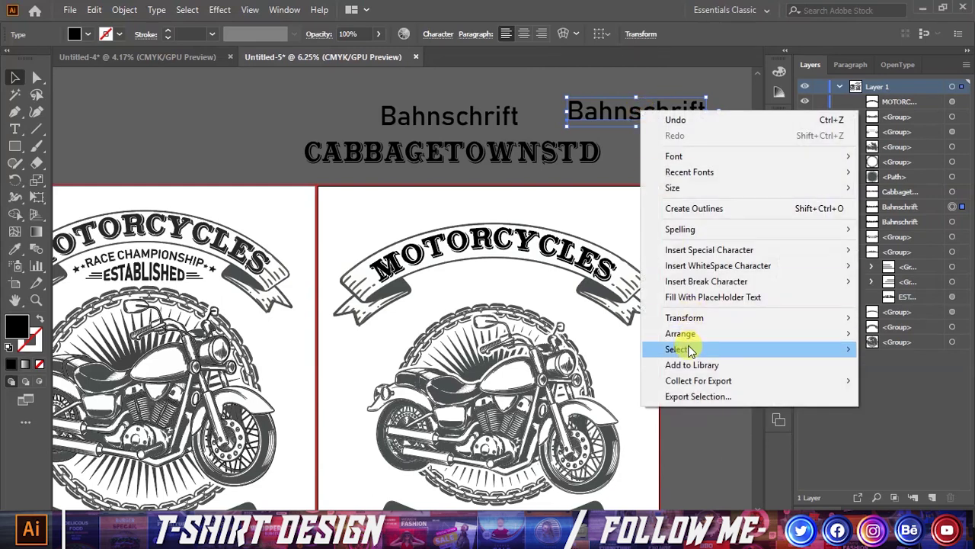
{"action": "mouse_move", "coordinate": [680, 333]}
{"action": "left_click", "coordinate": [614, 333]}
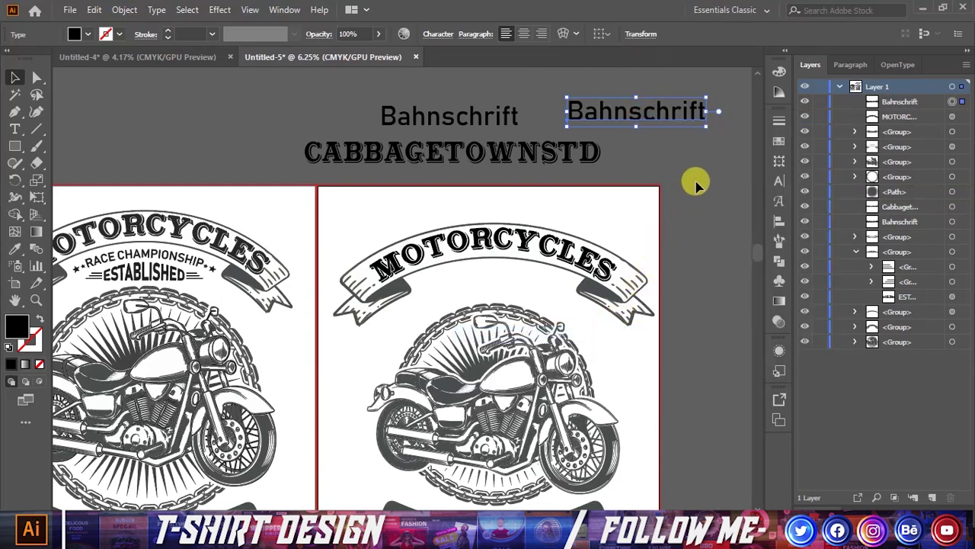
{"action": "left_click", "coordinate": [671, 152]}
{"action": "double_click", "coordinate": [633, 112]}
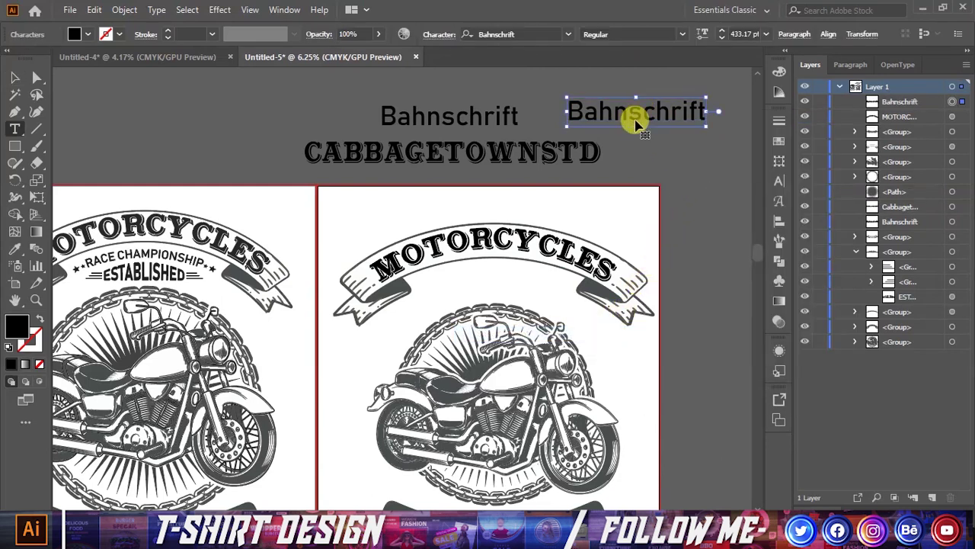
{"action": "triple_click", "coordinate": [634, 118]}
{"action": "type", "text": "RACE CHAM"}
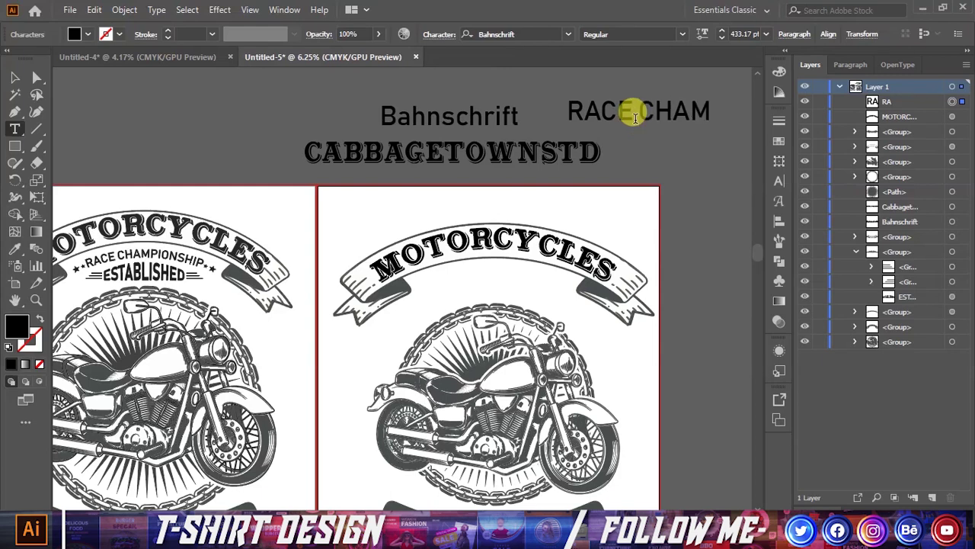
{"action": "type", "text": "PION"}
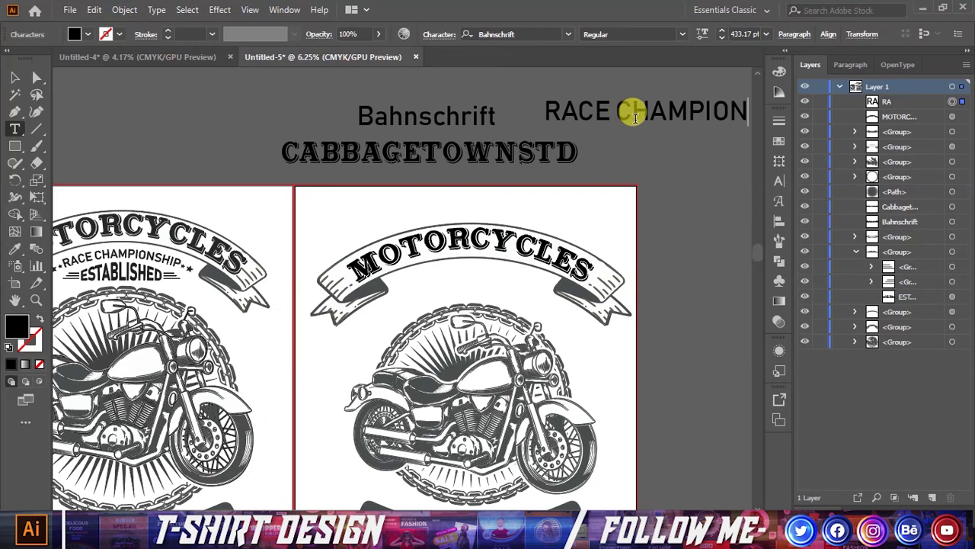
{"action": "type", "text": "SHI"}
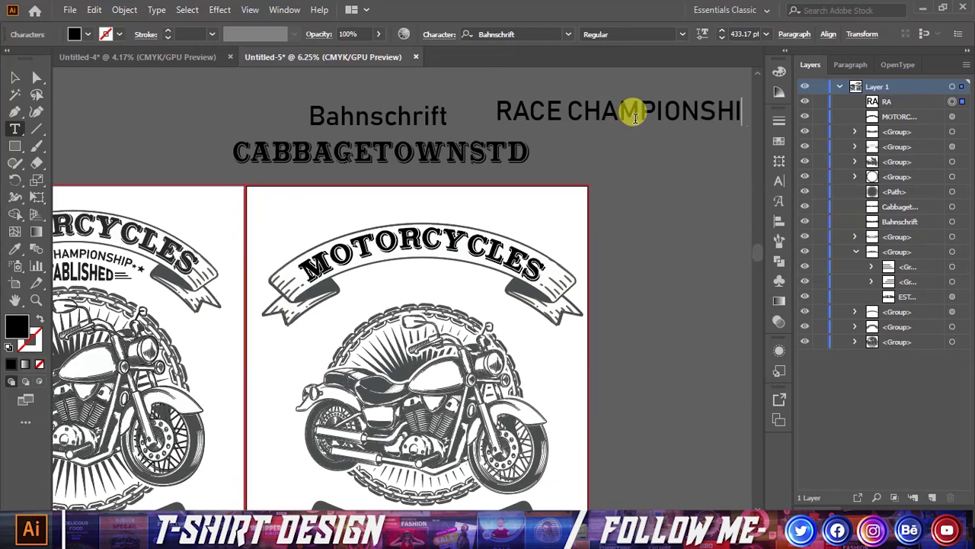
{"action": "type", "text": "P"}
{"action": "left_click", "coordinate": [16, 77]}
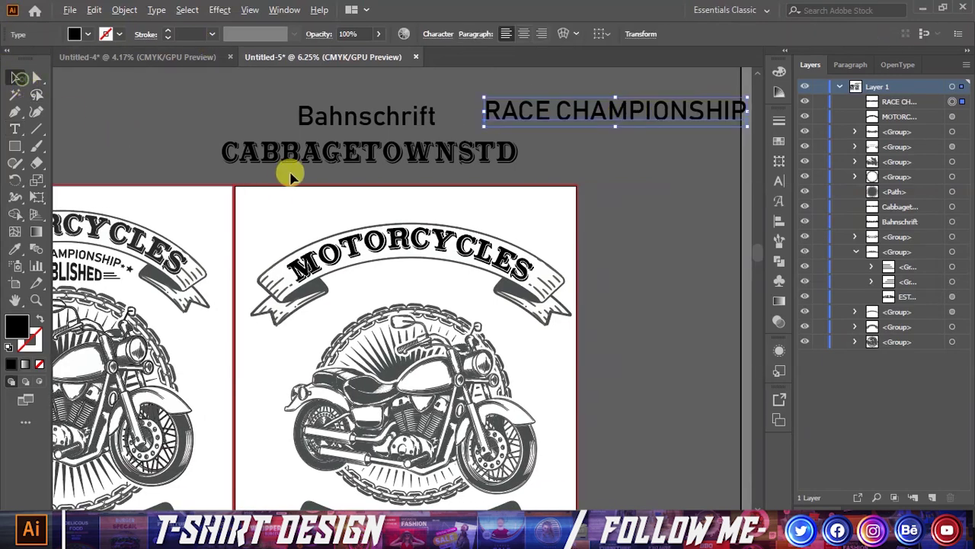
{"action": "key", "text": "ctrl+minus"}
Shrink RACE CHAMPIONSHIP and centre it in the banner beneath MOTORCYCLES.
{"action": "left_click_drag", "start_coordinate": [663, 137], "coordinate": [554, 244]}
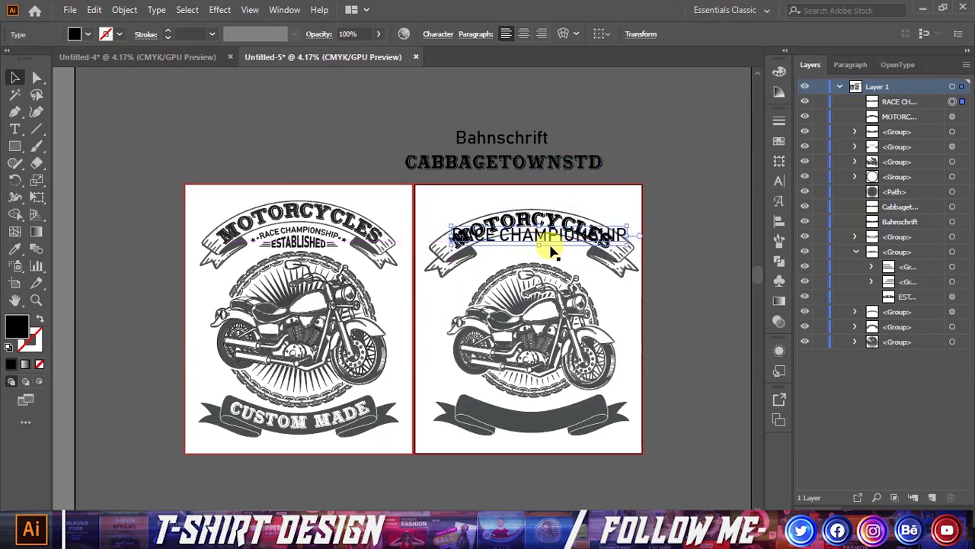
{"action": "scroll", "coordinate": [602, 250], "scroll_direction": "up", "scroll_amount": 1}
{"action": "mouse_move", "coordinate": [639, 246]}
{"action": "left_mouse_down"}
{"action": "mouse_move", "coordinate": [547, 230]}
{"action": "mouse_move", "coordinate": [531, 249]}
{"action": "left_mouse_up"}
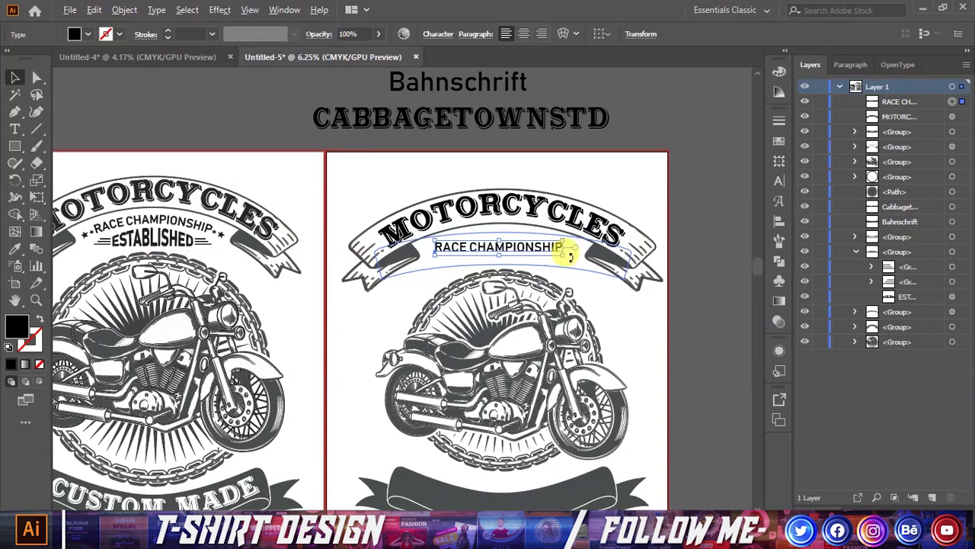
{"action": "scroll", "coordinate": [554, 259], "scroll_direction": "up", "scroll_amount": 1}
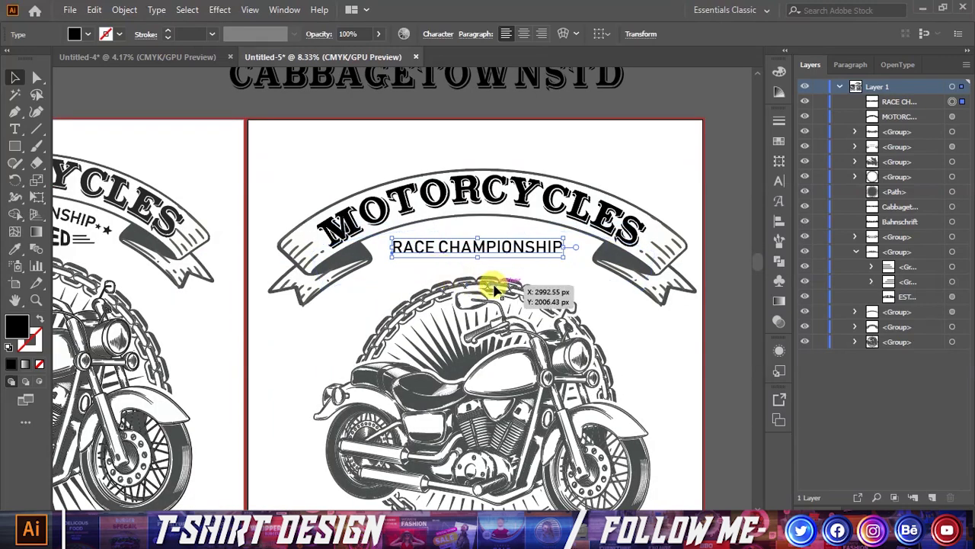
{"action": "scroll", "coordinate": [568, 292], "scroll_direction": "down", "scroll_amount": 1}
{"action": "scroll", "coordinate": [567, 292], "scroll_direction": "down", "scroll_amount": 1}
{"action": "mouse_move", "coordinate": [513, 208]}
{"action": "left_mouse_down"}
{"action": "mouse_move", "coordinate": [512, 217]}
{"action": "mouse_move", "coordinate": [516, 207]}
{"action": "left_mouse_up"}
{"action": "left_click_drag", "start_coordinate": [561, 148], "coordinate": [518, 137]}
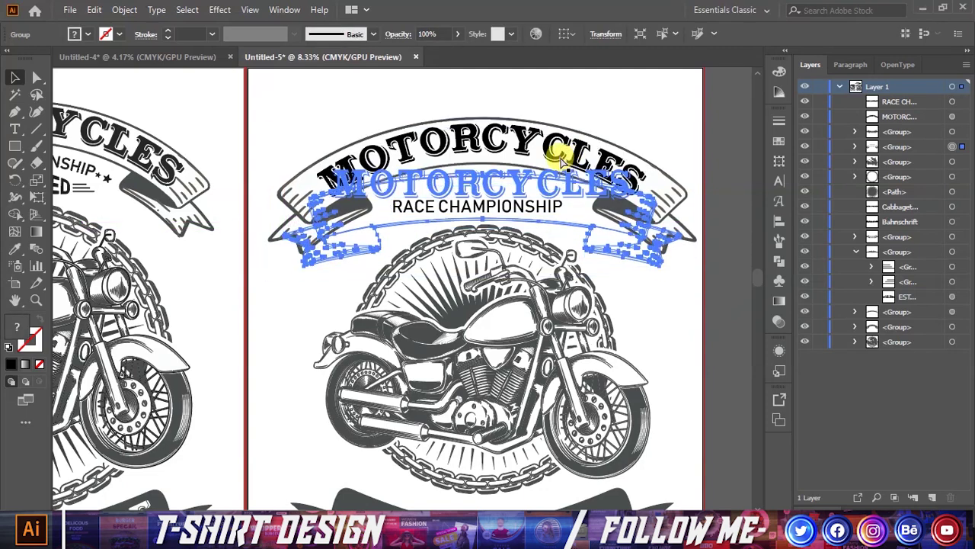
Lock the MOTORCYCLES text and the ribbon group in the Layers panel.
{"action": "key", "text": "ctrl+shift+a"}
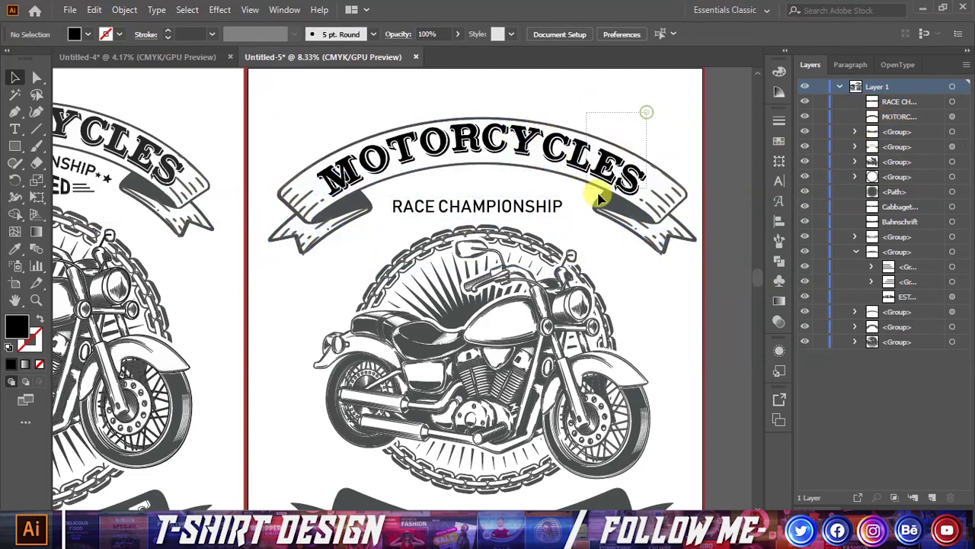
{"action": "left_click_drag", "start_coordinate": [587, 192], "coordinate": [627, 211]}
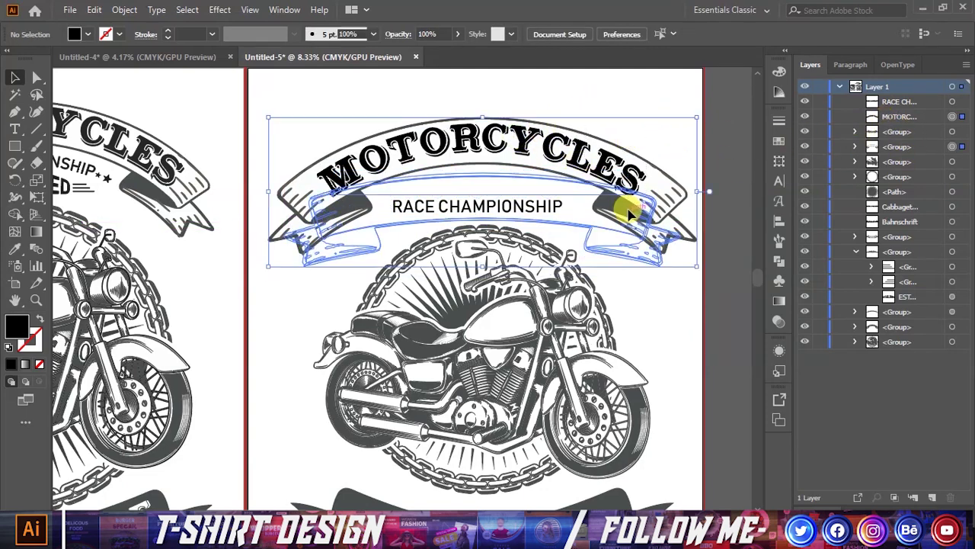
{"action": "left_click", "coordinate": [820, 118]}
{"action": "left_click", "coordinate": [820, 146]}
{"action": "scroll", "coordinate": [575, 126], "scroll_direction": "up", "scroll_amount": 1}
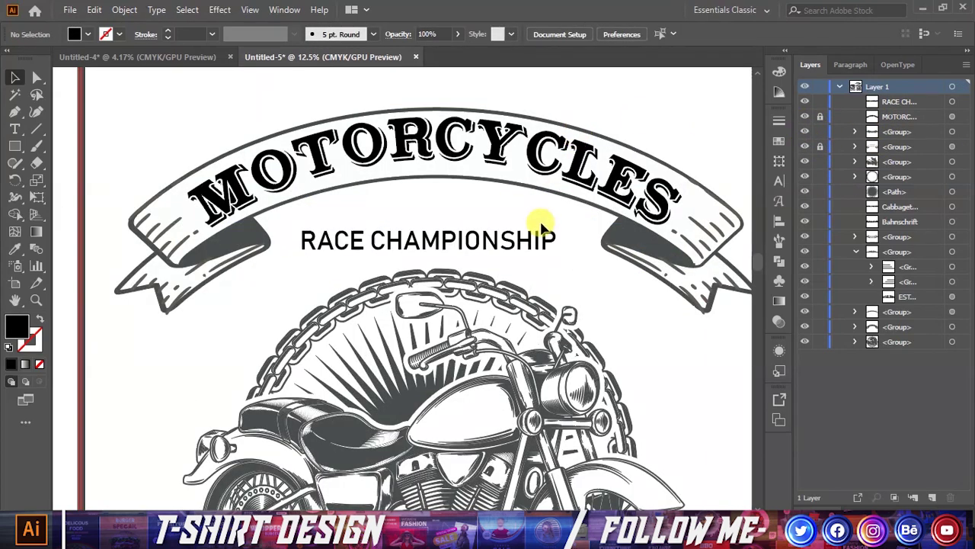
Nudge RACE CHAMPIONSHIP up-right and draw a small star after CHAMPIONSHIP.
{"action": "left_click_drag", "start_coordinate": [524, 232], "coordinate": [534, 227]}
{"action": "mouse_move", "coordinate": [17, 146]}
{"action": "left_mouse_down"}
{"action": "mouse_move", "coordinate": [38, 164]}
{"action": "mouse_move", "coordinate": [54, 213]}
{"action": "left_mouse_up"}
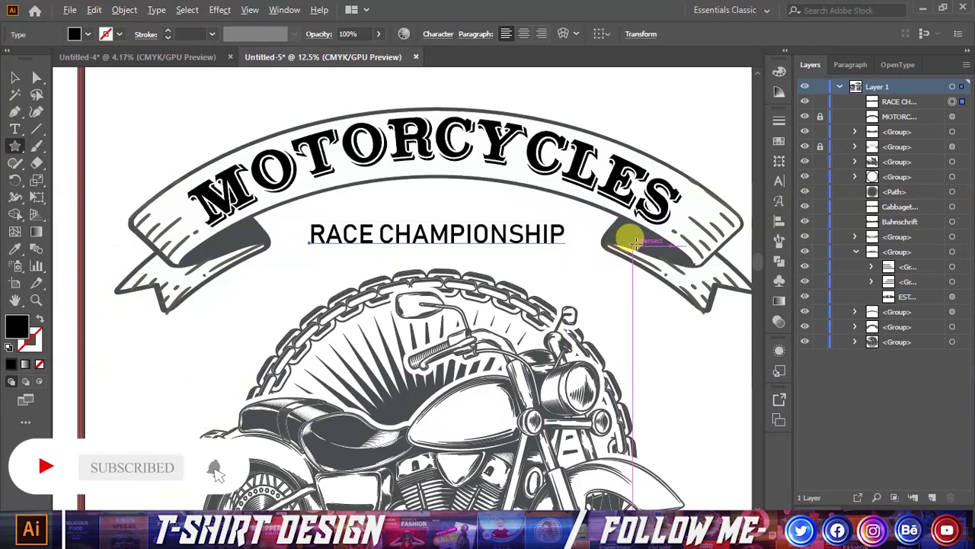
{"action": "scroll", "coordinate": [636, 243], "scroll_direction": "up", "scroll_amount": 2}
{"action": "left_click_drag", "start_coordinate": [516, 220], "coordinate": [525, 244]}
{"action": "left_click", "coordinate": [15, 77]}
{"action": "scroll", "coordinate": [612, 234], "scroll_direction": "up", "scroll_amount": 1}
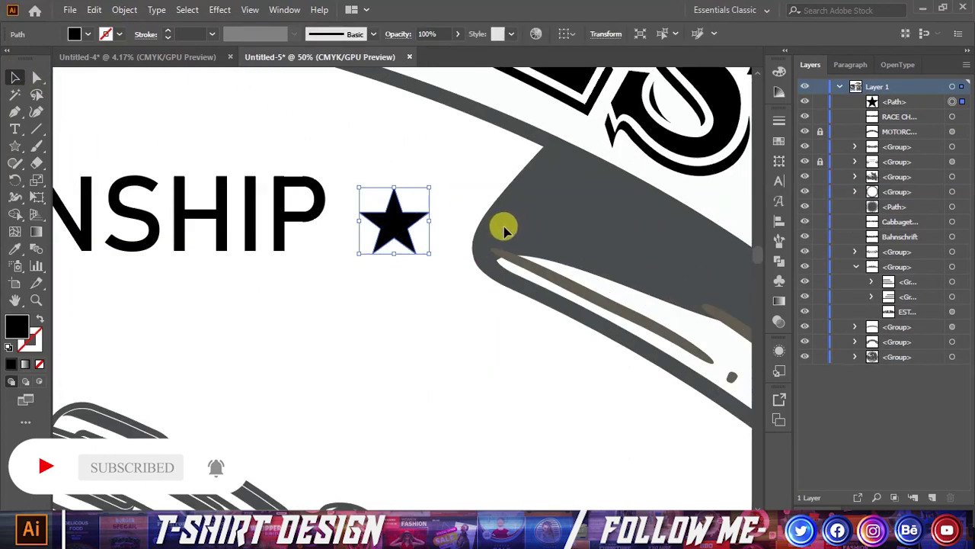
Give the star a dark grey fill.
{"action": "key", "text": "i"}
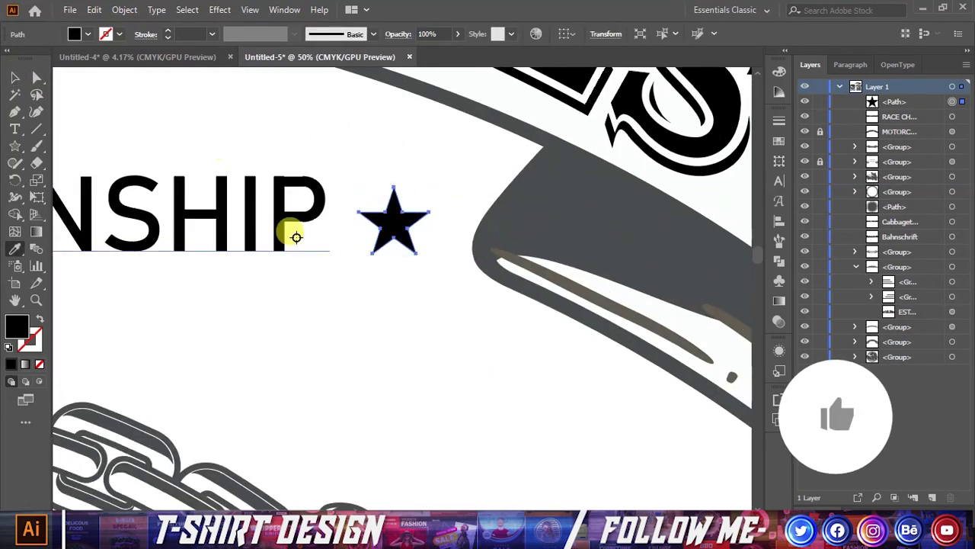
{"action": "left_click", "coordinate": [528, 260]}
{"action": "left_click", "coordinate": [90, 36]}
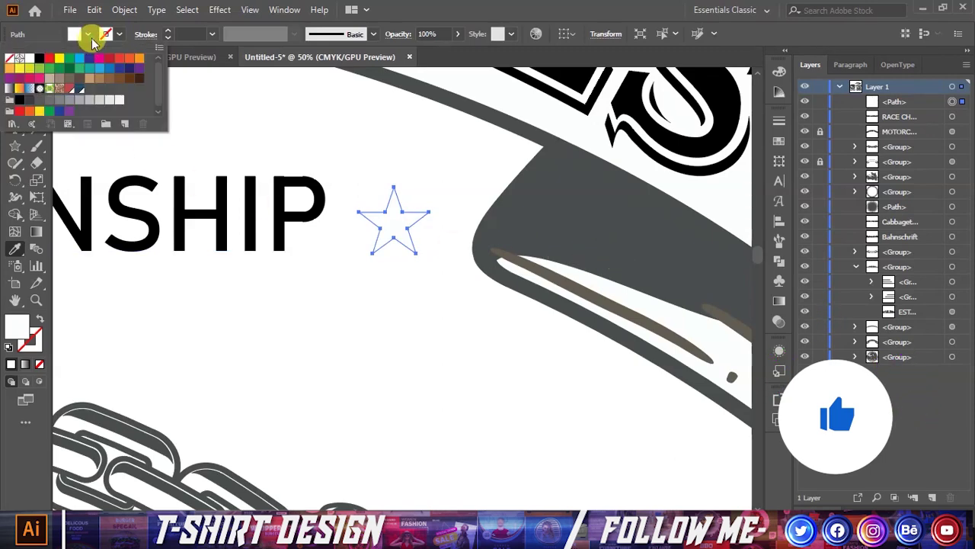
{"action": "left_click", "coordinate": [40, 101]}
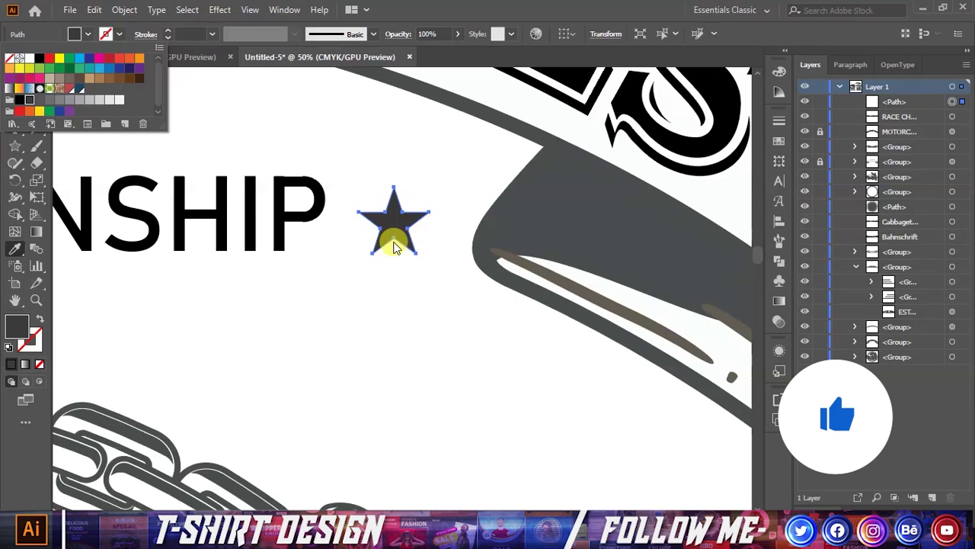
{"action": "key", "text": "ctrl+minus"}
{"action": "left_click", "coordinate": [13, 80]}
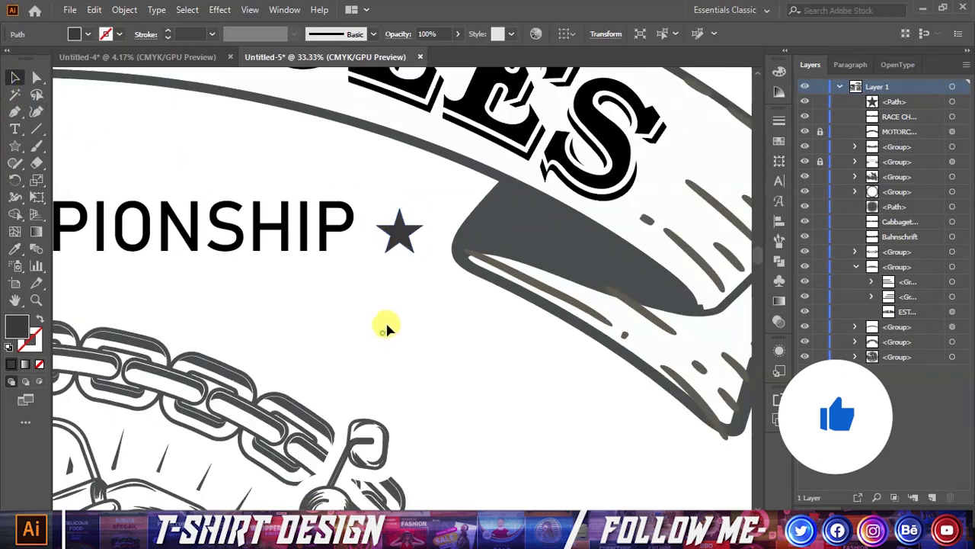
{"action": "left_click", "coordinate": [385, 329]}
{"action": "scroll", "coordinate": [410, 270], "scroll_direction": "up", "scroll_amount": 1}
Set the RACE CHAMPIONSHIP text fill to the same dark grey.
{"action": "left_click", "coordinate": [282, 204]}
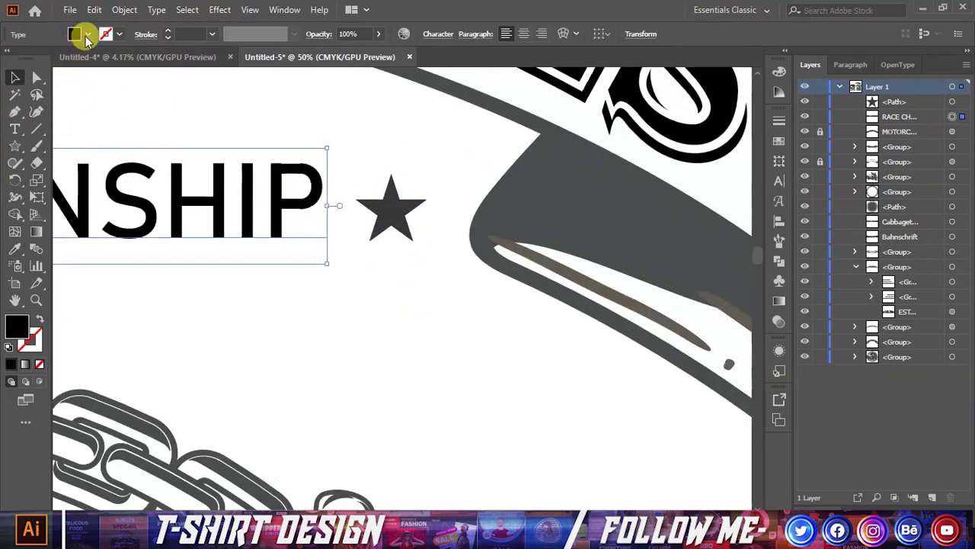
{"action": "left_click", "coordinate": [79, 33]}
{"action": "left_click", "coordinate": [33, 105]}
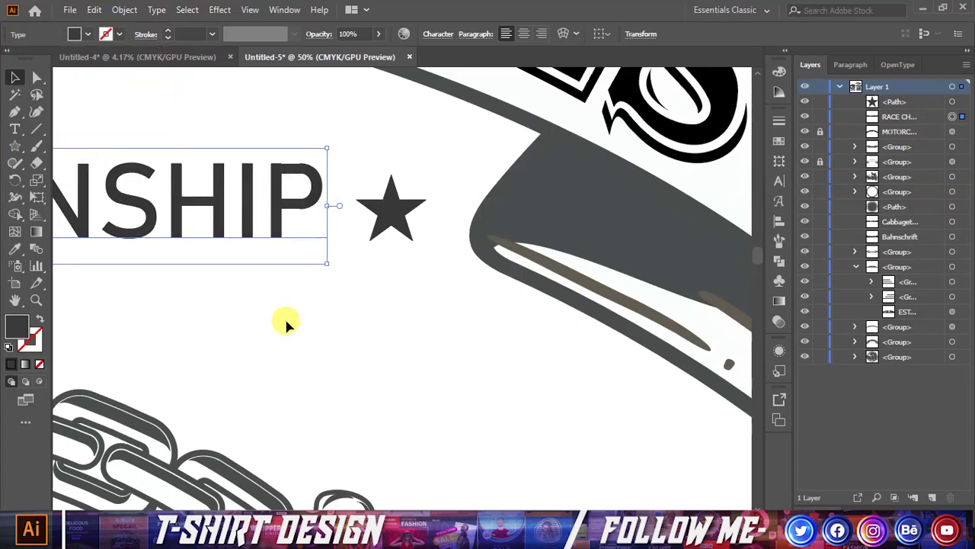
{"action": "left_click", "coordinate": [284, 317]}
{"action": "scroll", "coordinate": [434, 330], "scroll_direction": "down", "scroll_amount": 1}
{"action": "scroll", "coordinate": [362, 277], "scroll_direction": "up", "scroll_amount": 1}
{"action": "scroll", "coordinate": [414, 255], "scroll_direction": "up", "scroll_amount": 2}
Duplicate the star beside the original and shrink the left copy.
{"action": "left_click_drag", "start_coordinate": [419, 253], "coordinate": [363, 252]}
{"action": "left_click_drag", "start_coordinate": [457, 235], "coordinate": [512, 239]}
{"action": "left_click", "coordinate": [373, 235]}
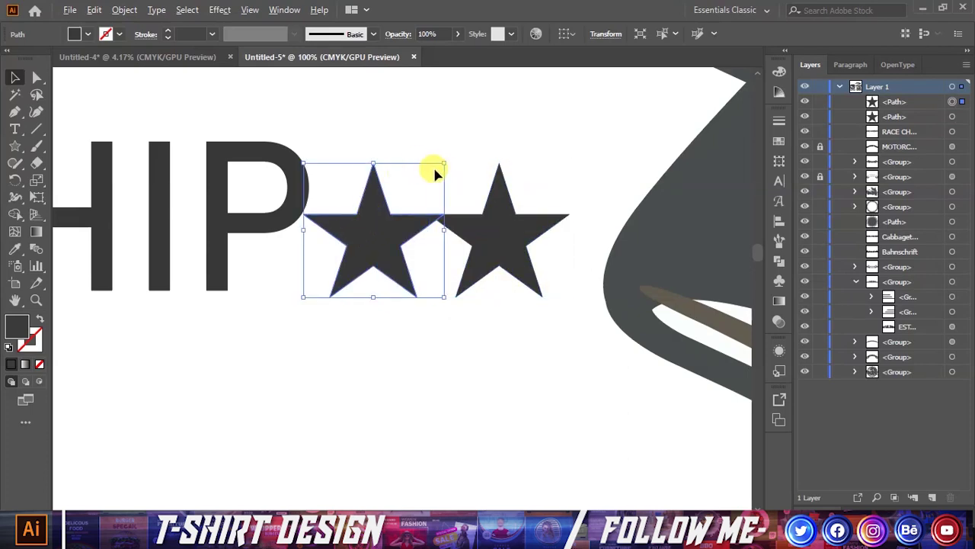
{"action": "left_click_drag", "start_coordinate": [440, 163], "coordinate": [384, 271]}
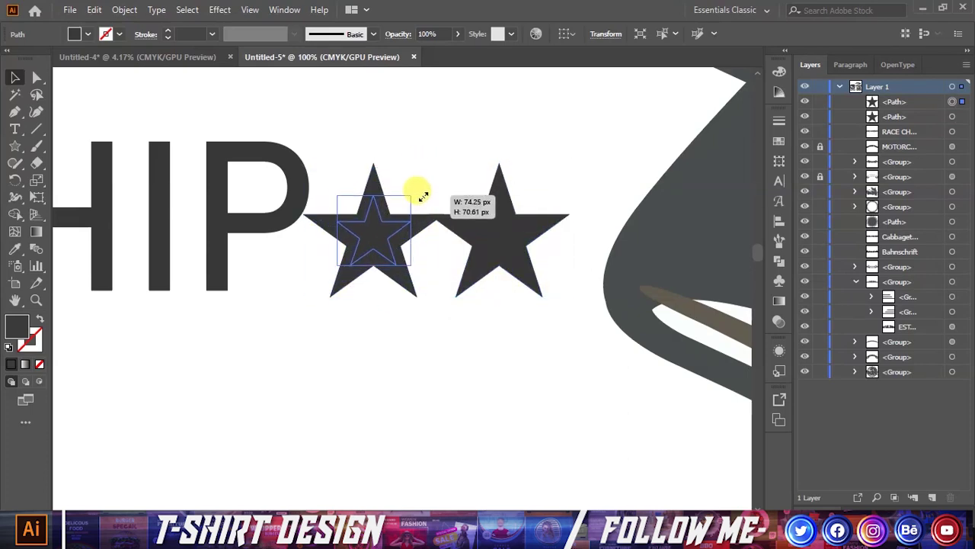
{"action": "left_click", "coordinate": [383, 271]}
{"action": "scroll", "coordinate": [407, 312], "scroll_direction": "down", "scroll_amount": 5}
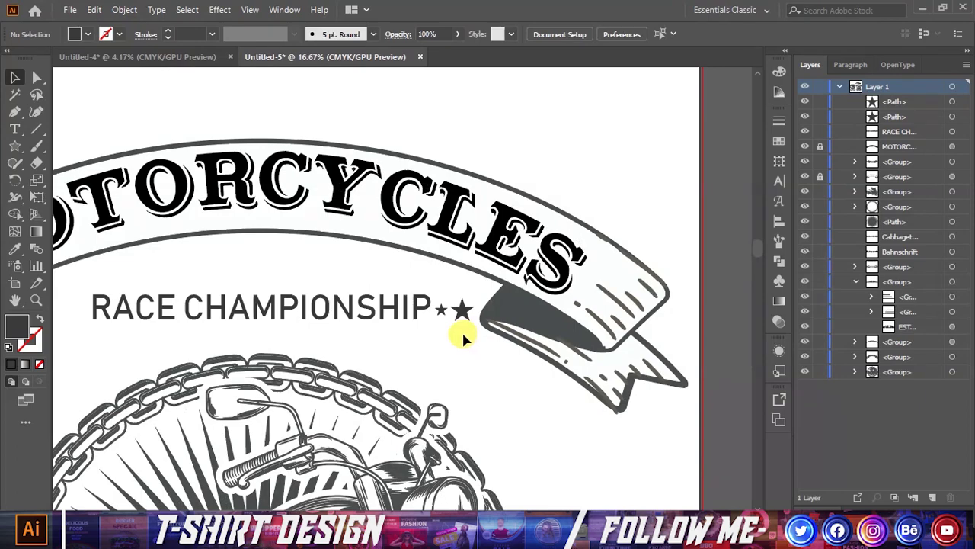
{"action": "scroll", "coordinate": [447, 308], "scroll_direction": "up", "scroll_amount": 1}
{"action": "scroll", "coordinate": [442, 312], "scroll_direction": "up", "scroll_amount": 3}
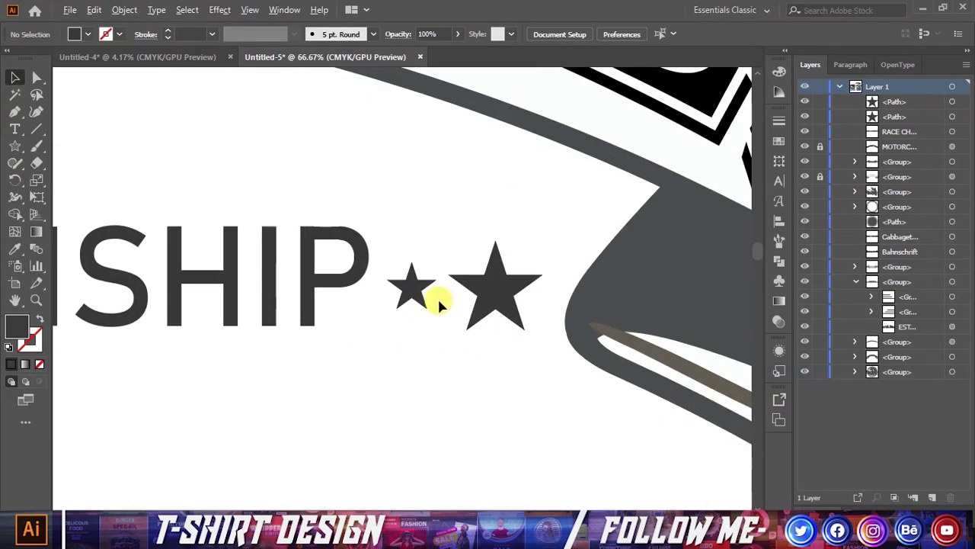
Enlarge the small star slightly, then group both stars together.
{"action": "left_click", "coordinate": [422, 297]}
{"action": "scroll", "coordinate": [440, 275], "scroll_direction": "up", "scroll_amount": 2}
{"action": "left_click_drag", "start_coordinate": [457, 222], "coordinate": [463, 218]}
{"action": "scroll", "coordinate": [518, 259], "scroll_direction": "down", "scroll_amount": 2}
{"action": "left_click", "coordinate": [522, 273], "text": "shift"}
{"action": "scroll", "coordinate": [522, 273], "scroll_direction": "down", "scroll_amount": 2}
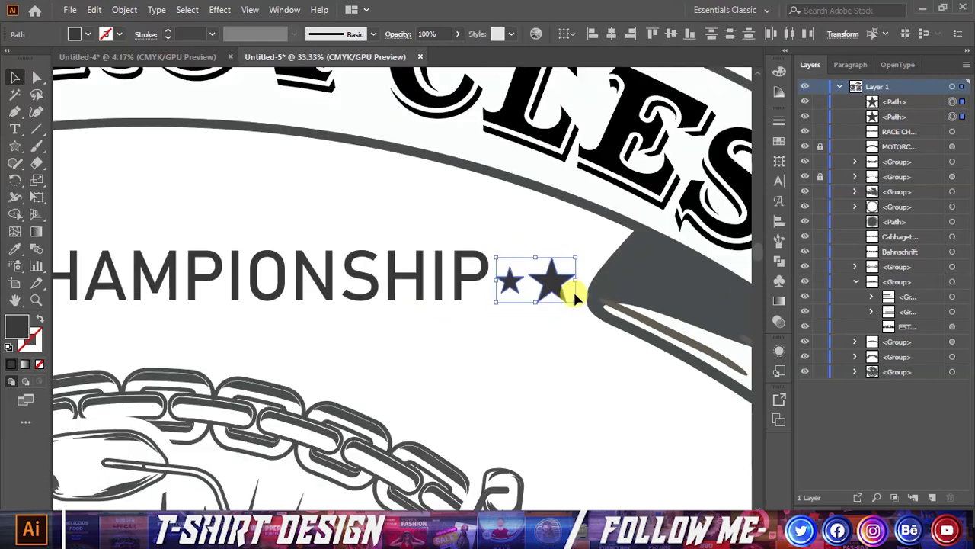
{"action": "scroll", "coordinate": [572, 289], "scroll_direction": "down", "scroll_amount": 1}
{"action": "scroll", "coordinate": [573, 288], "scroll_direction": "down", "scroll_amount": 1}
{"action": "right_click", "coordinate": [567, 293]}
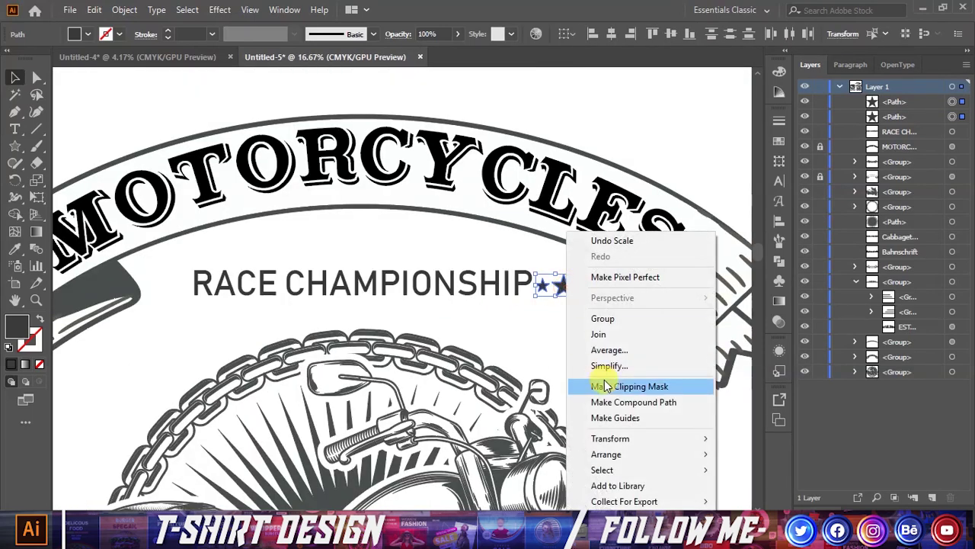
{"action": "left_click", "coordinate": [602, 320]}
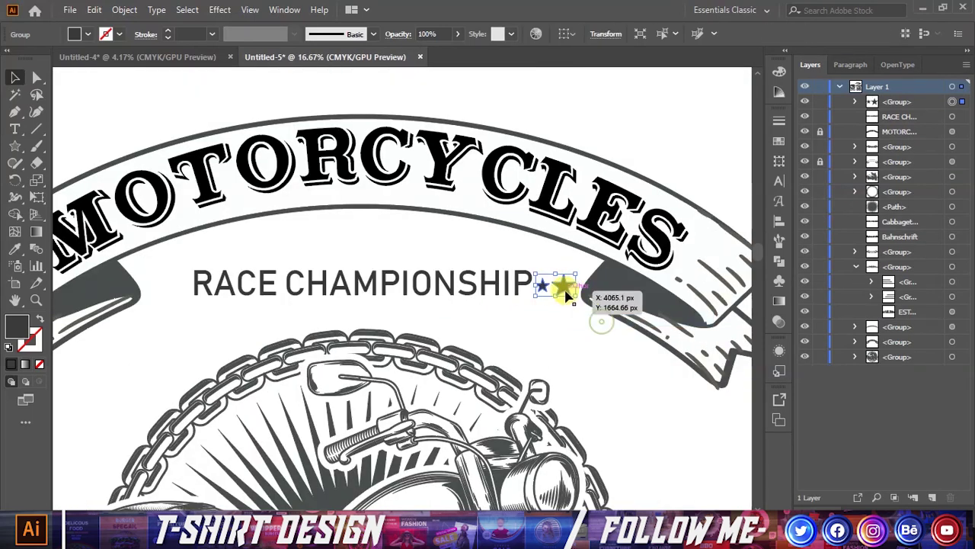
Make a vertically reflected copy of the star pair and move it left of RACE.
{"action": "right_click", "coordinate": [568, 290]}
{"action": "mouse_move", "coordinate": [607, 201]}
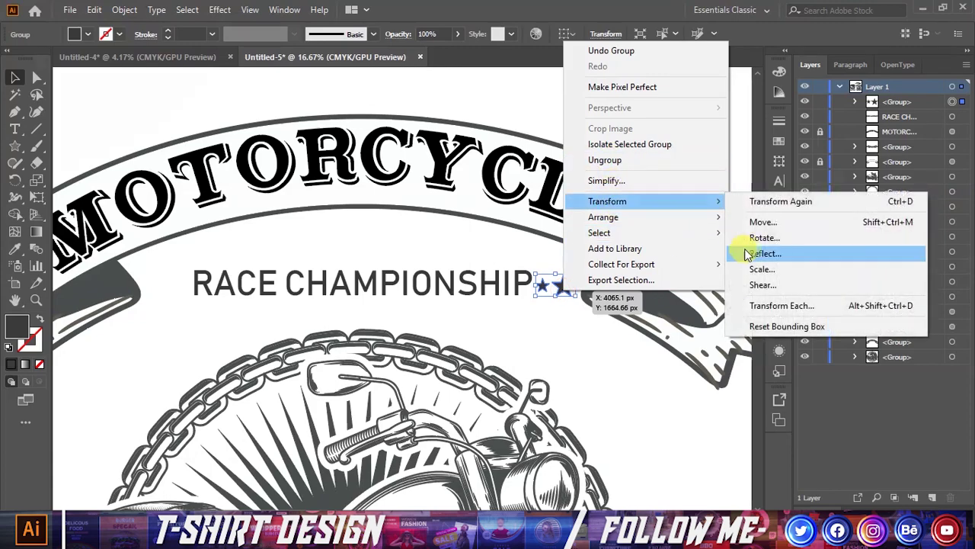
{"action": "left_click", "coordinate": [759, 253]}
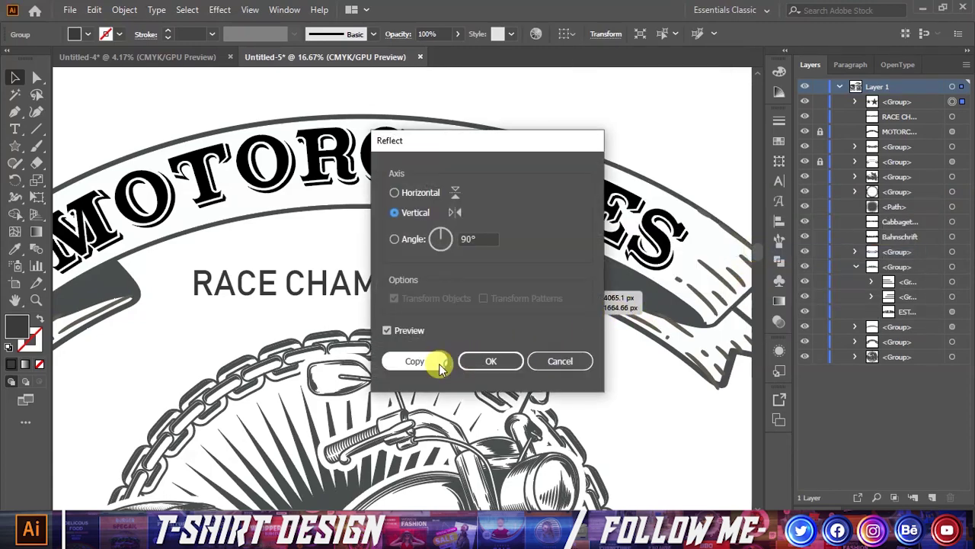
{"action": "left_click", "coordinate": [441, 366]}
{"action": "left_click_drag", "start_coordinate": [553, 292], "coordinate": [166, 285]}
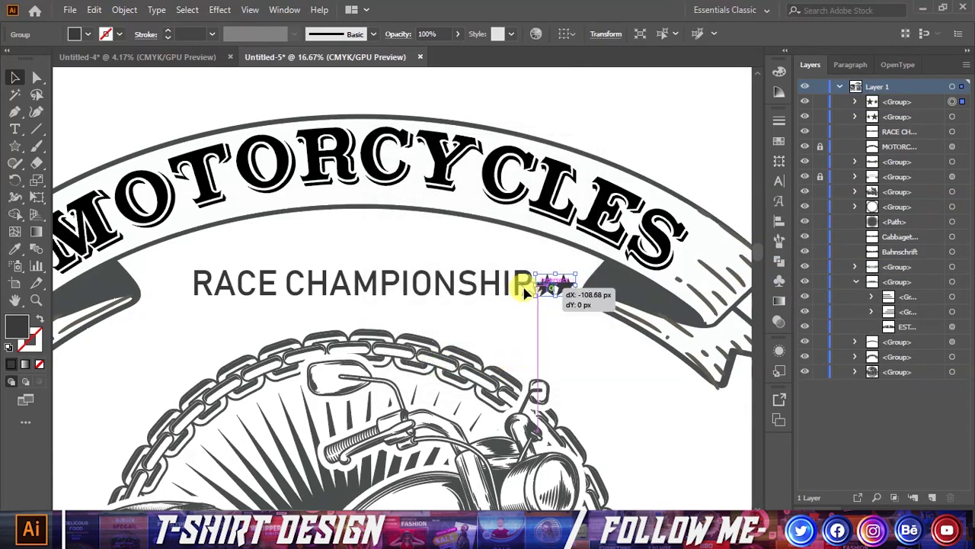
Vertically centre both star pairs with the title and narrow the line to fit the ribbon.
{"action": "left_click", "coordinate": [270, 282], "text": "shift"}
{"action": "left_click", "coordinate": [564, 285], "text": "shift"}
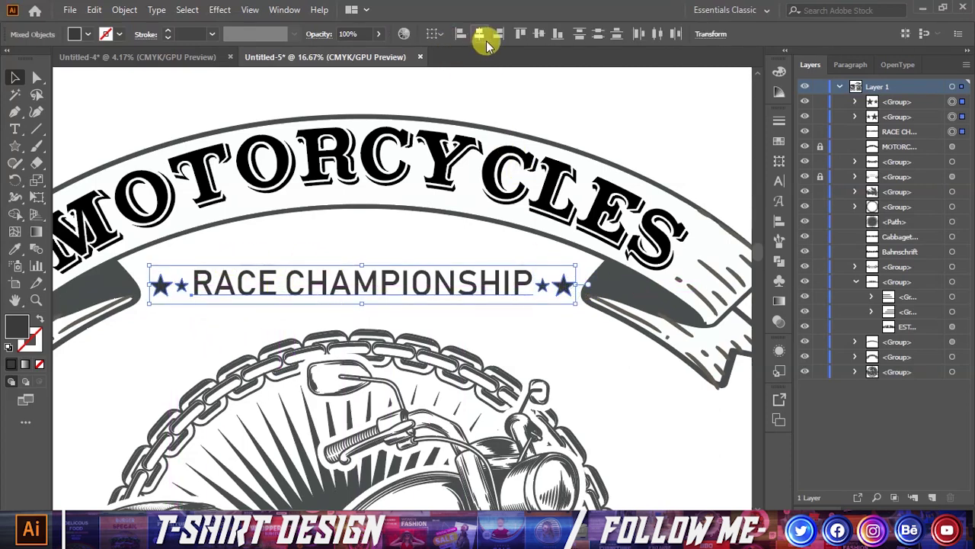
{"action": "left_click", "coordinate": [543, 35]}
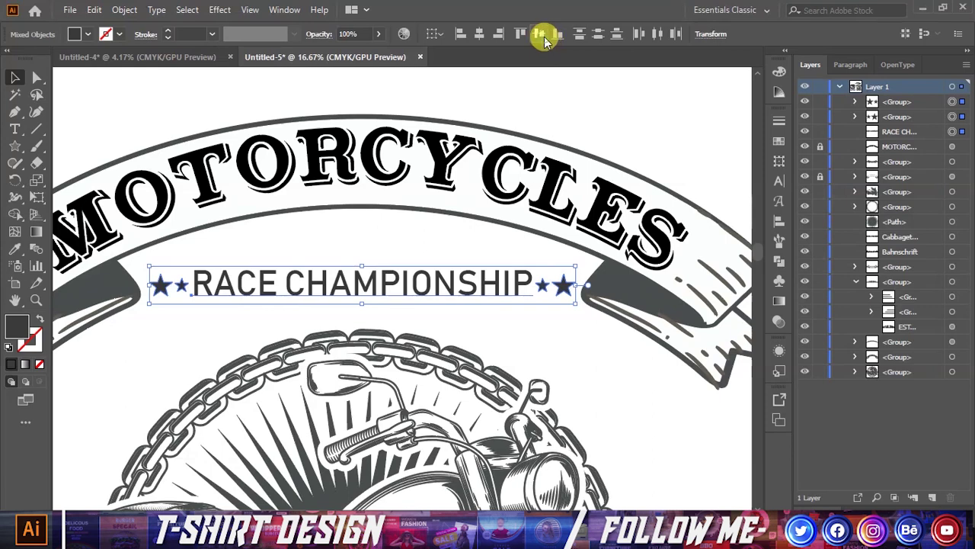
{"action": "left_click_drag", "start_coordinate": [576, 285], "coordinate": [573, 285]}
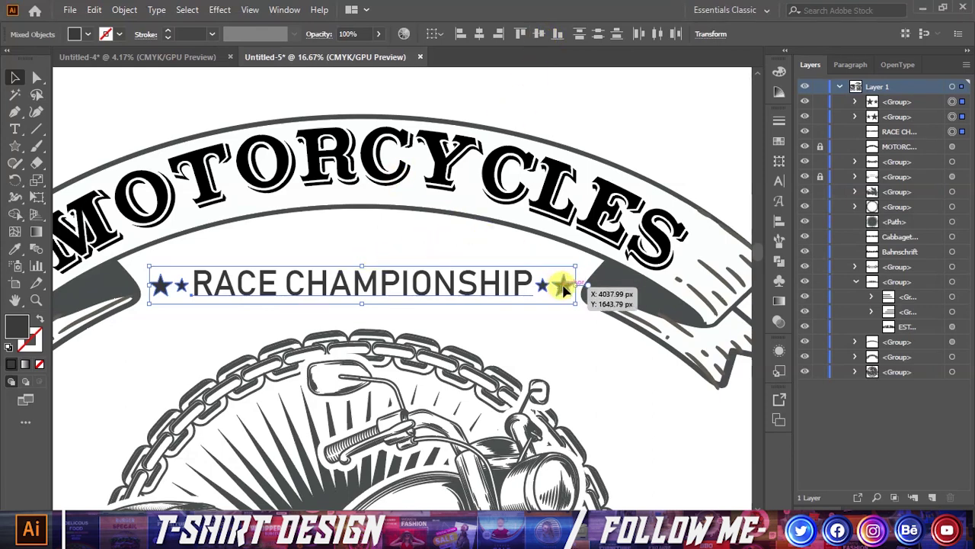
{"action": "scroll", "coordinate": [353, 290], "scroll_direction": "down", "scroll_amount": 1}
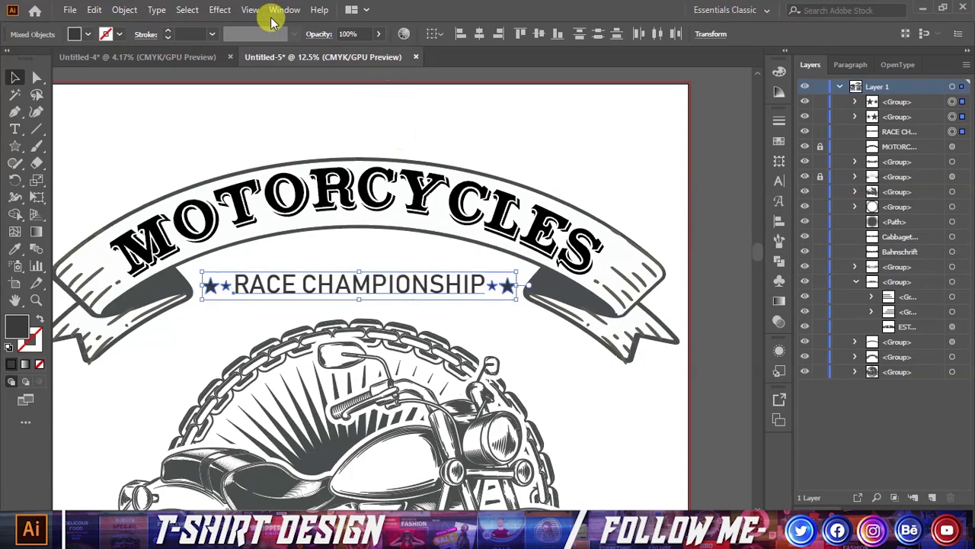
Give the RACE CHAMPIONSHIP line an Arc warp with 26% bend and reposition it.
{"action": "left_click", "coordinate": [227, 12]}
{"action": "mouse_move", "coordinate": [237, 195]}
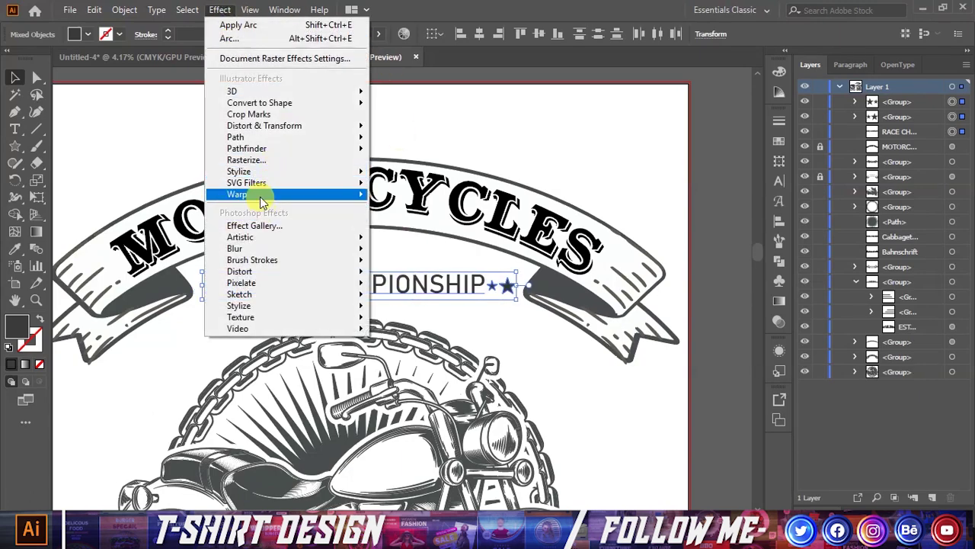
{"action": "left_click", "coordinate": [409, 200]}
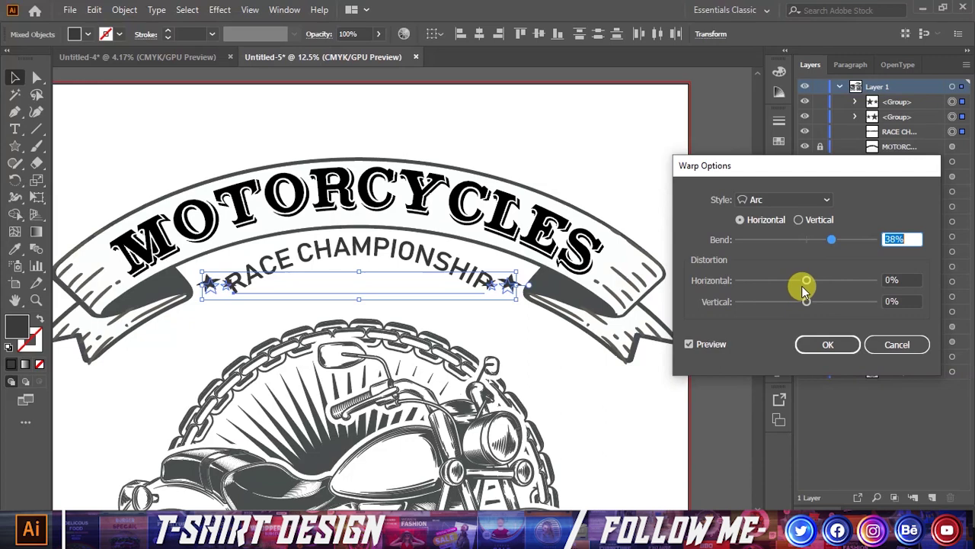
{"action": "mouse_move", "coordinate": [831, 239]}
{"action": "left_mouse_down"}
{"action": "mouse_move", "coordinate": [814, 242]}
{"action": "mouse_move", "coordinate": [822, 241]}
{"action": "left_mouse_up"}
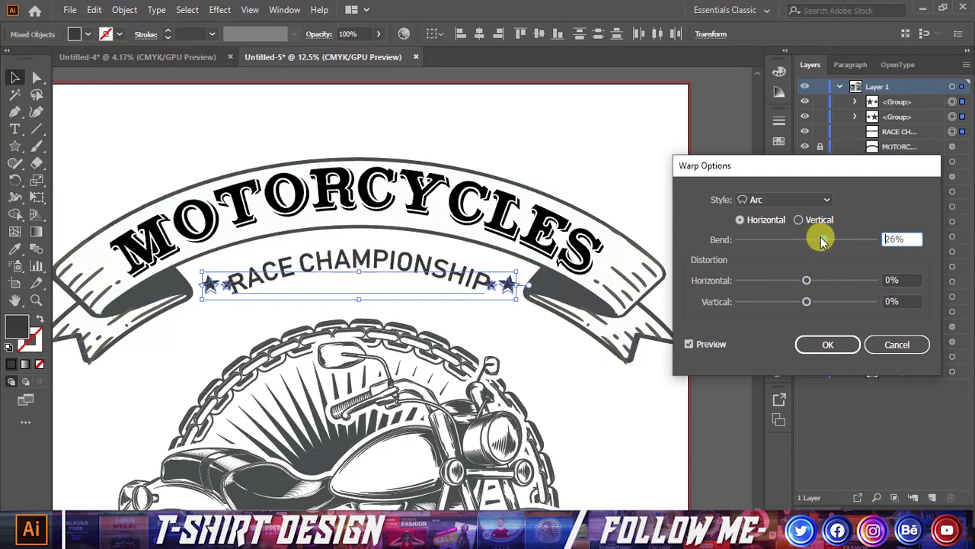
{"action": "left_click", "coordinate": [828, 345]}
{"action": "scroll", "coordinate": [550, 360], "scroll_direction": "down", "scroll_amount": 1}
{"action": "scroll", "coordinate": [558, 364], "scroll_direction": "down", "scroll_amount": 2}
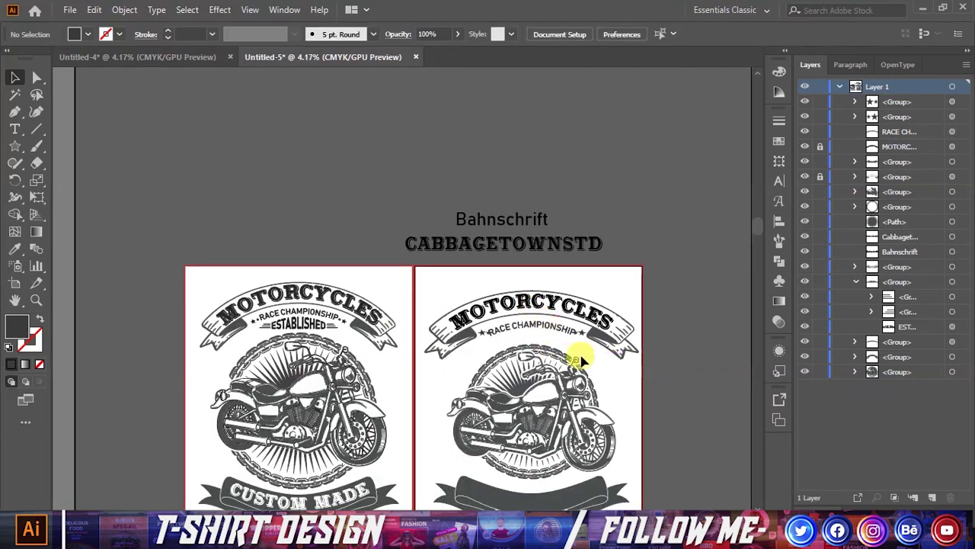
{"action": "scroll", "coordinate": [617, 375], "scroll_direction": "up", "scroll_amount": 2}
{"action": "scroll", "coordinate": [588, 356], "scroll_direction": "up", "scroll_amount": 1}
{"action": "left_click_drag", "start_coordinate": [562, 238], "coordinate": [541, 314]}
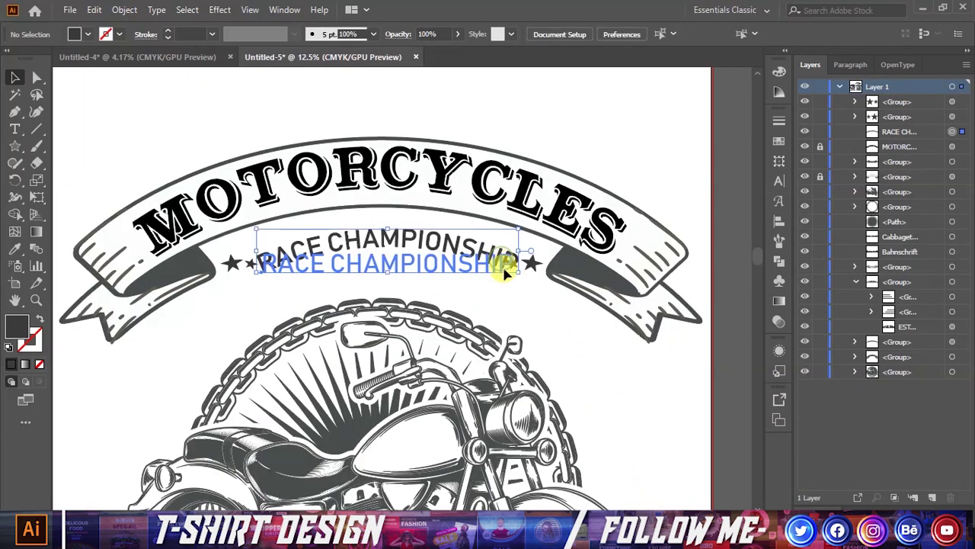
{"action": "key", "text": "ctrl+z"}
{"action": "key", "text": "ctrl+z"}
{"action": "key", "text": "ctrl+z"}
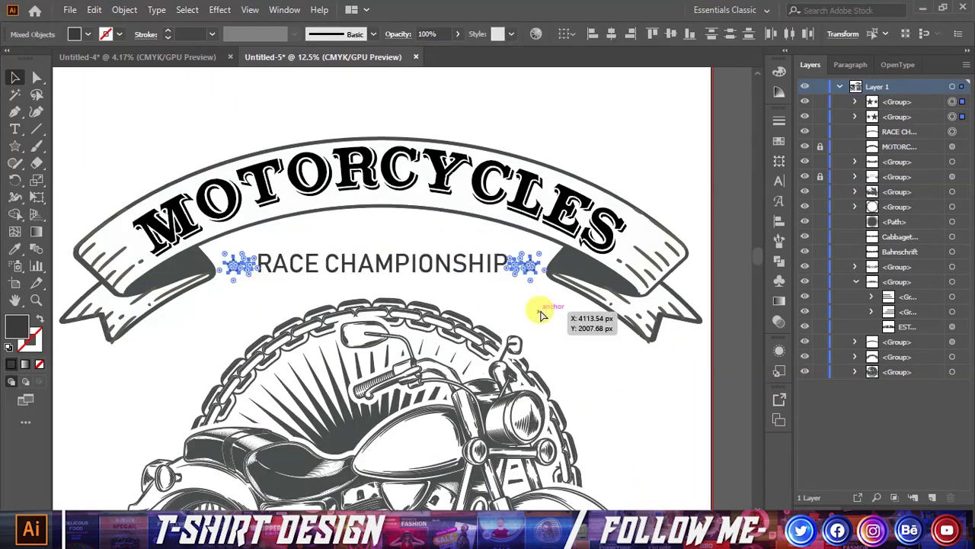
{"action": "key", "text": "ctrl+z"}
{"action": "left_click", "coordinate": [381, 288]}
{"action": "left_click", "coordinate": [237, 263]}
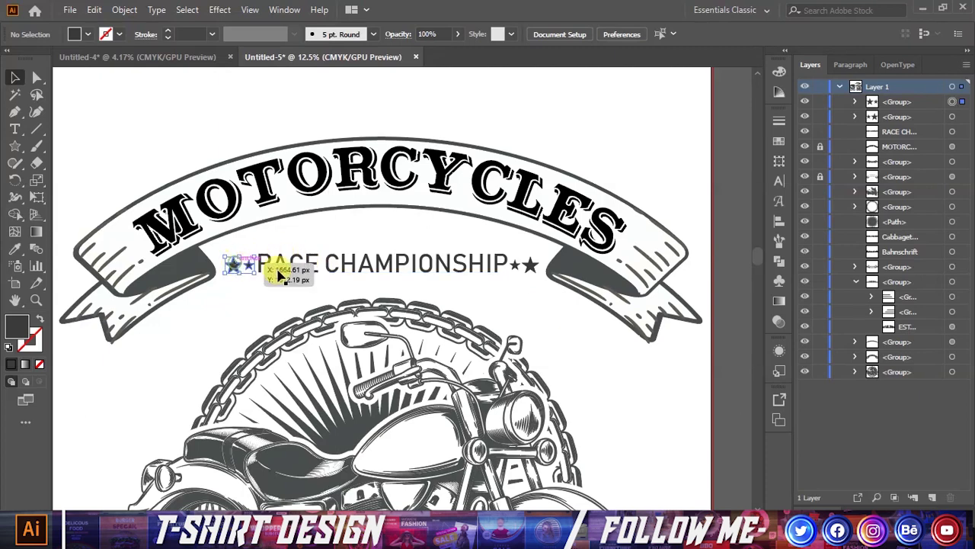
{"action": "left_click", "coordinate": [526, 265], "text": "shift"}
{"action": "left_click", "coordinate": [406, 261], "text": "shift"}
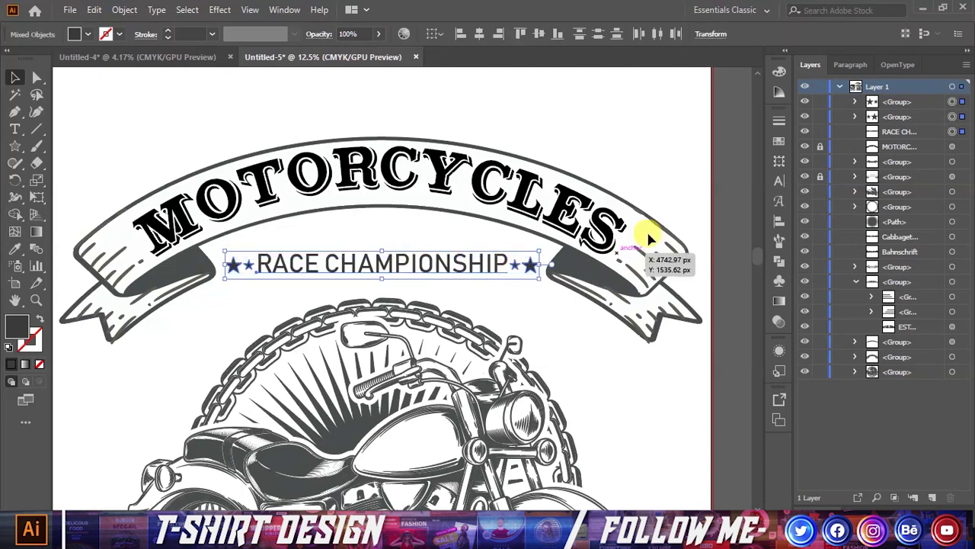
{"action": "left_click", "coordinate": [220, 10]}
{"action": "mouse_move", "coordinate": [237, 195]}
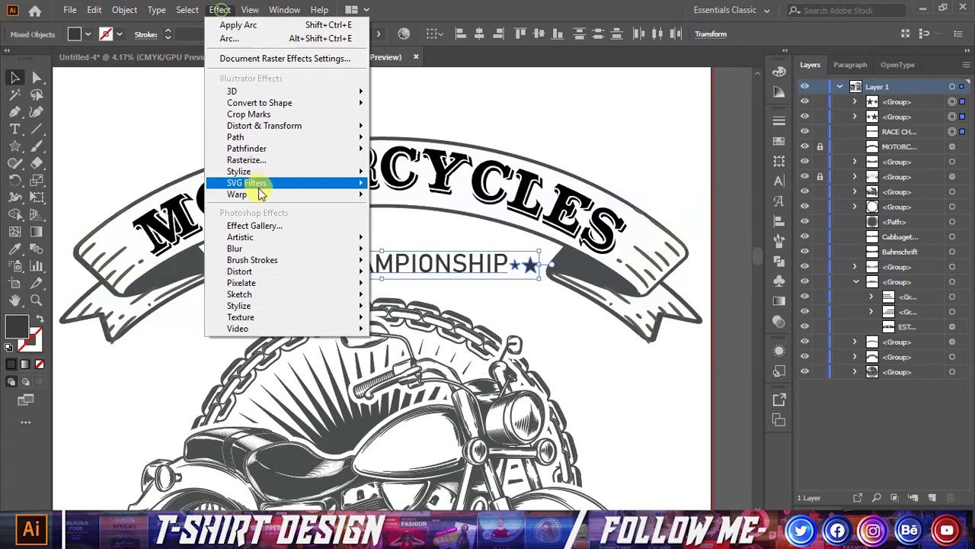
{"action": "left_click", "coordinate": [400, 197]}
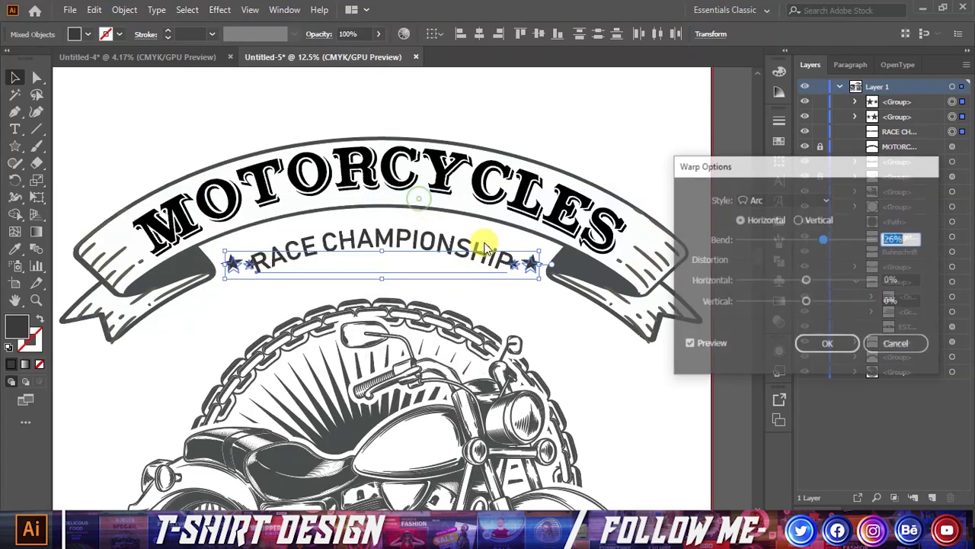
{"action": "left_click", "coordinate": [877, 344]}
{"action": "left_click", "coordinate": [610, 339]}
{"action": "scroll", "coordinate": [461, 305], "scroll_direction": "down", "scroll_amount": 1}
{"action": "scroll", "coordinate": [465, 301], "scroll_direction": "down", "scroll_amount": 1}
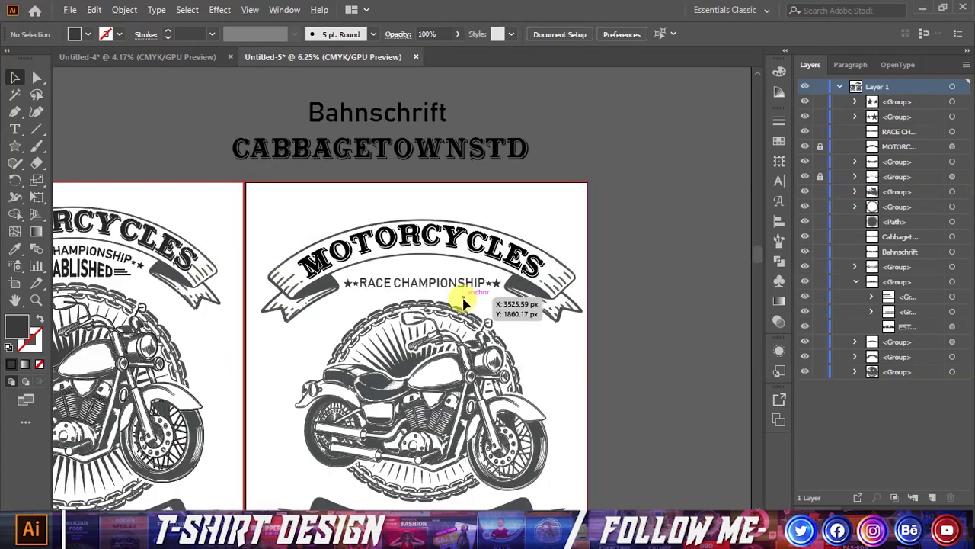
{"action": "scroll", "coordinate": [487, 298], "scroll_direction": "up", "scroll_amount": 2}
{"action": "scroll", "coordinate": [487, 292], "scroll_direction": "up", "scroll_amount": 1}
{"action": "scroll", "coordinate": [488, 298], "scroll_direction": "down", "scroll_amount": 2}
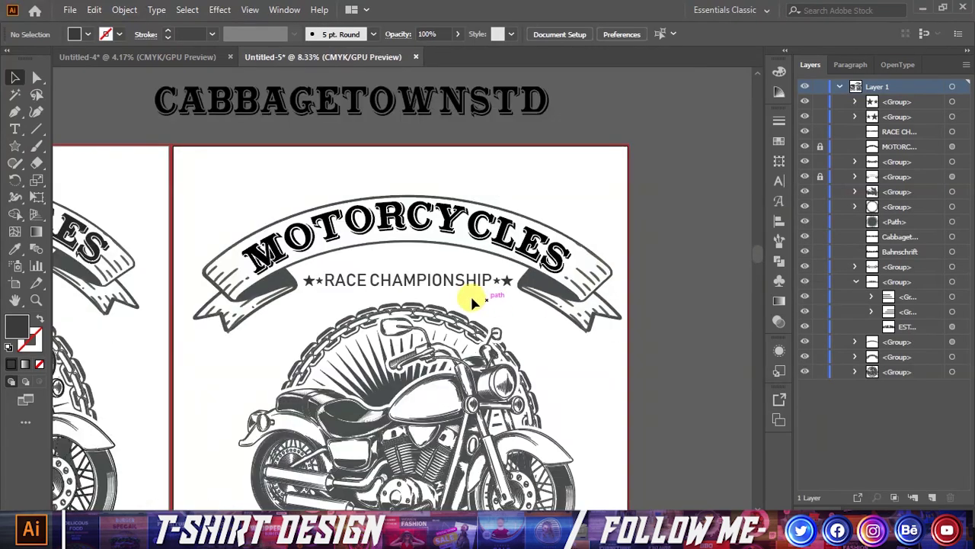
{"action": "key", "text": "ctrl+minus"}
{"action": "scroll", "coordinate": [95, 304], "scroll_direction": "up", "scroll_amount": 1}
{"action": "scroll", "coordinate": [109, 257], "scroll_direction": "up", "scroll_amount": 1}
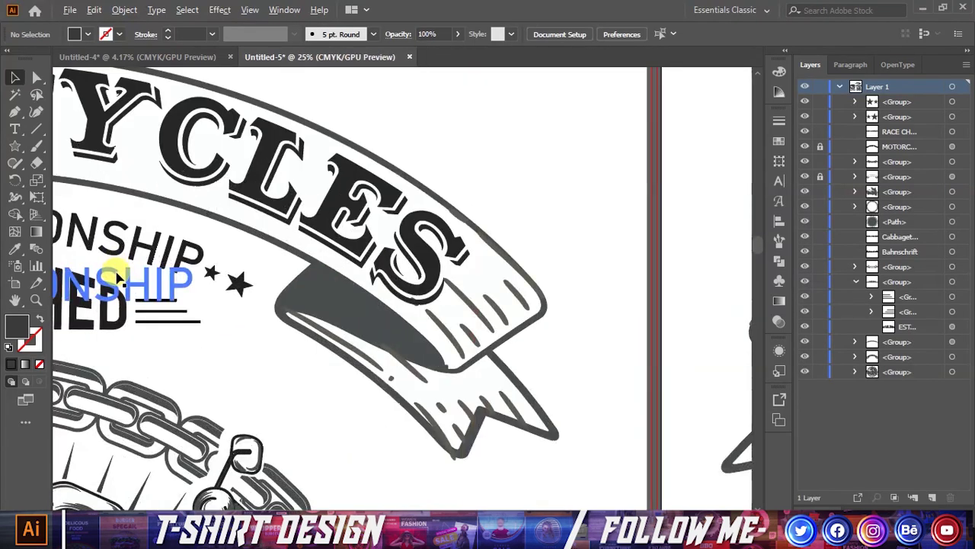
{"action": "scroll", "coordinate": [61, 272], "scroll_direction": "down", "scroll_amount": 2}
{"action": "scroll", "coordinate": [479, 322], "scroll_direction": "up", "scroll_amount": 2}
{"action": "left_click", "coordinate": [462, 259]}
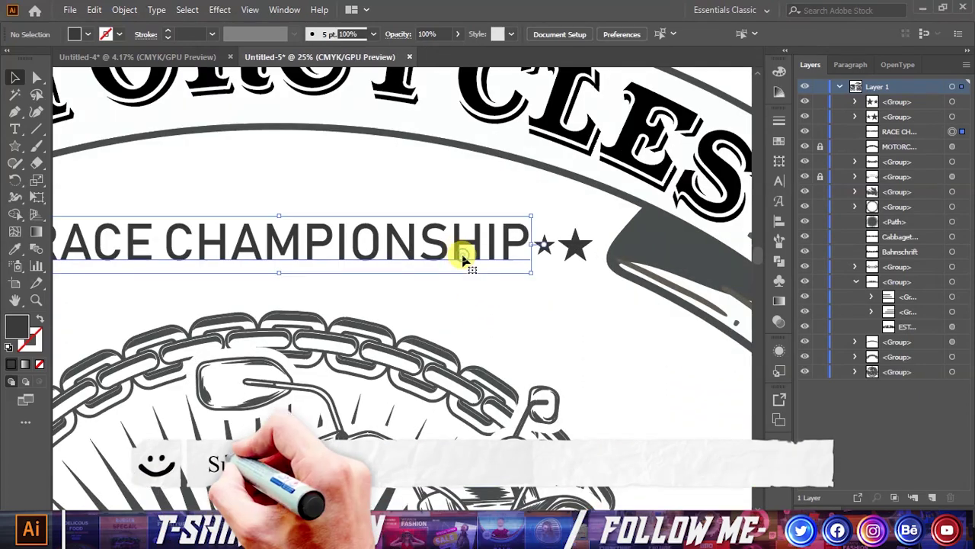
Apply an Arc warp with 26% bend to the RACE CHAMPIONSHIP text alone.
{"action": "right_click", "coordinate": [462, 255]}
{"action": "scroll", "coordinate": [427, 251], "scroll_direction": "down", "scroll_amount": 1}
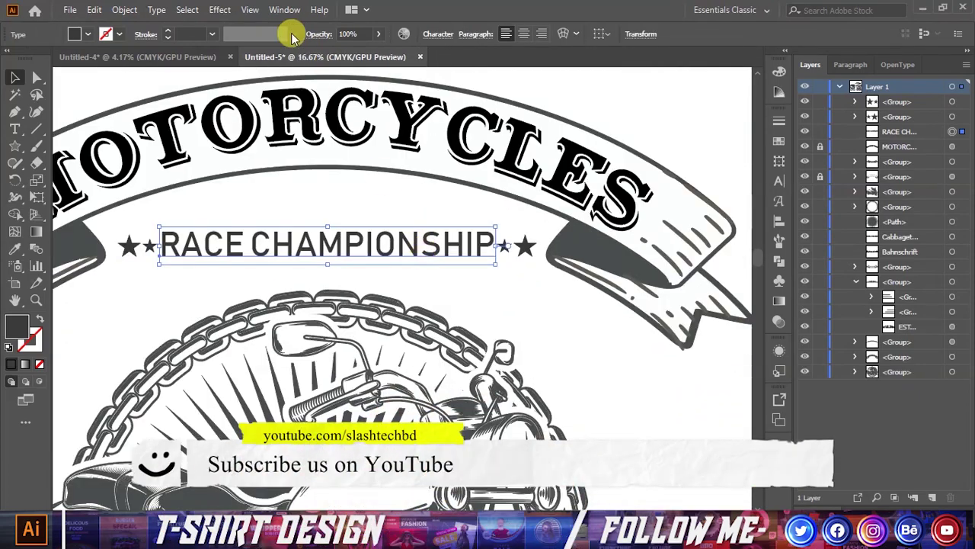
{"action": "left_click", "coordinate": [219, 10]}
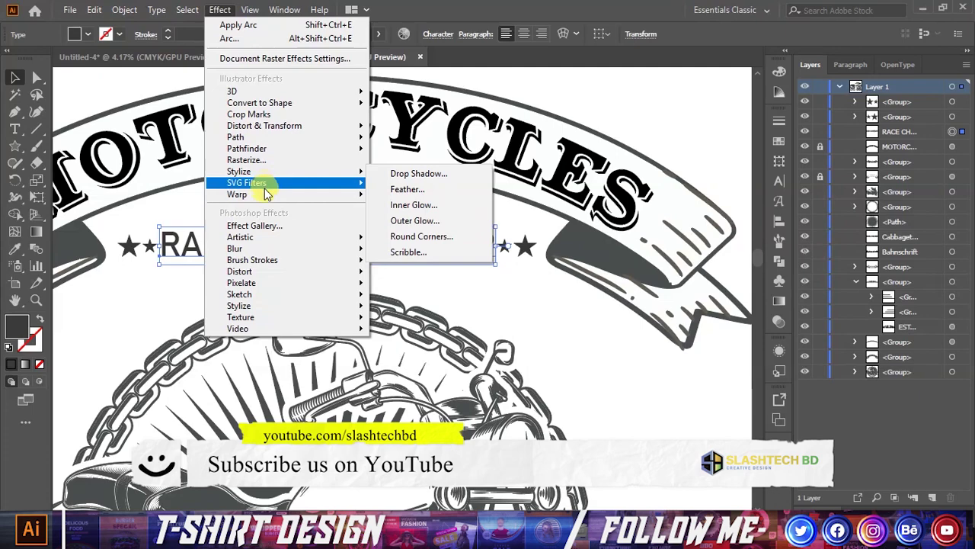
{"action": "mouse_move", "coordinate": [237, 194]}
{"action": "left_click", "coordinate": [396, 197]}
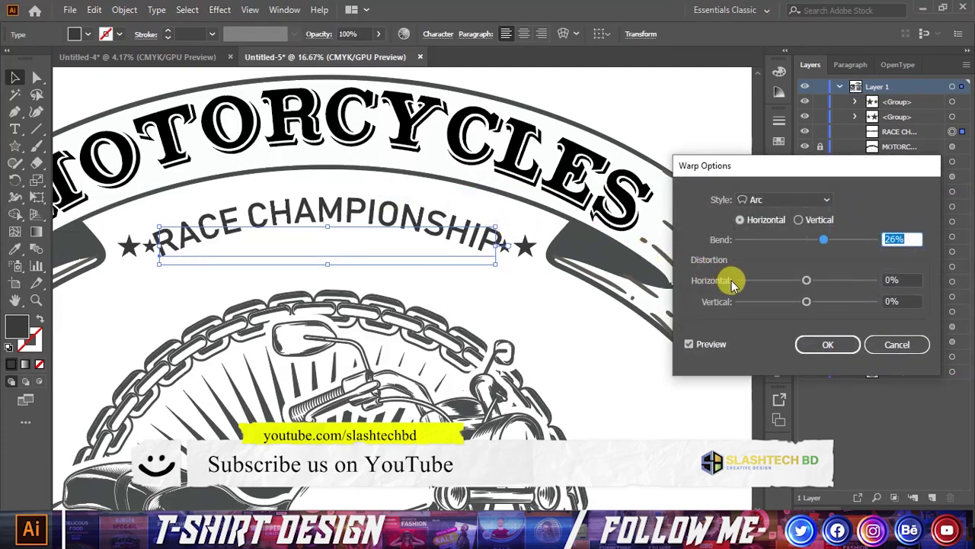
{"action": "left_click", "coordinate": [823, 344]}
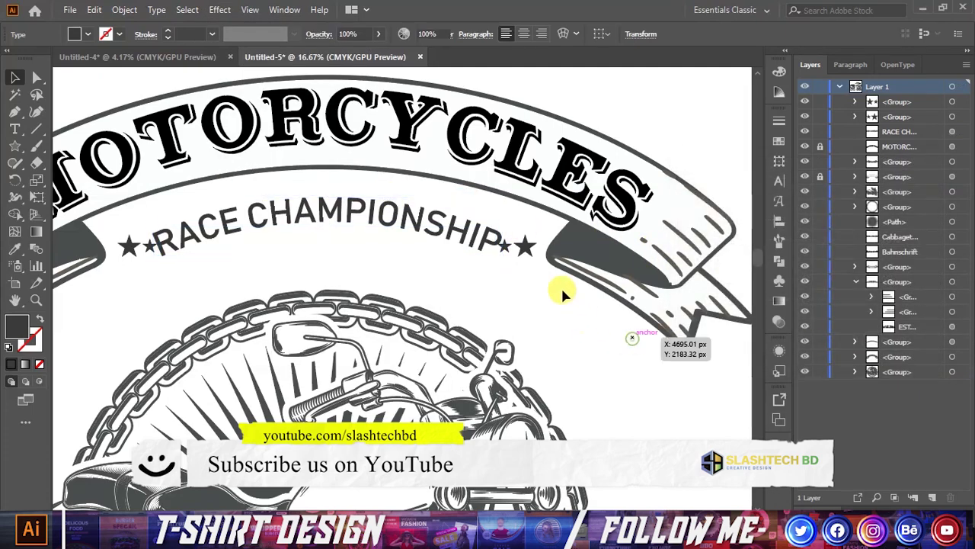
Rotate the right pair of stars clockwise to follow the text's arc.
{"action": "left_click", "coordinate": [560, 286]}
{"action": "left_click", "coordinate": [529, 247]}
{"action": "scroll", "coordinate": [537, 243], "scroll_direction": "up", "scroll_amount": 2}
{"action": "left_click_drag", "start_coordinate": [543, 200], "coordinate": [551, 212]}
{"action": "left_click_drag", "start_coordinate": [517, 241], "coordinate": [522, 246]}
{"action": "mouse_move", "coordinate": [544, 208]}
{"action": "left_mouse_down"}
{"action": "mouse_move", "coordinate": [555, 221]}
{"action": "mouse_move", "coordinate": [525, 247]}
{"action": "left_mouse_up"}
Rotate the left stars to match the arc and move them down beside RACE.
{"action": "left_click", "coordinate": [508, 279]}
{"action": "scroll", "coordinate": [556, 303], "scroll_direction": "down", "scroll_amount": 2}
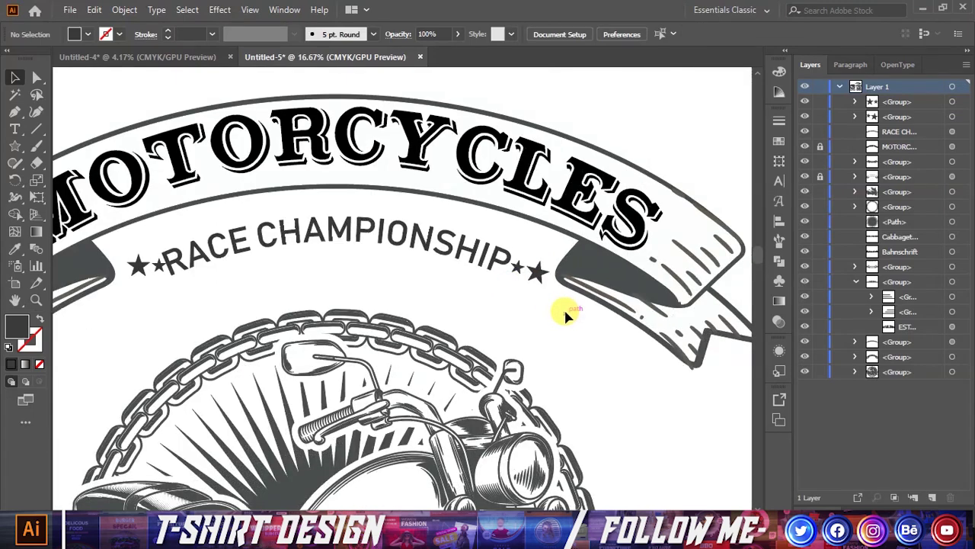
{"action": "scroll", "coordinate": [105, 247], "scroll_direction": "up", "scroll_amount": 3}
{"action": "left_click", "coordinate": [184, 314]}
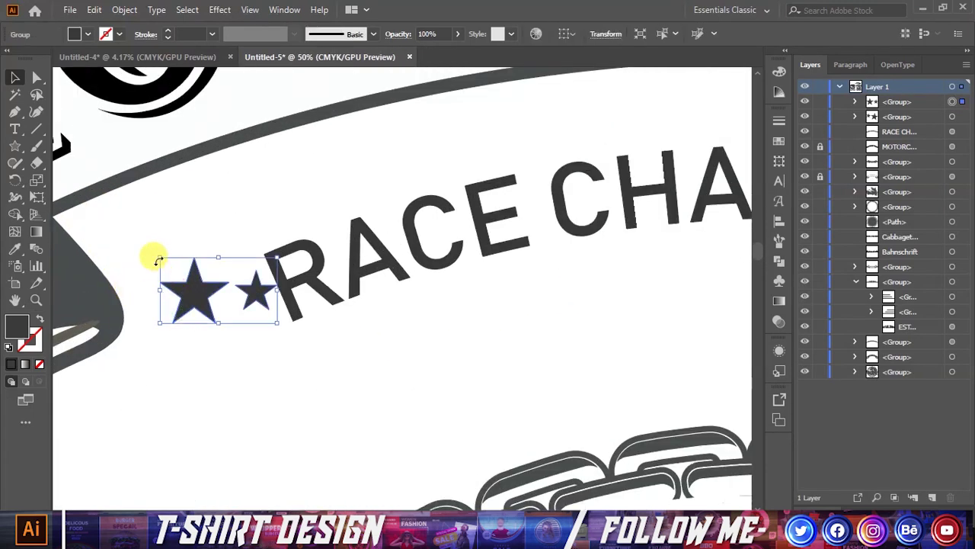
{"action": "left_click_drag", "start_coordinate": [156, 252], "coordinate": [147, 284]}
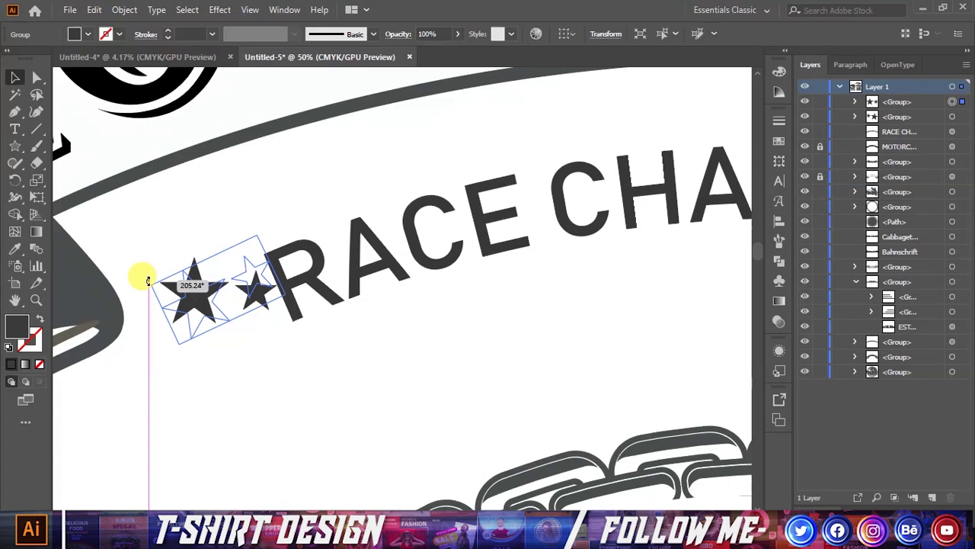
{"action": "left_click_drag", "start_coordinate": [194, 288], "coordinate": [210, 350]}
{"action": "left_click", "coordinate": [165, 361]}
Move the arched RACE CHAMPIONSHIP text lower under the ribbon.
{"action": "scroll", "coordinate": [169, 361], "scroll_direction": "down", "scroll_amount": 2}
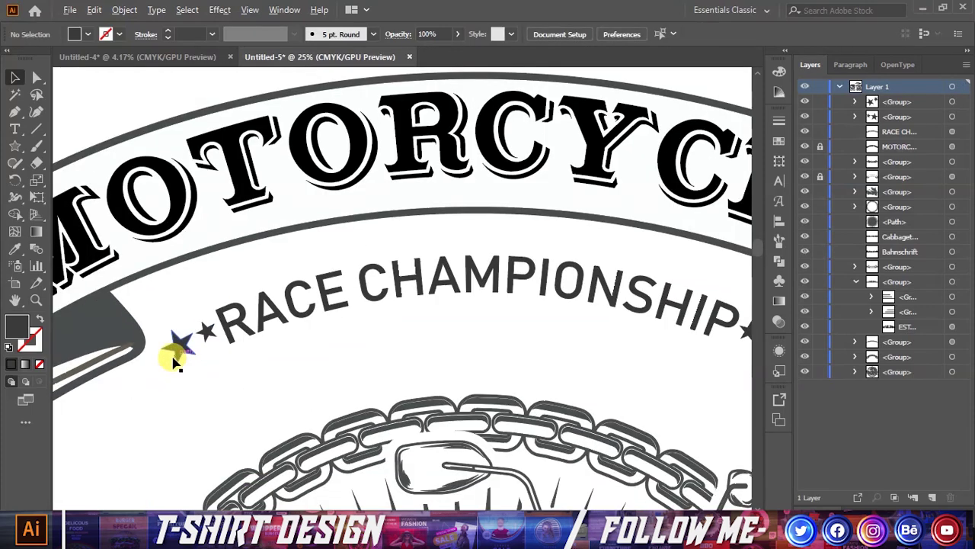
{"action": "scroll", "coordinate": [174, 358], "scroll_direction": "down", "scroll_amount": 2}
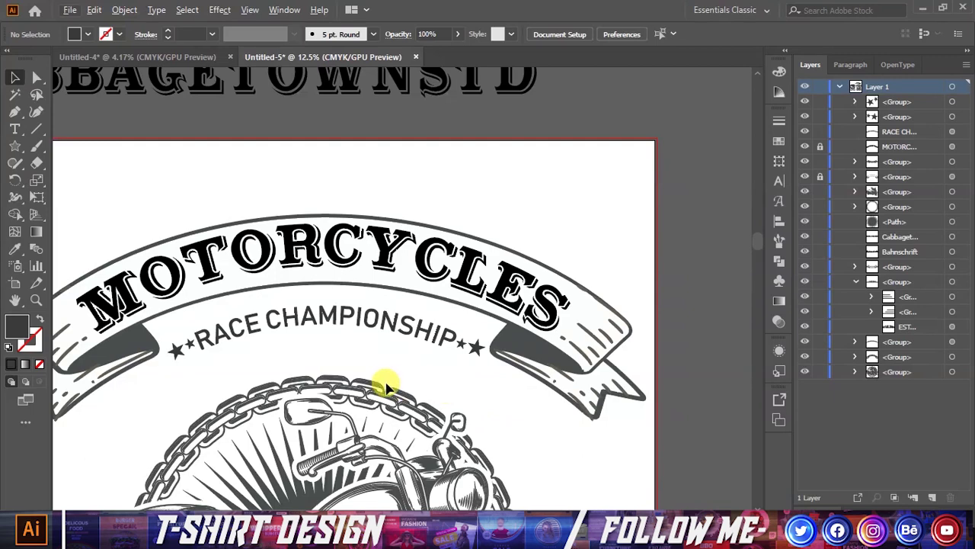
{"action": "scroll", "coordinate": [337, 356], "scroll_direction": "up", "scroll_amount": 1}
{"action": "left_click_drag", "start_coordinate": [503, 337], "coordinate": [387, 352]}
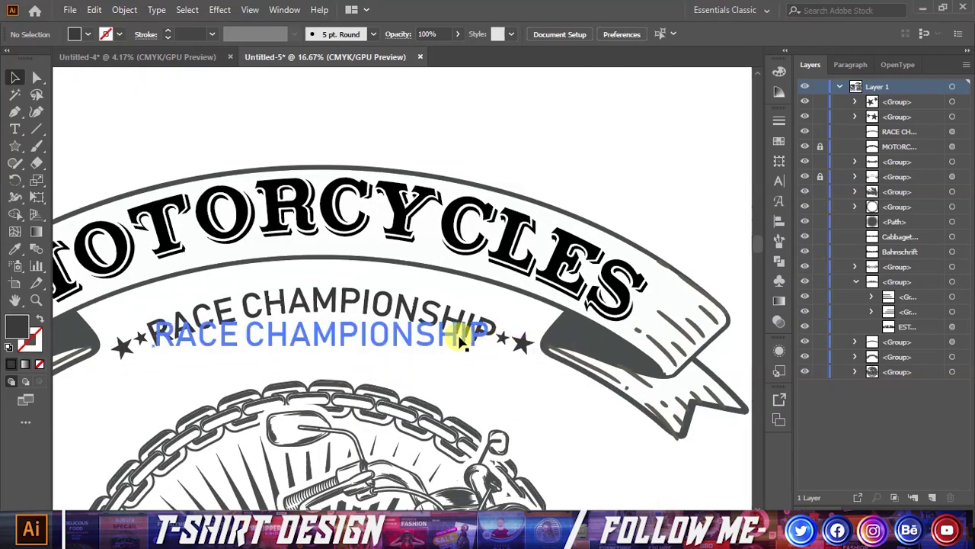
{"action": "scroll", "coordinate": [457, 351], "scroll_direction": "up", "scroll_amount": 1}
{"action": "scroll", "coordinate": [414, 283], "scroll_direction": "up", "scroll_amount": 1}
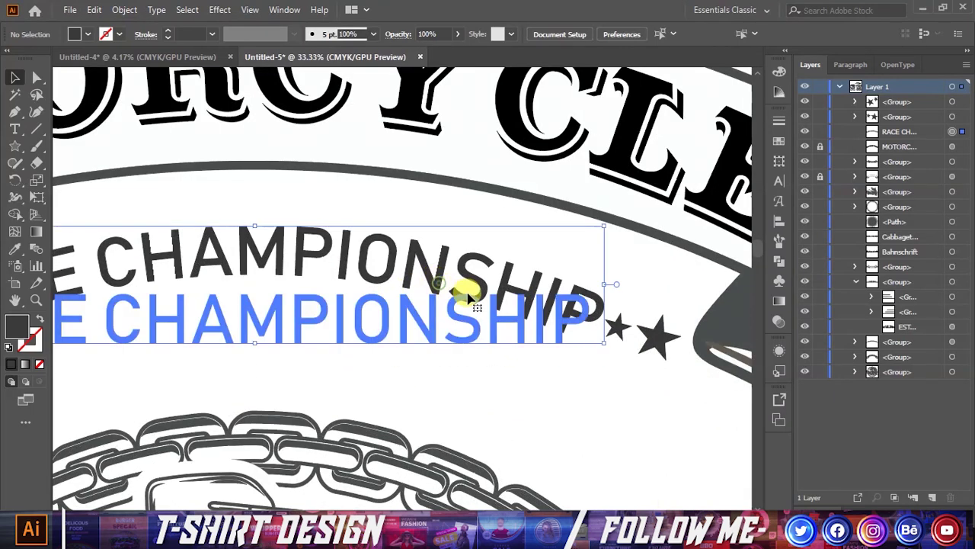
{"action": "left_click_drag", "start_coordinate": [387, 352], "coordinate": [449, 284]}
{"action": "left_click_drag", "start_coordinate": [604, 288], "coordinate": [606, 326]}
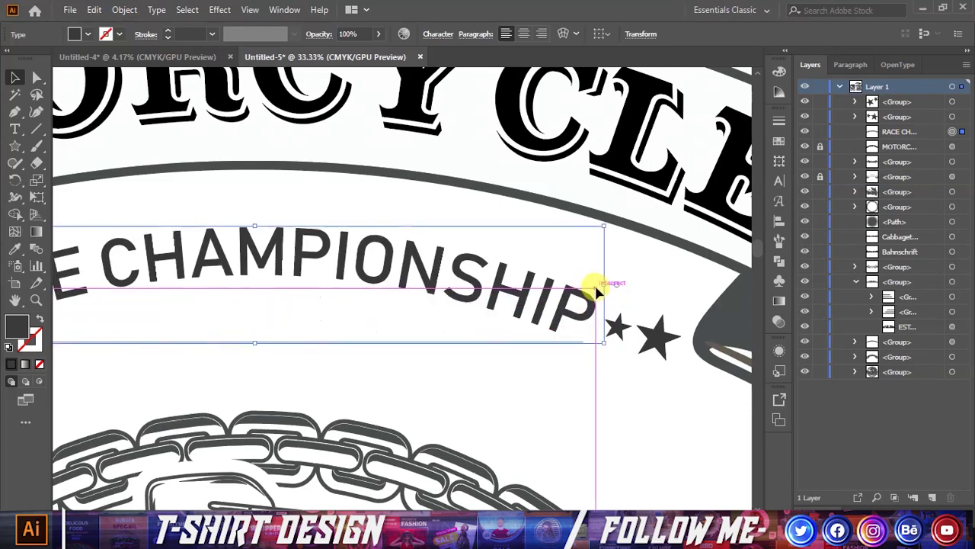
{"action": "scroll", "coordinate": [546, 360], "scroll_direction": "down", "scroll_amount": 1}
{"action": "left_click", "coordinate": [538, 386]}
Adjust the left stars beside RACE and select the title with its stars.
{"action": "scroll", "coordinate": [536, 384], "scroll_direction": "down", "scroll_amount": 1}
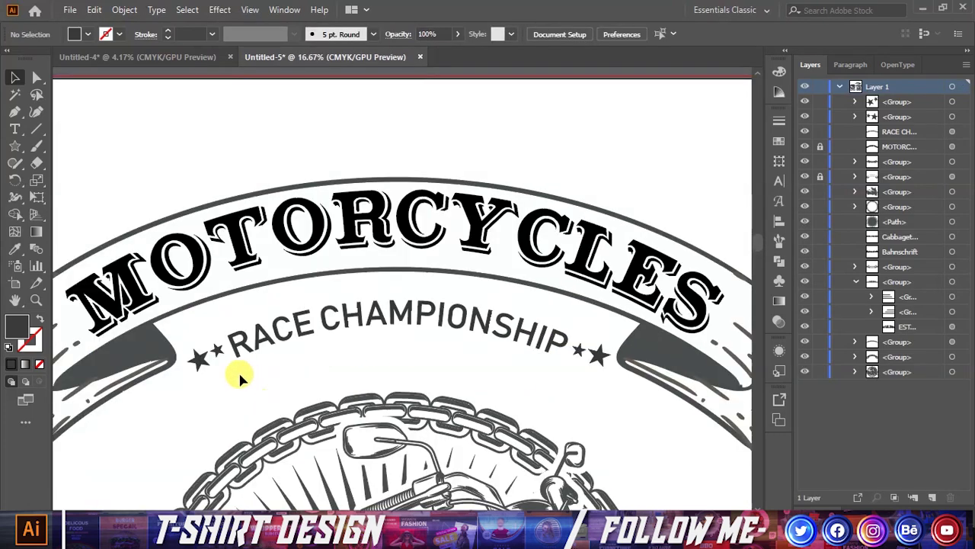
{"action": "left_click", "coordinate": [194, 364]}
{"action": "left_click_drag", "start_coordinate": [194, 359], "coordinate": [193, 350]}
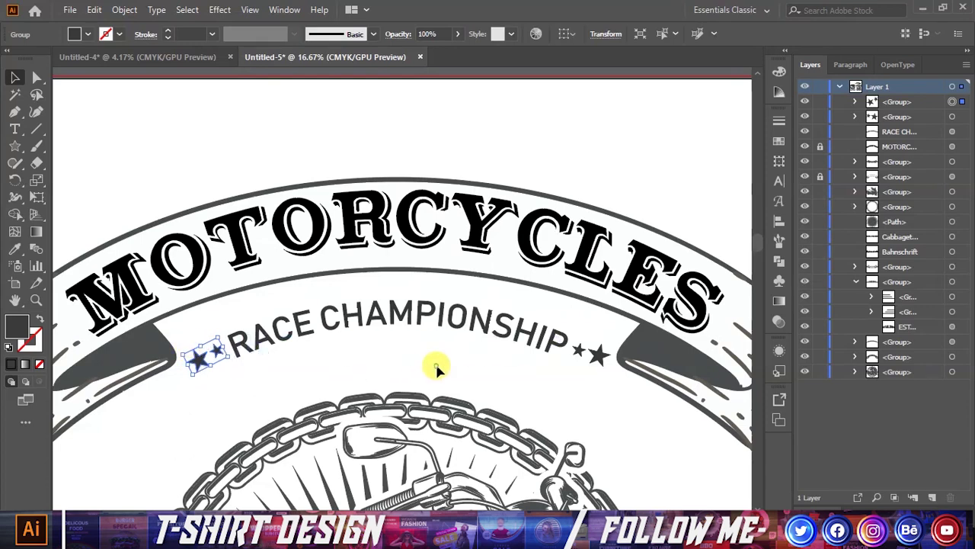
{"action": "left_click", "coordinate": [227, 383]}
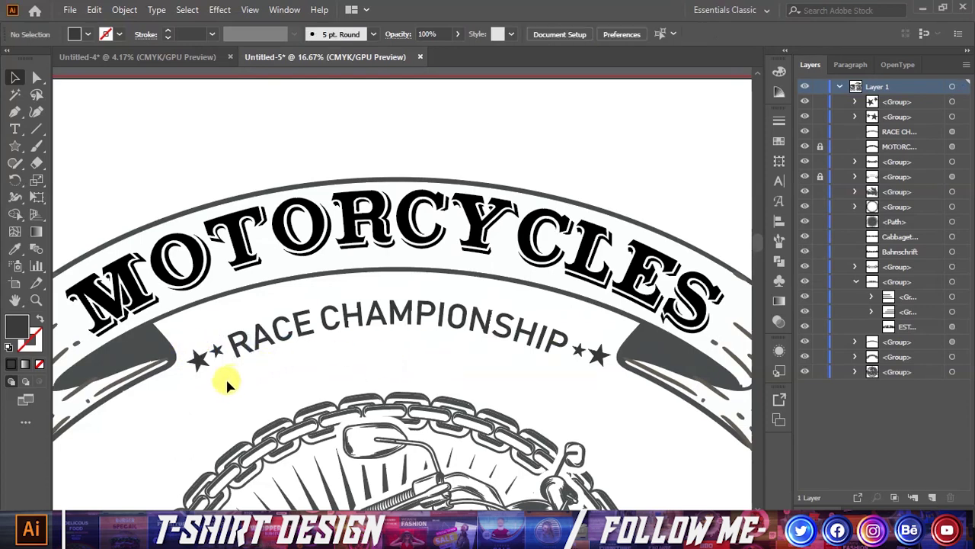
{"action": "left_click", "coordinate": [585, 331]}
{"action": "right_click", "coordinate": [475, 320]}
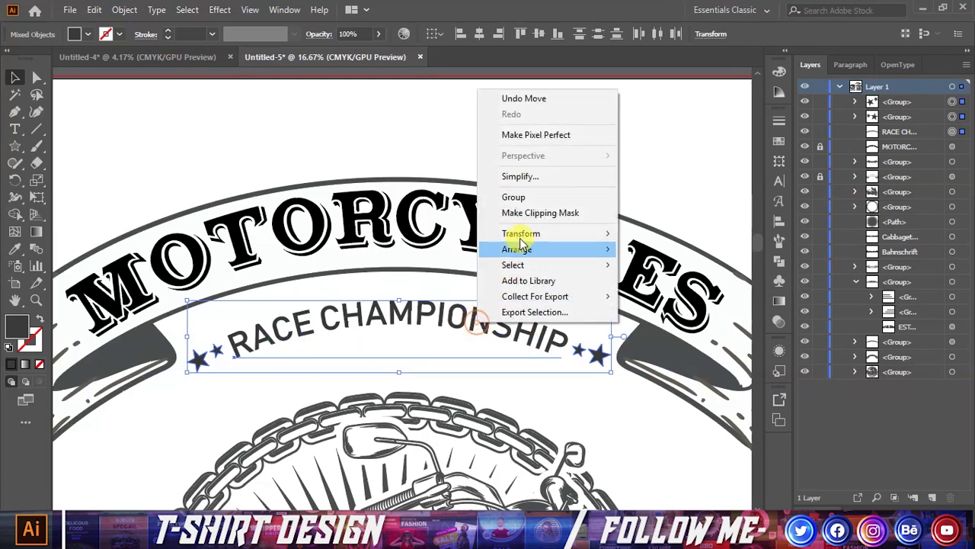
Group RACE CHAMPIONSHIP with its stars and move the group down into the banner.
{"action": "left_click", "coordinate": [513, 197]}
{"action": "left_click_drag", "start_coordinate": [451, 309], "coordinate": [456, 335]}
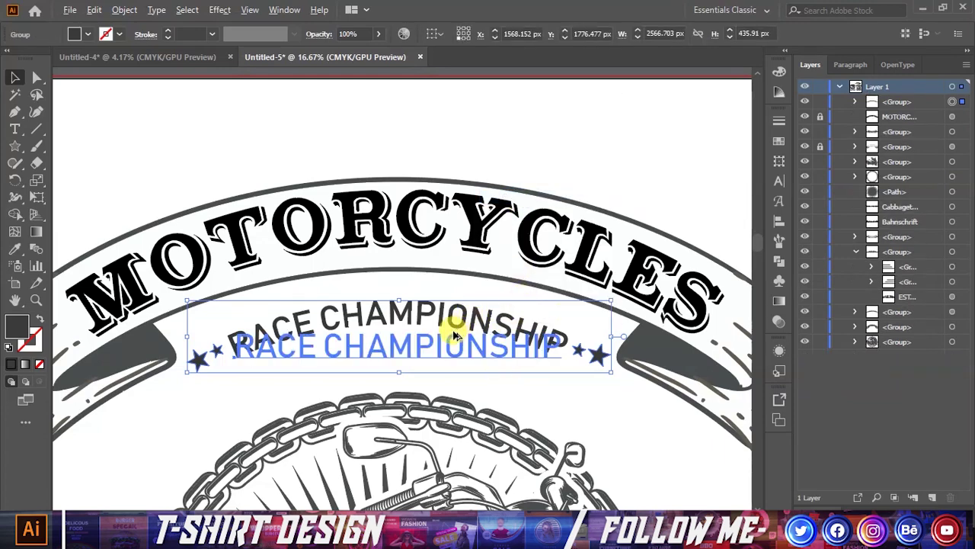
{"action": "scroll", "coordinate": [454, 335], "scroll_direction": "down", "scroll_amount": 1}
{"action": "scroll", "coordinate": [436, 312], "scroll_direction": "down", "scroll_amount": 1}
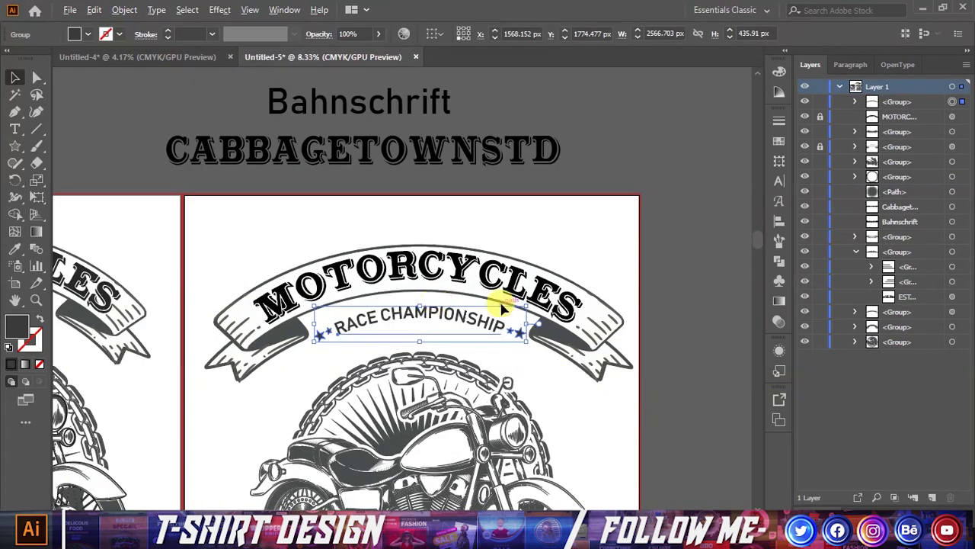
Move the motorcycle artwork lower on the artboard.
{"action": "scroll", "coordinate": [501, 309], "scroll_direction": "down", "scroll_amount": 1}
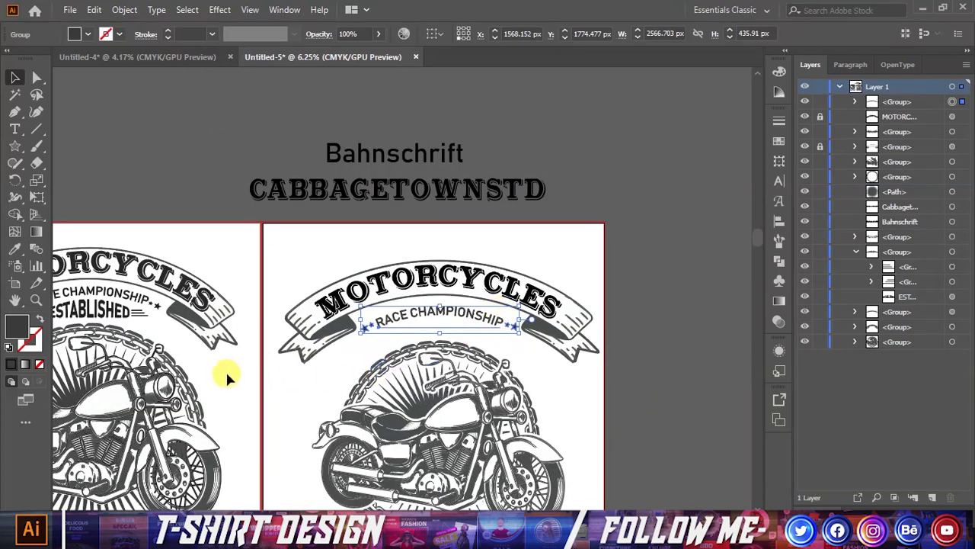
{"action": "scroll", "coordinate": [381, 381], "scroll_direction": "down", "scroll_amount": 1}
{"action": "scroll", "coordinate": [534, 343], "scroll_direction": "down", "scroll_amount": 1}
{"action": "left_click", "coordinate": [577, 324]}
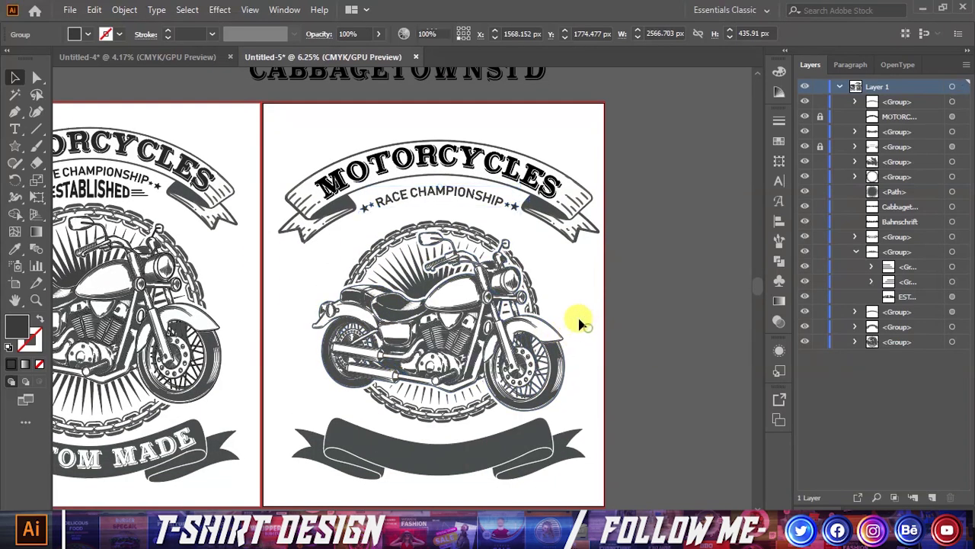
{"action": "mouse_move", "coordinate": [424, 349]}
{"action": "left_mouse_down"}
{"action": "mouse_move", "coordinate": [427, 366]}
{"action": "mouse_move", "coordinate": [518, 387]}
{"action": "left_mouse_up"}
{"action": "left_click", "coordinate": [721, 355]}
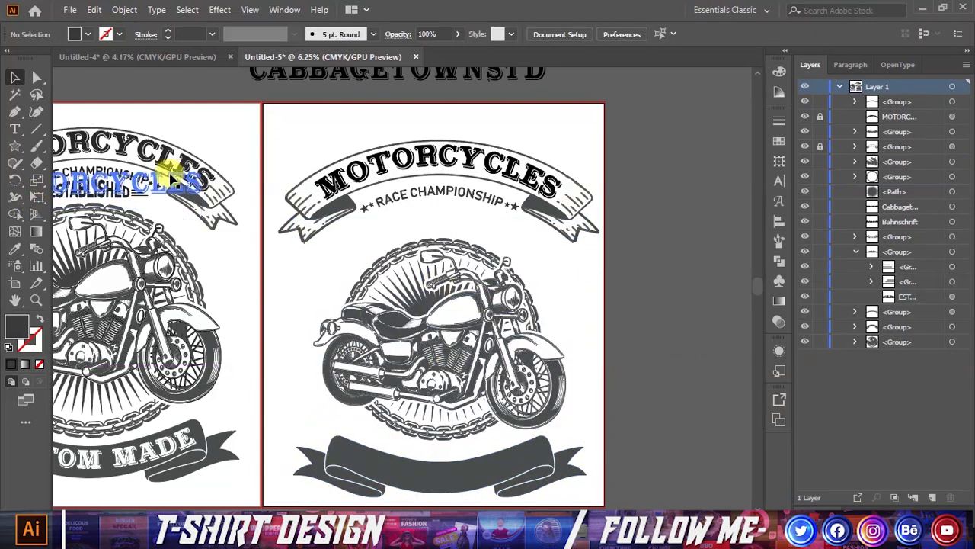
Duplicate the Bahnschrift sample text to the right.
{"action": "scroll", "coordinate": [355, 221], "scroll_direction": "up", "scroll_amount": 1}
{"action": "scroll", "coordinate": [412, 196], "scroll_direction": "up", "scroll_amount": 1}
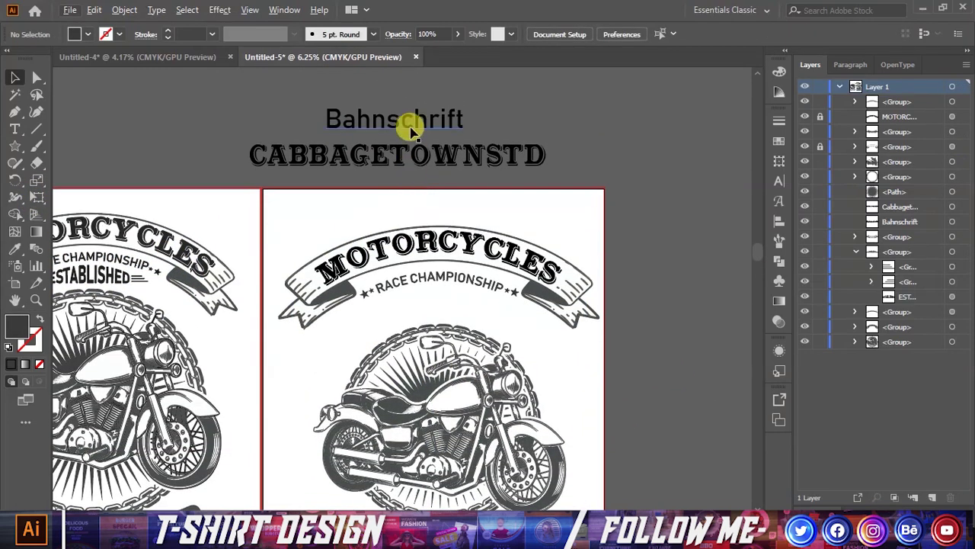
{"action": "left_click_drag", "start_coordinate": [383, 120], "coordinate": [575, 137]}
Retype the copied sample text as ESTABLISHED.
{"action": "key", "text": "t"}
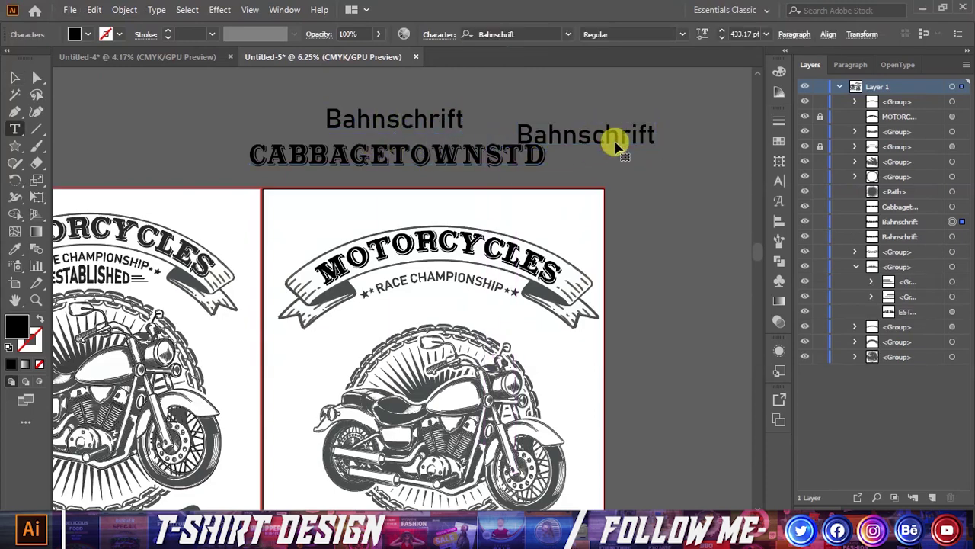
{"action": "double_click", "coordinate": [617, 137]}
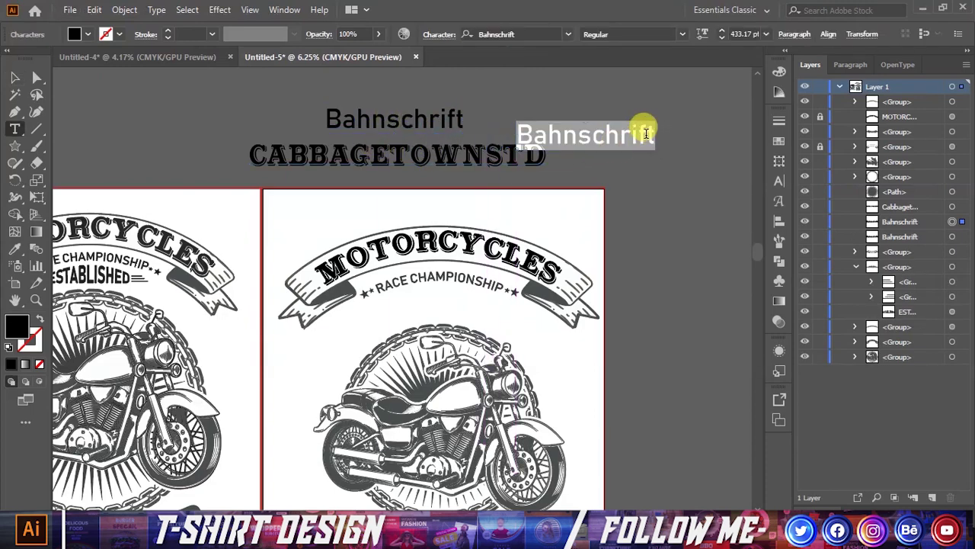
{"action": "type", "text": "ESTABLISHED"}
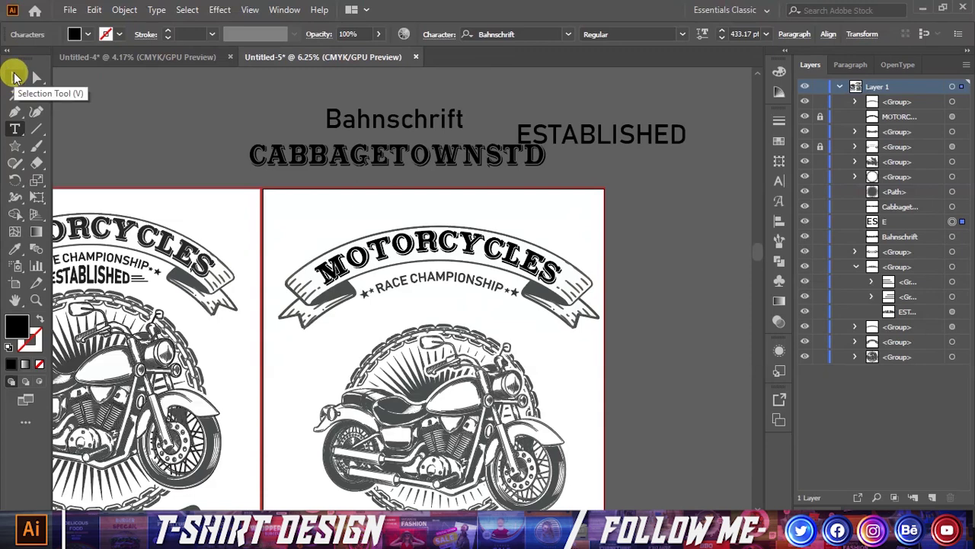
{"action": "left_click", "coordinate": [14, 76]}
Set ESTABLISHED to the Bold Bahnschrift weight in the Character panel.
{"action": "left_click", "coordinate": [780, 182]}
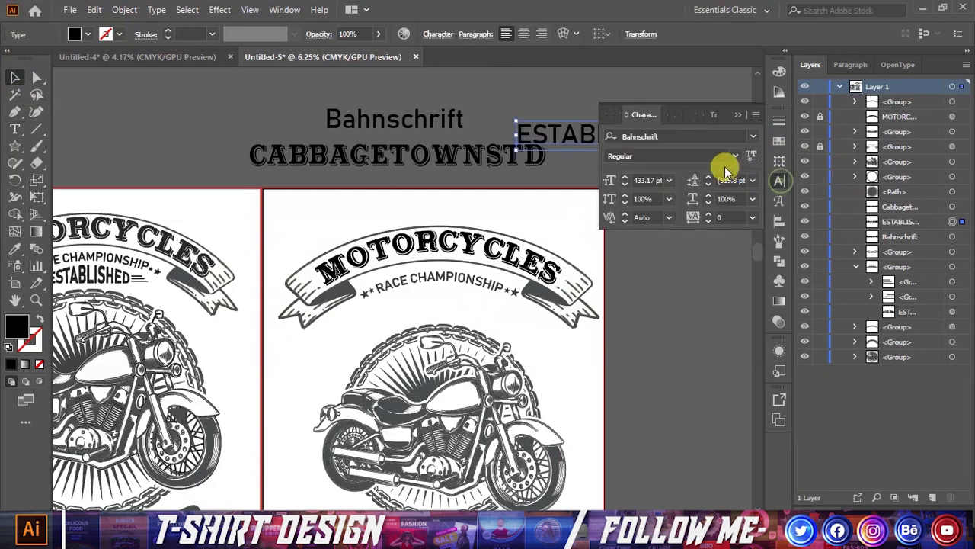
{"action": "left_click", "coordinate": [738, 157]}
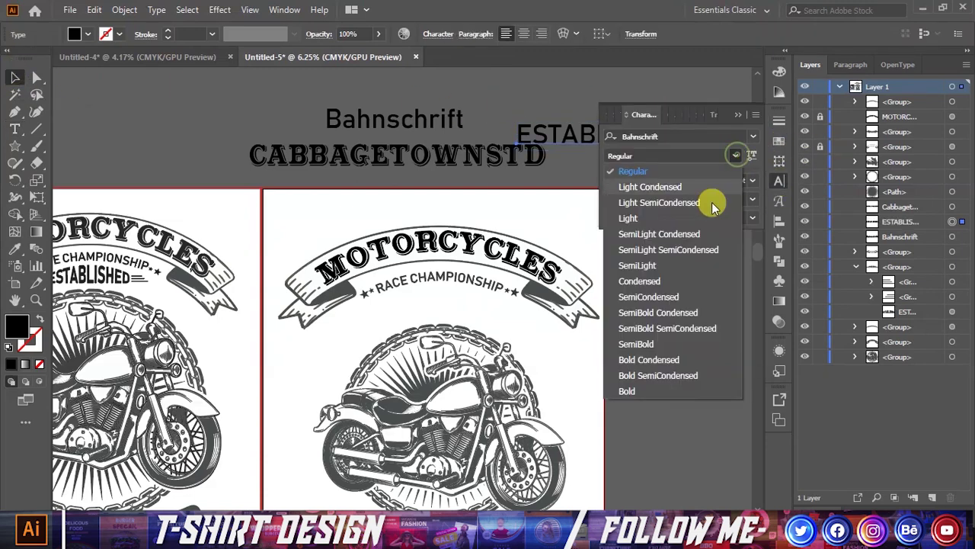
{"action": "left_click", "coordinate": [632, 388]}
{"action": "left_click", "coordinate": [738, 115]}
Place ESTABLISHED on the badge below RACE CHAMPIONSHIP and make it narrower.
{"action": "left_click_drag", "start_coordinate": [642, 140], "coordinate": [470, 303]}
{"action": "scroll", "coordinate": [499, 319], "scroll_direction": "up", "scroll_amount": 1}
{"action": "left_click_drag", "start_coordinate": [533, 313], "coordinate": [505, 314]}
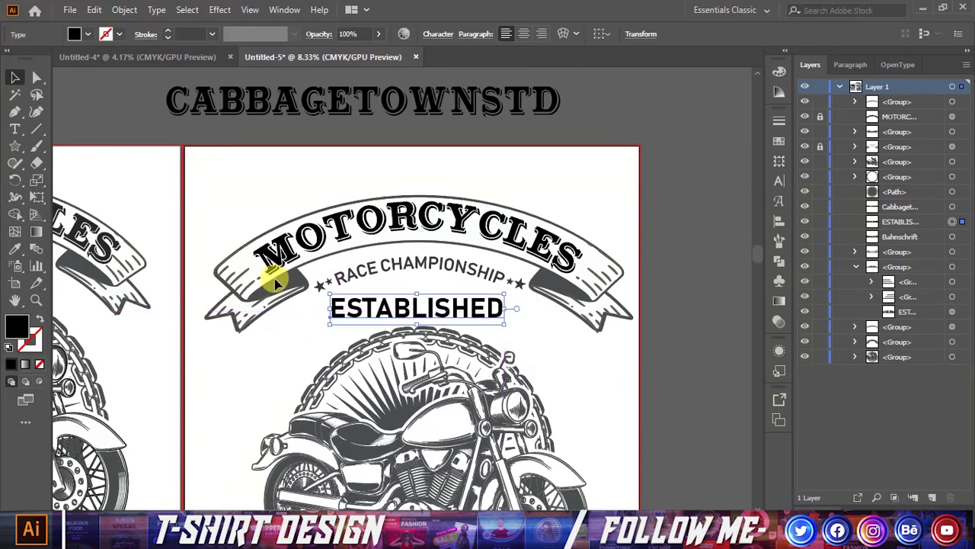
Try RACE CHAMPIONSHIP's style on ESTABLISHED, undo it, then fill ESTABLISHED orange.
{"action": "key", "text": "i"}
{"action": "left_click", "coordinate": [359, 276]}
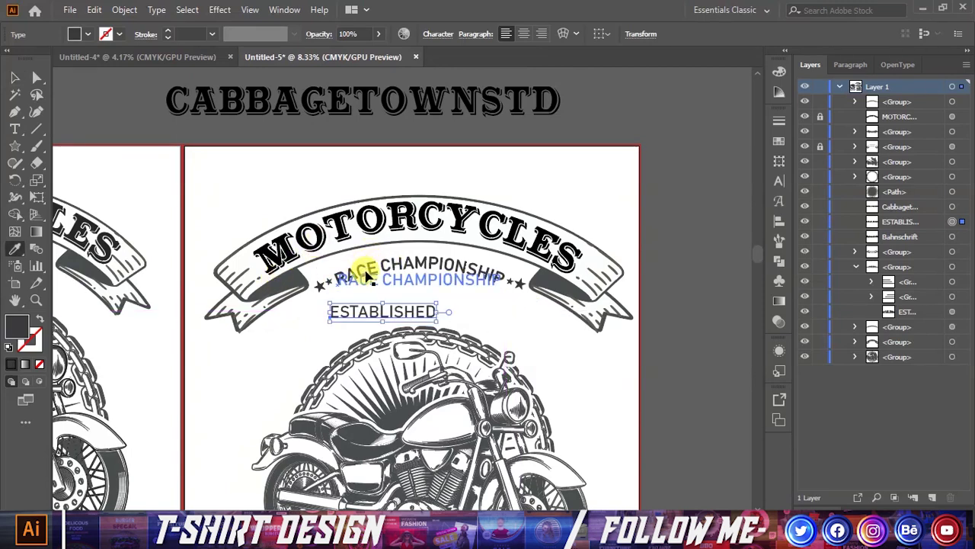
{"action": "key", "text": "ctrl+z"}
{"action": "left_click", "coordinate": [73, 33]}
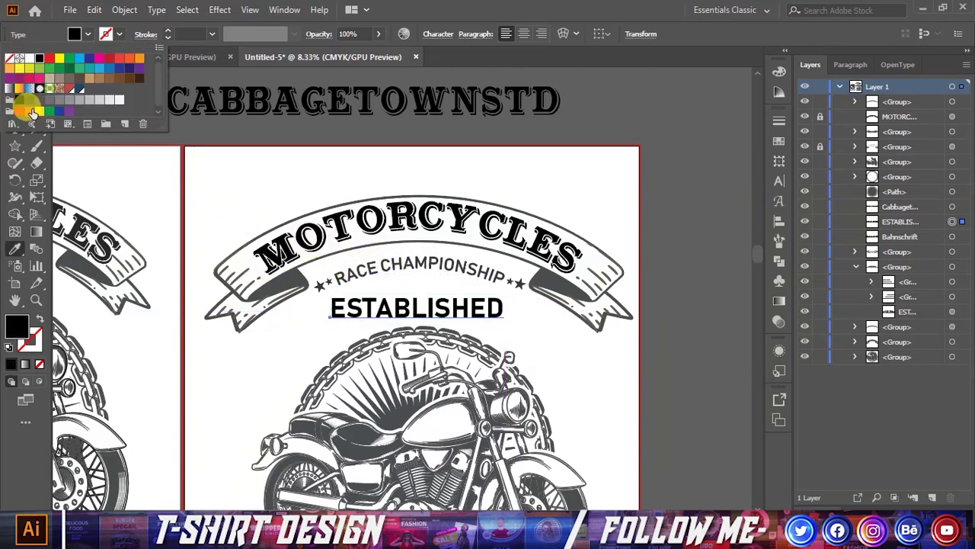
{"action": "left_click", "coordinate": [30, 111]}
{"action": "key", "text": "Escape"}
Eyedrop the artwork's dark grey onto ESTABLISHED.
{"action": "key", "text": "ctrl+minus"}
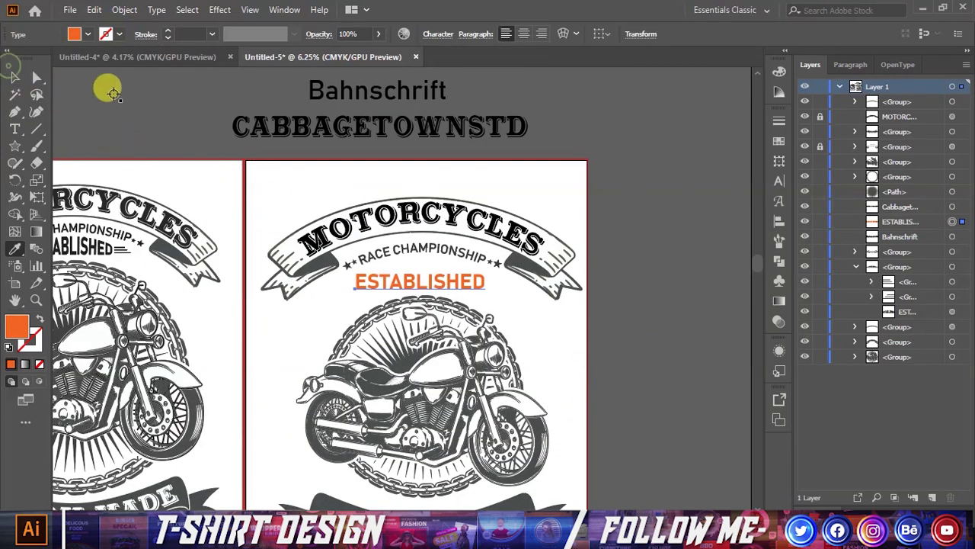
{"action": "left_click", "coordinate": [108, 89]}
{"action": "key", "text": "ctrl+plus"}
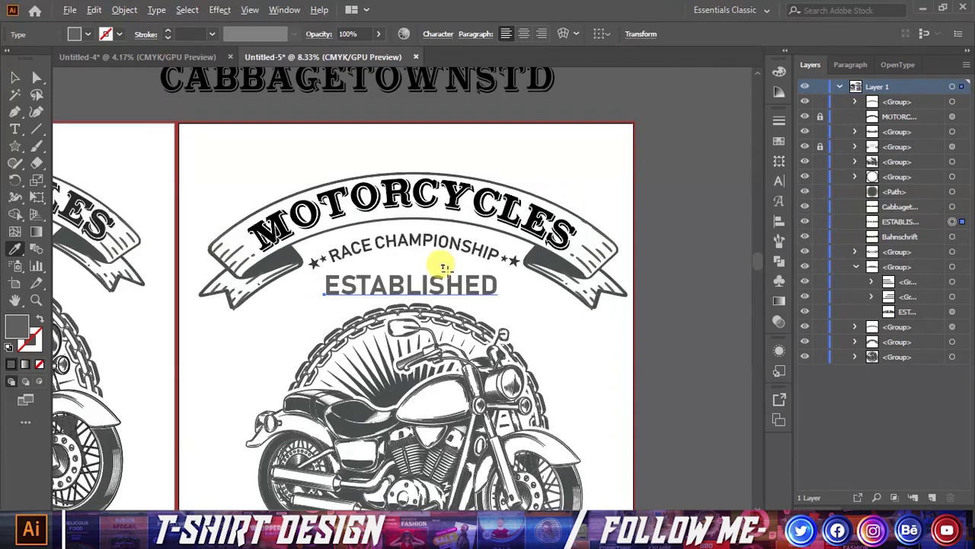
{"action": "left_click", "coordinate": [15, 77]}
{"action": "key", "text": "ctrl+minus"}
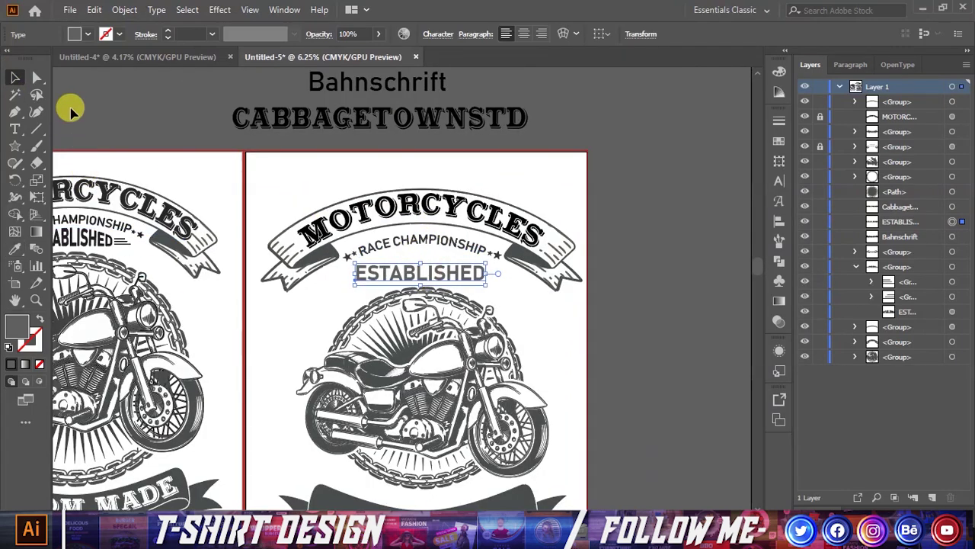
{"action": "left_click", "coordinate": [87, 34]}
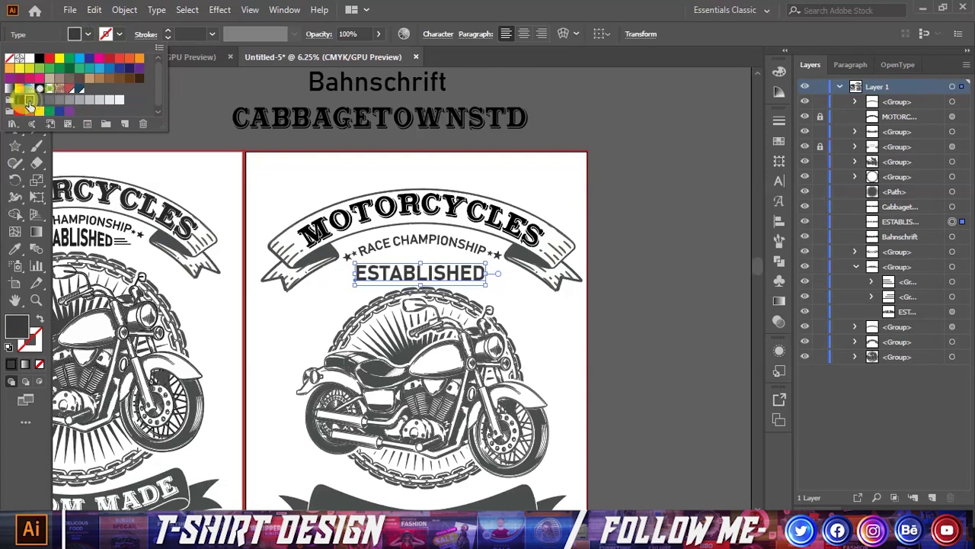
{"action": "left_click", "coordinate": [345, 166]}
Check the fill colour of the RACE CHAMPIONSHIP group for comparison.
{"action": "left_click", "coordinate": [435, 239]}
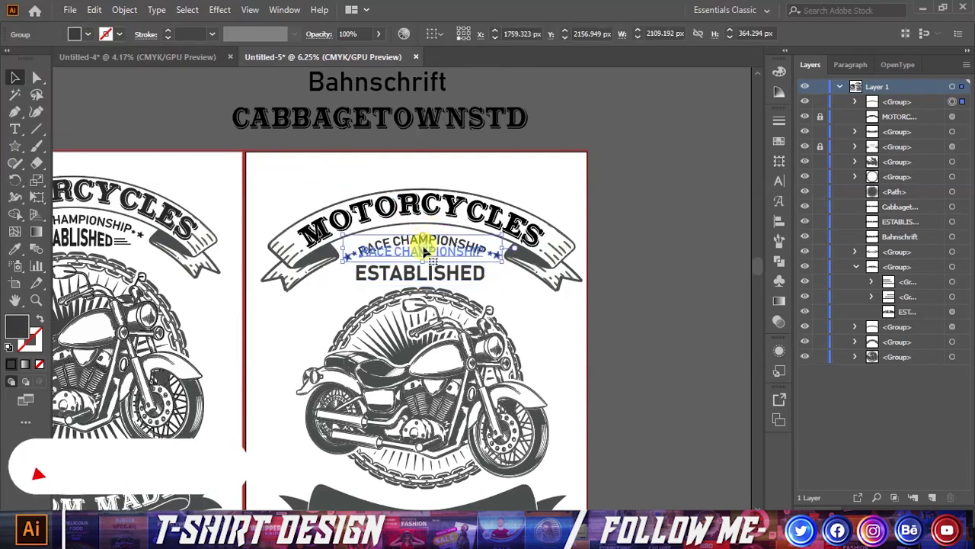
{"action": "left_click", "coordinate": [88, 33]}
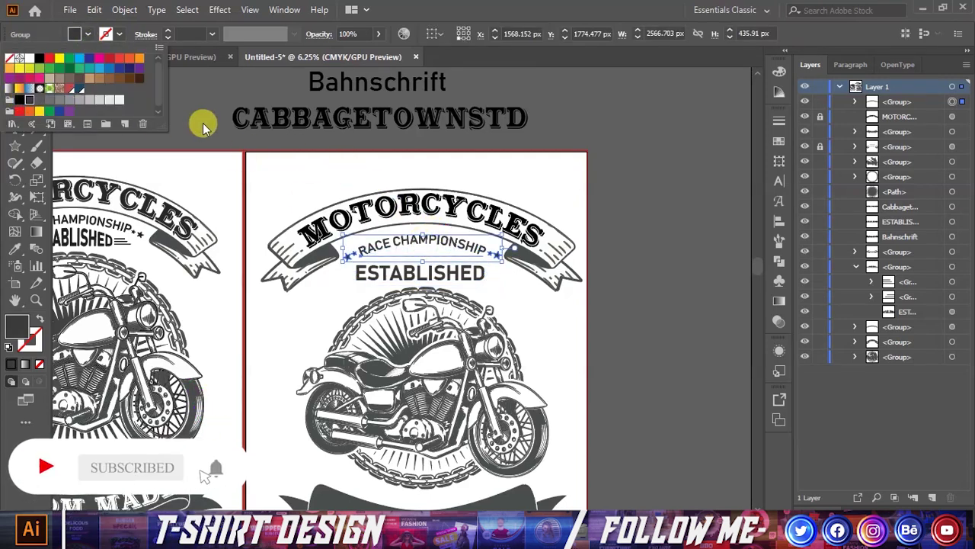
{"action": "left_click", "coordinate": [246, 154]}
{"action": "left_click", "coordinate": [247, 156]}
{"action": "scroll", "coordinate": [459, 316], "scroll_direction": "up", "scroll_amount": 1}
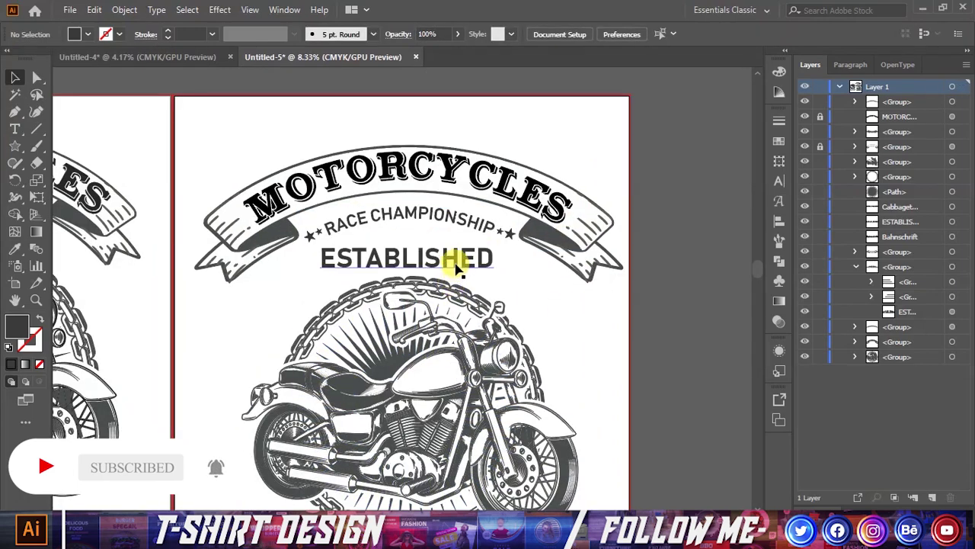
{"action": "scroll", "coordinate": [461, 259], "scroll_direction": "down", "scroll_amount": 1}
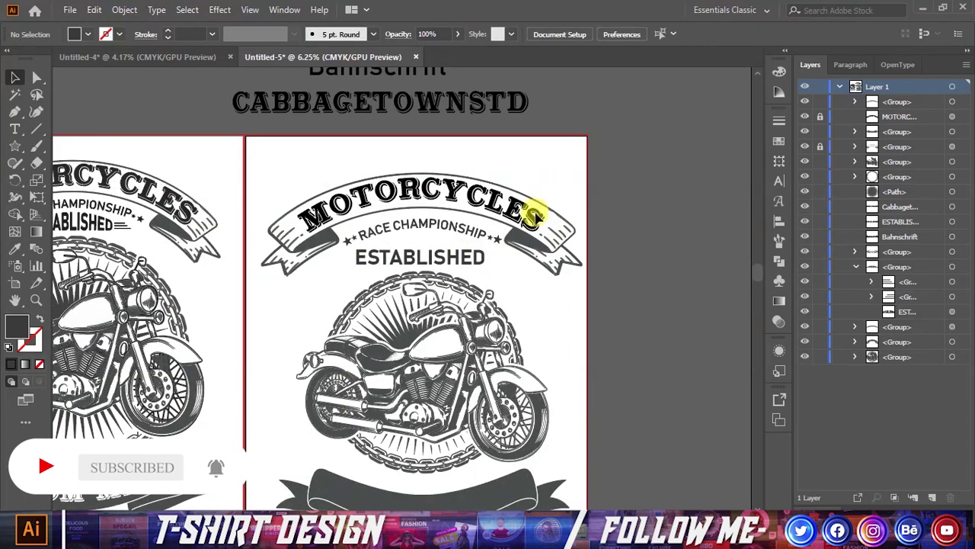
{"action": "scroll", "coordinate": [536, 217], "scroll_direction": "down", "scroll_amount": 1}
{"action": "scroll", "coordinate": [533, 250], "scroll_direction": "up", "scroll_amount": 2}
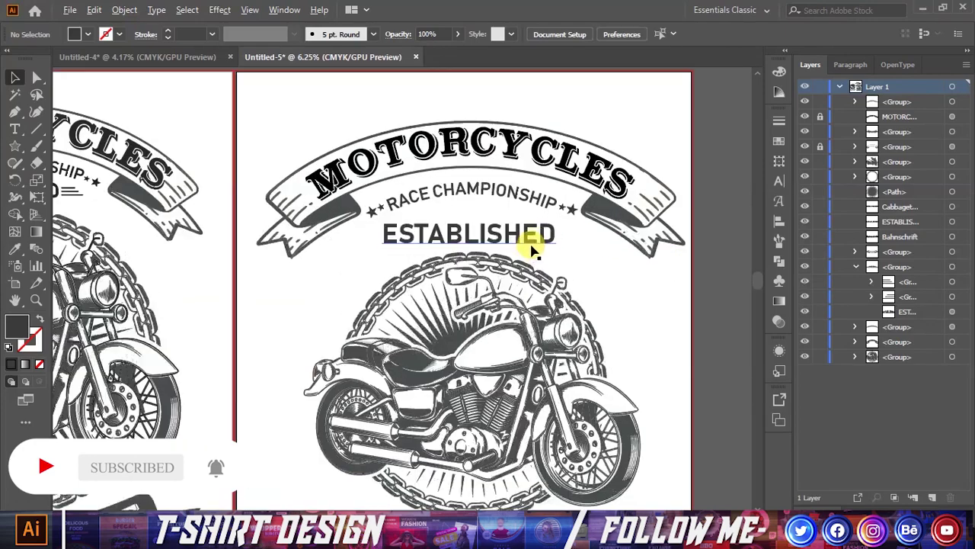
{"action": "scroll", "coordinate": [529, 233], "scroll_direction": "up", "scroll_amount": 3}
Scale ESTABLISHED down to fit under RACE CHAMPIONSHIP.
{"action": "left_click", "coordinate": [562, 224]}
{"action": "mouse_move", "coordinate": [570, 221]}
{"action": "left_mouse_down"}
{"action": "mouse_move", "coordinate": [564, 228]}
{"action": "mouse_move", "coordinate": [529, 211]}
{"action": "mouse_move", "coordinate": [555, 211]}
{"action": "left_mouse_up"}
{"action": "scroll", "coordinate": [556, 217], "scroll_direction": "down", "scroll_amount": 1}
{"action": "scroll", "coordinate": [538, 213], "scroll_direction": "down", "scroll_amount": 1}
{"action": "scroll", "coordinate": [323, 218], "scroll_direction": "down", "scroll_amount": 1}
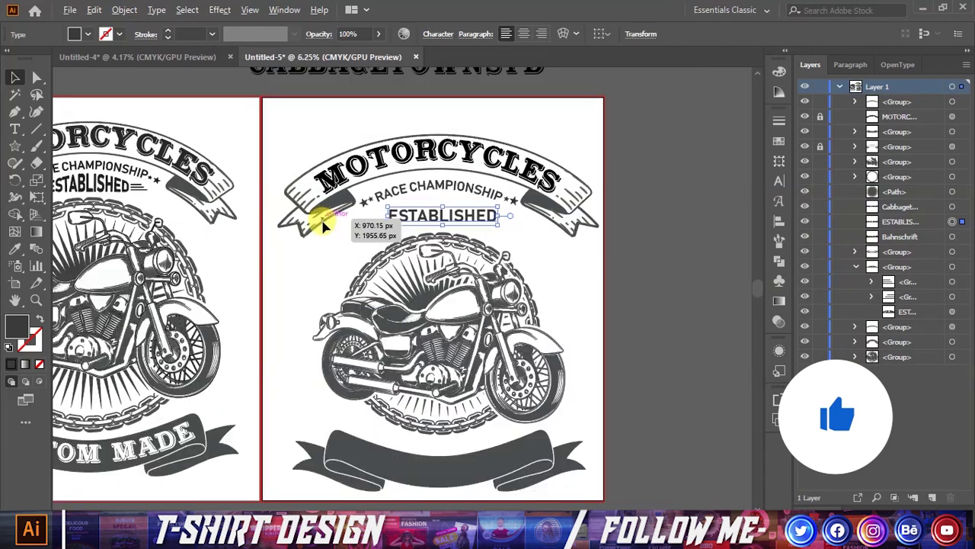
{"action": "scroll", "coordinate": [229, 206], "scroll_direction": "down", "scroll_amount": 1}
Compare with the left badge, raise ESTABLISHED slightly and narrow it from the right handle.
{"action": "left_click", "coordinate": [286, 194]}
{"action": "scroll", "coordinate": [396, 199], "scroll_direction": "up", "scroll_amount": 1}
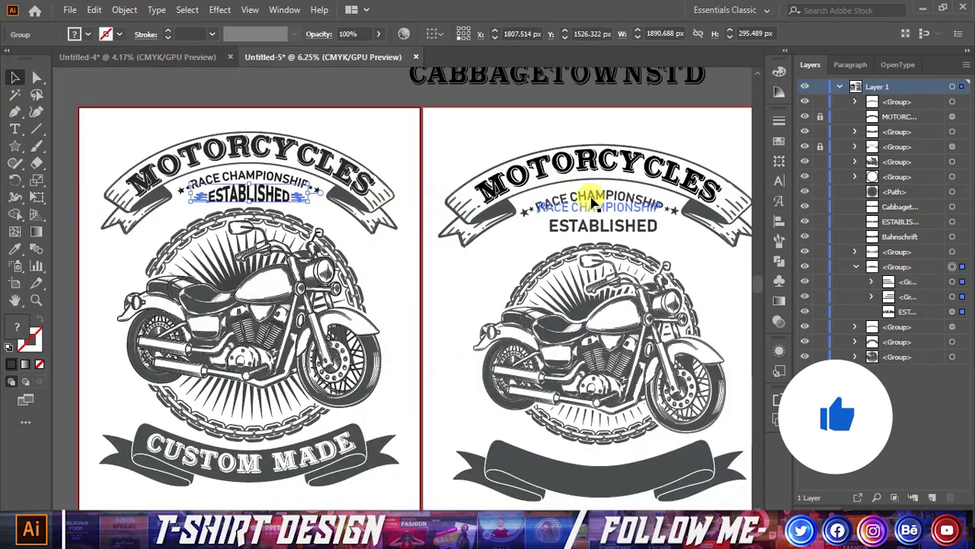
{"action": "scroll", "coordinate": [282, 153], "scroll_direction": "down", "scroll_amount": 1}
{"action": "left_click", "coordinate": [625, 248]}
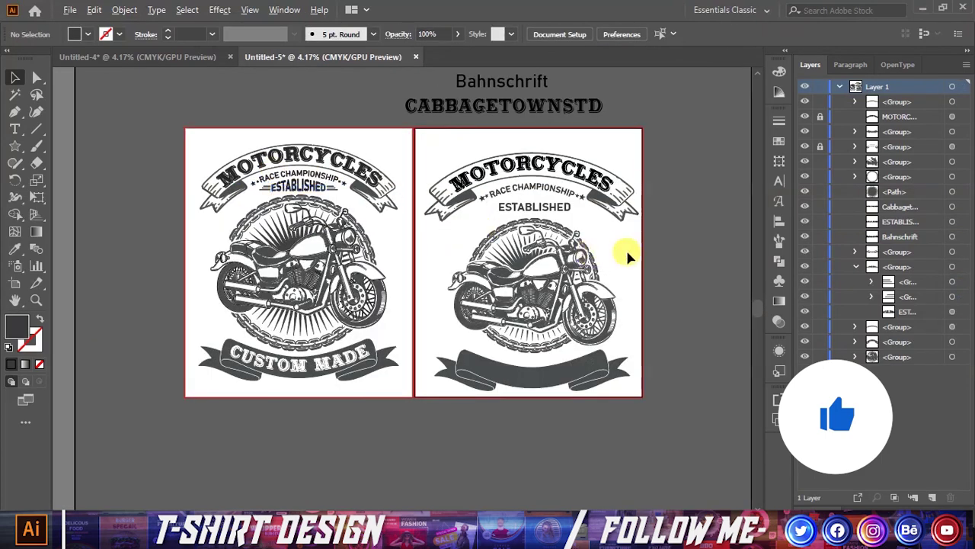
{"action": "scroll", "coordinate": [580, 212], "scroll_direction": "up", "scroll_amount": 2}
{"action": "scroll", "coordinate": [498, 194], "scroll_direction": "up", "scroll_amount": 2}
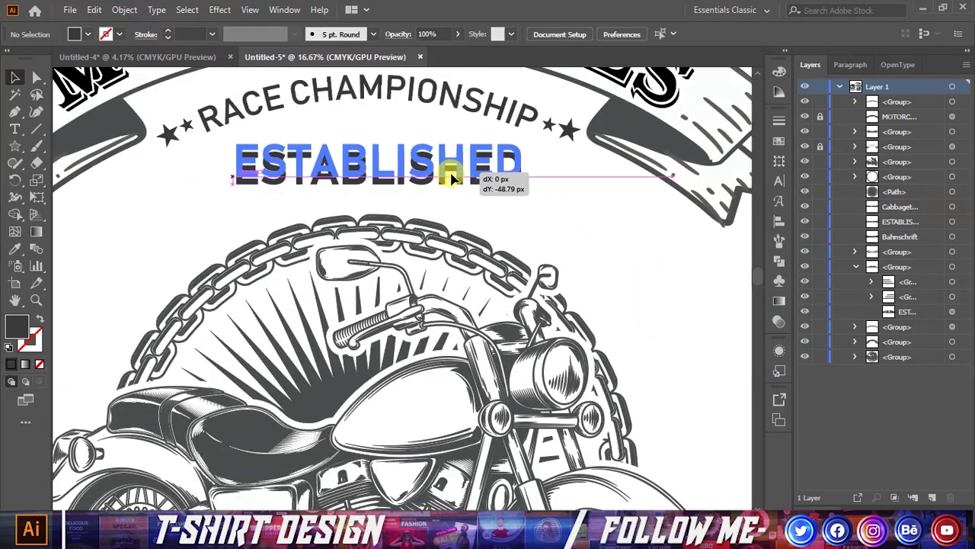
{"action": "left_click_drag", "start_coordinate": [451, 180], "coordinate": [447, 172]}
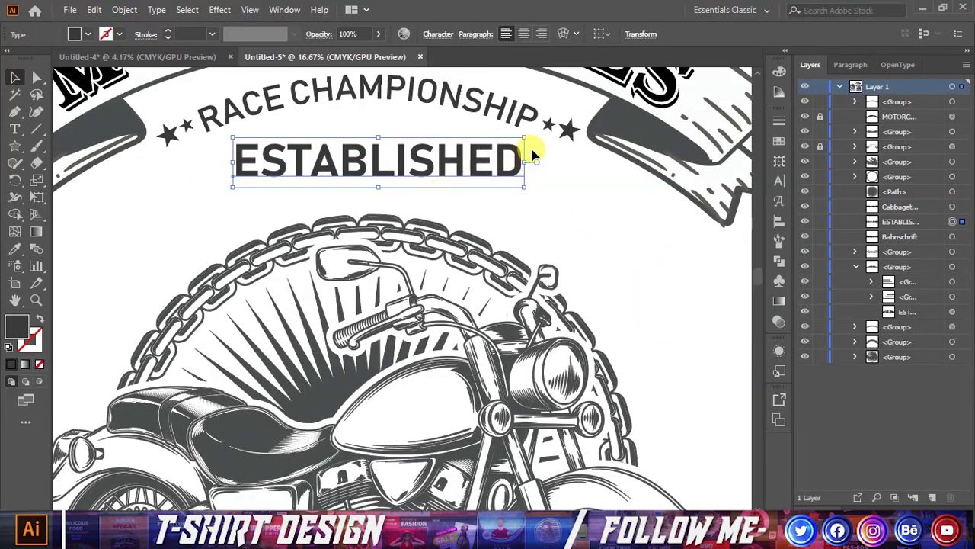
{"action": "scroll", "coordinate": [584, 179], "scroll_direction": "up", "scroll_amount": 1}
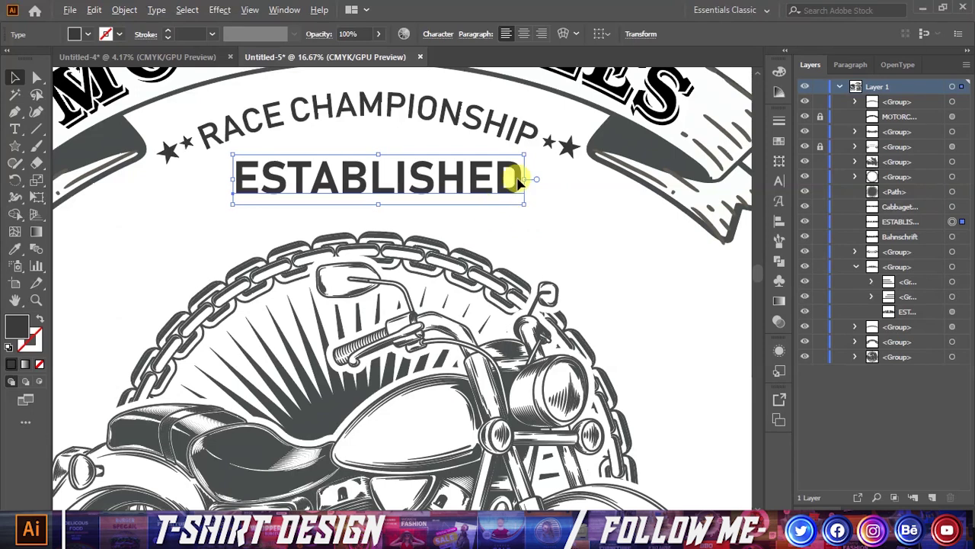
{"action": "left_click_drag", "start_coordinate": [522, 180], "coordinate": [518, 180]}
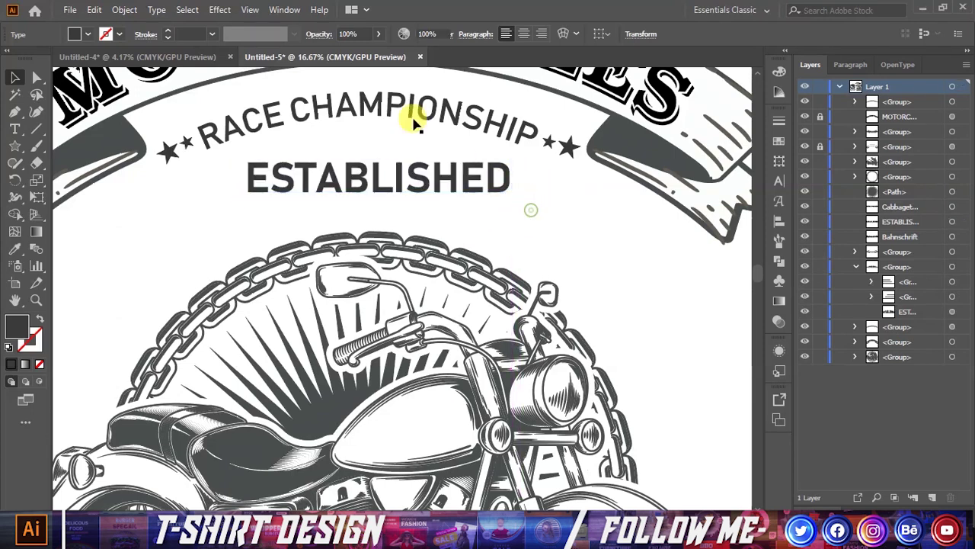
Apply an Arc Upper warp with 30% bend to ESTABLISHED.
{"action": "left_click", "coordinate": [221, 10]}
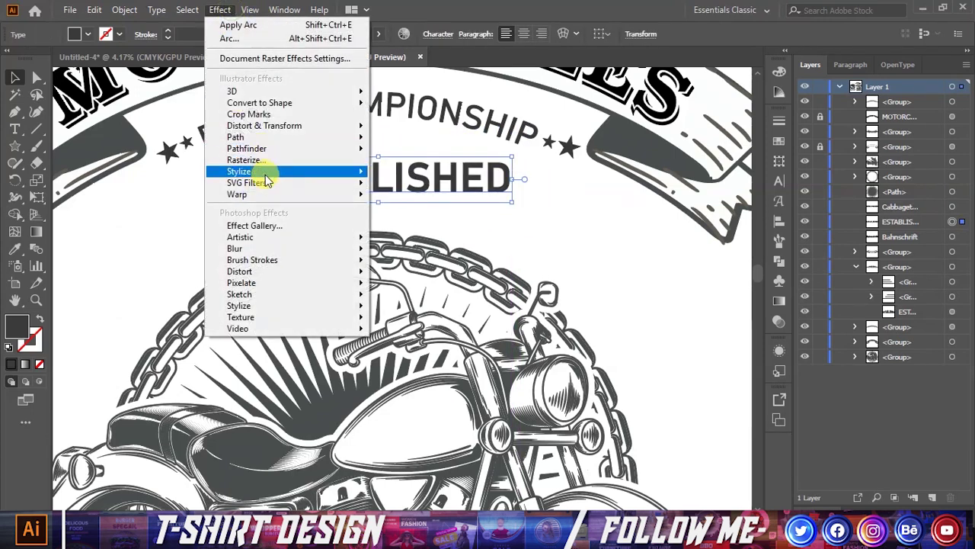
{"action": "mouse_move", "coordinate": [237, 194]}
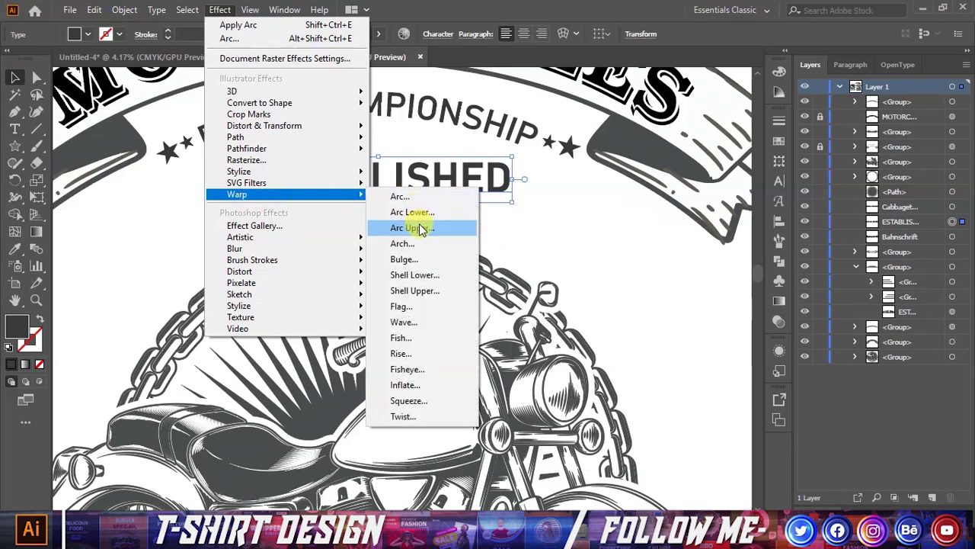
{"action": "left_click", "coordinate": [422, 228]}
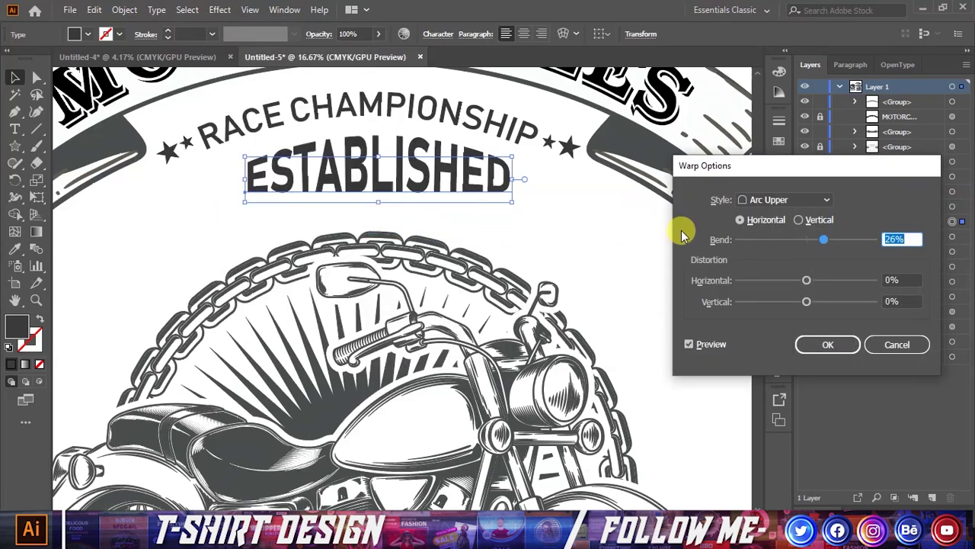
{"action": "left_click_drag", "start_coordinate": [828, 242], "coordinate": [827, 242]}
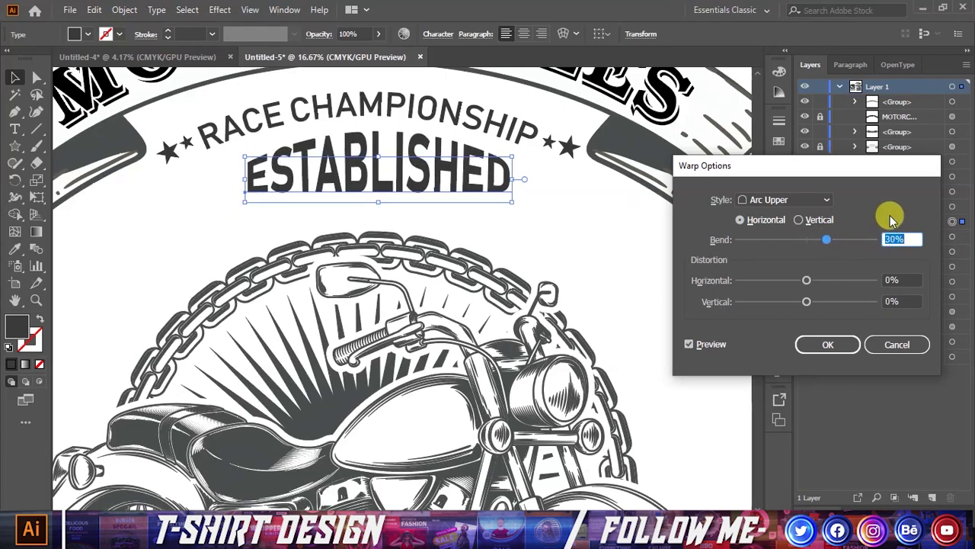
{"action": "key", "text": "Return"}
{"action": "scroll", "coordinate": [587, 322], "scroll_direction": "down", "scroll_amount": 3}
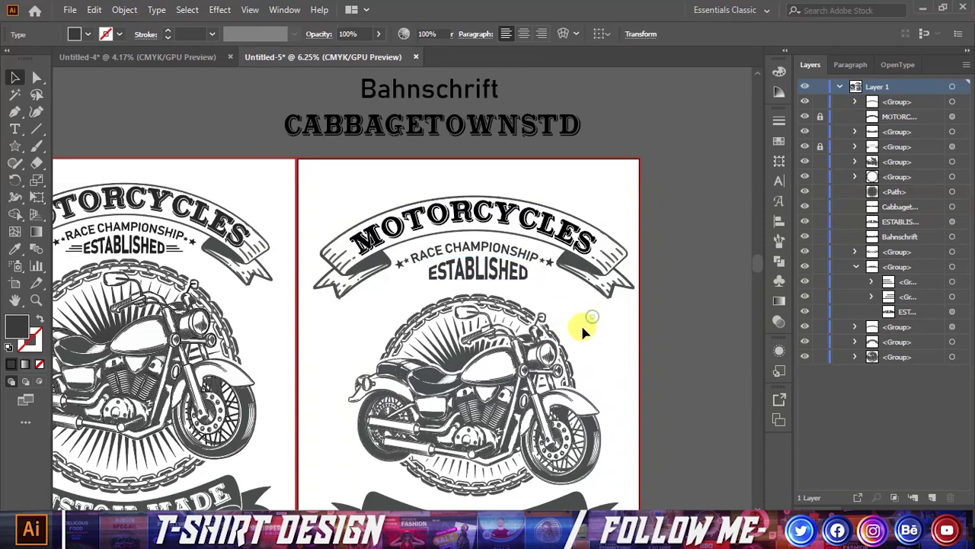
Horizontally centre all the artwork on the right badge.
{"action": "left_click", "coordinate": [587, 333]}
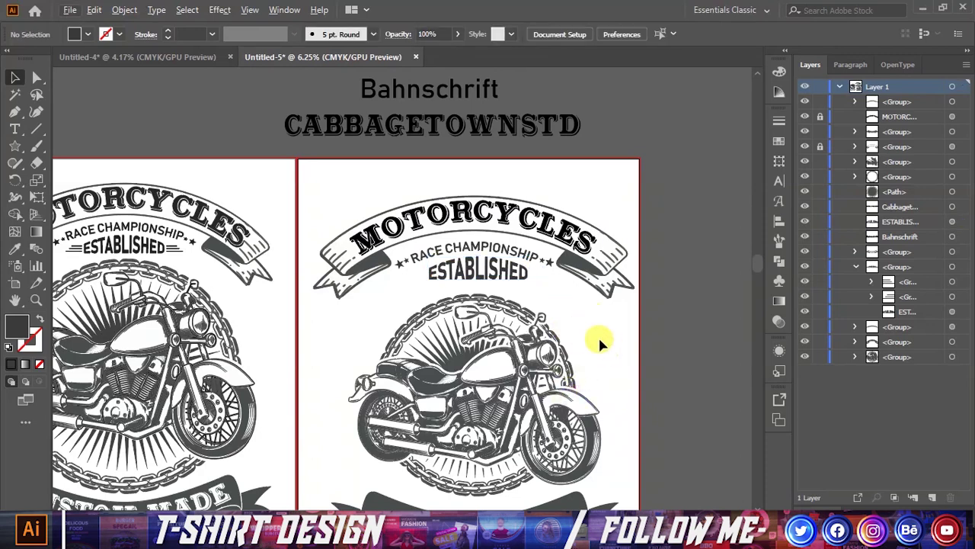
{"action": "left_click", "coordinate": [511, 280]}
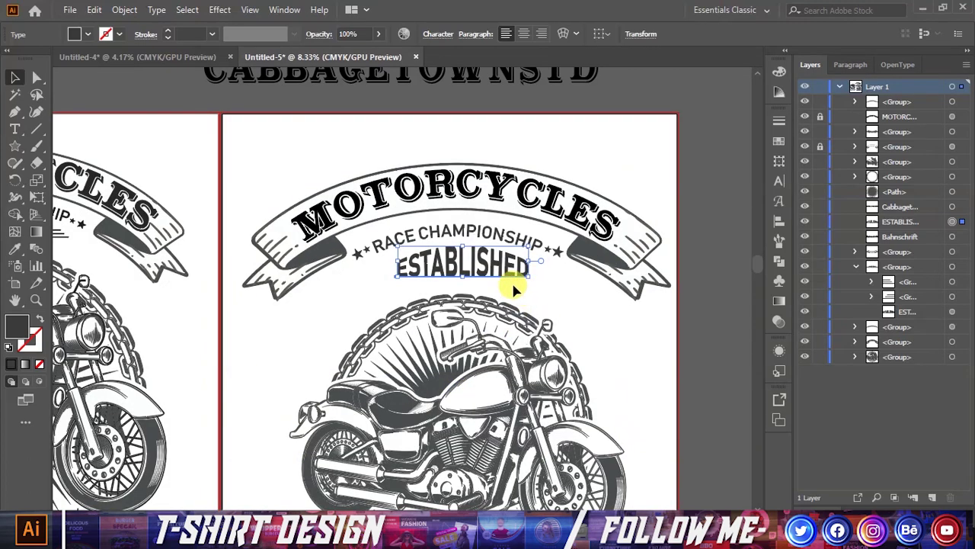
{"action": "scroll", "coordinate": [516, 266], "scroll_direction": "down", "scroll_amount": 2}
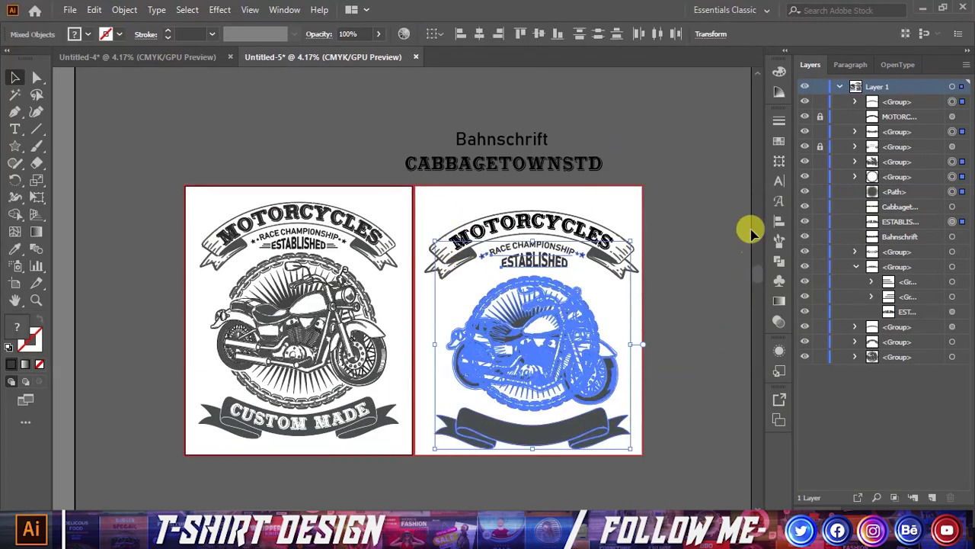
{"action": "left_click", "coordinate": [751, 229]}
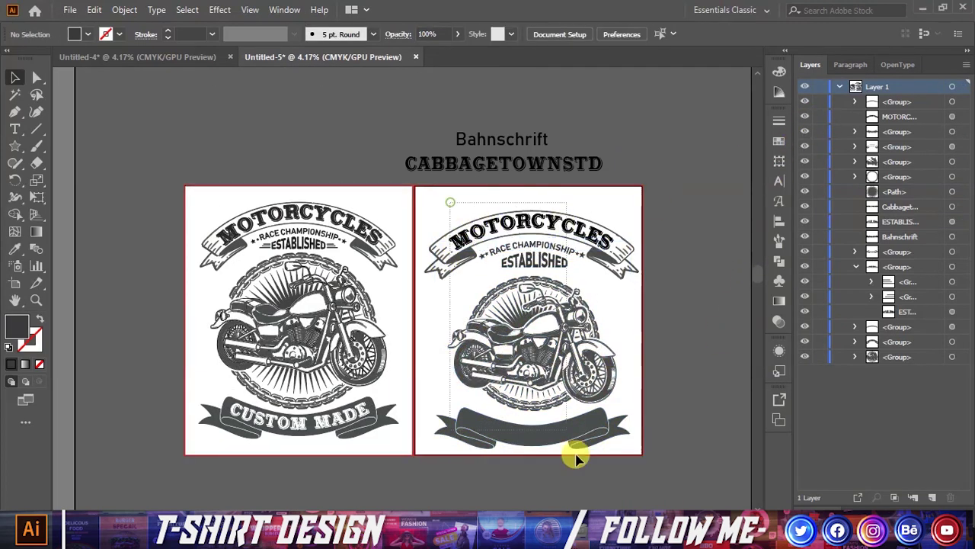
{"action": "left_click_drag", "start_coordinate": [451, 202], "coordinate": [549, 404]}
{"action": "left_click", "coordinate": [480, 35]}
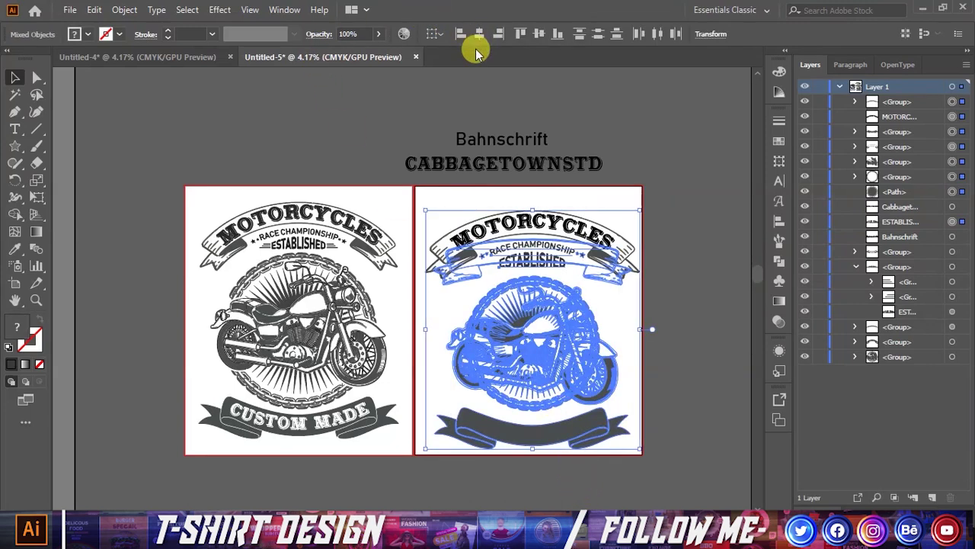
{"action": "left_click", "coordinate": [692, 283]}
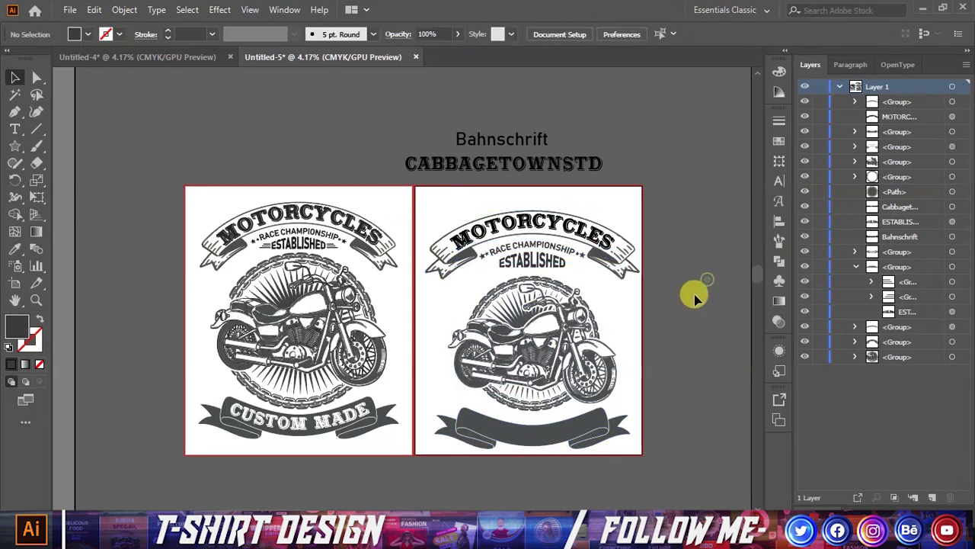
Reposition RACE CHAMPIONSHIP and ESTABLISHED so ESTABLISHED sits just beneath the arc.
{"action": "scroll", "coordinate": [698, 299], "scroll_direction": "up", "scroll_amount": 1}
{"action": "scroll", "coordinate": [514, 261], "scroll_direction": "up", "scroll_amount": 2}
{"action": "scroll", "coordinate": [468, 244], "scroll_direction": "down", "scroll_amount": 2}
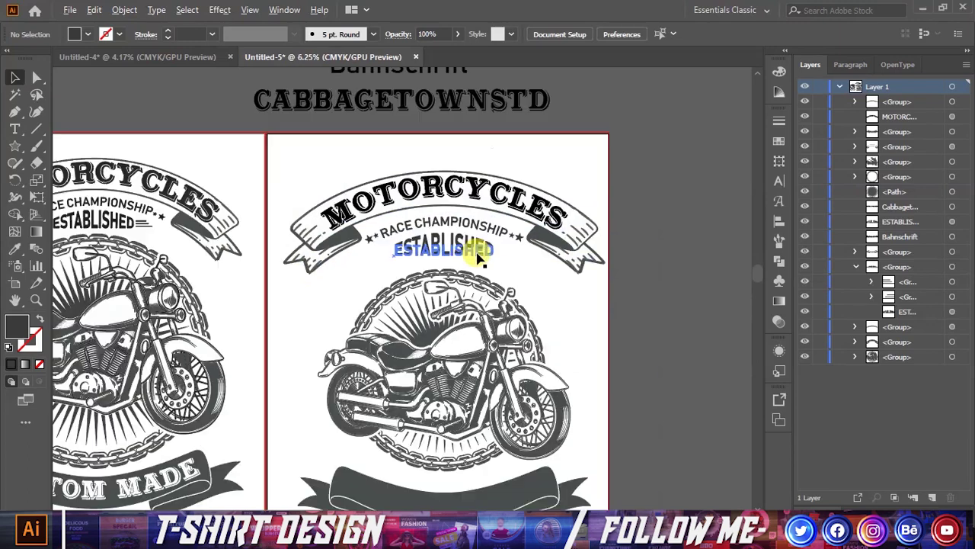
{"action": "mouse_move", "coordinate": [468, 243]}
{"action": "left_mouse_down"}
{"action": "mouse_move", "coordinate": [467, 226]}
{"action": "mouse_move", "coordinate": [501, 242]}
{"action": "mouse_move", "coordinate": [487, 292]}
{"action": "left_mouse_up"}
{"action": "scroll", "coordinate": [501, 242], "scroll_direction": "up", "scroll_amount": 3}
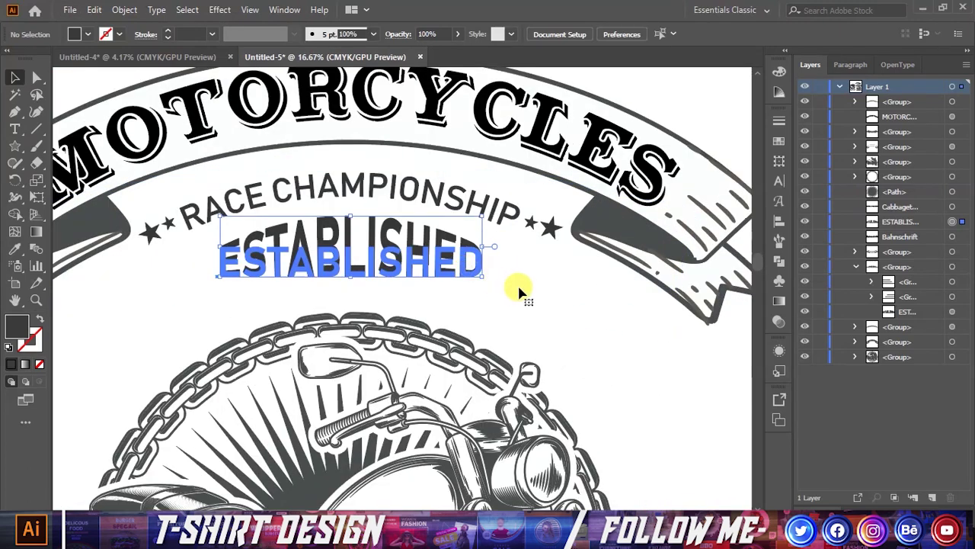
{"action": "left_click_drag", "start_coordinate": [83, 137], "coordinate": [34, 139]}
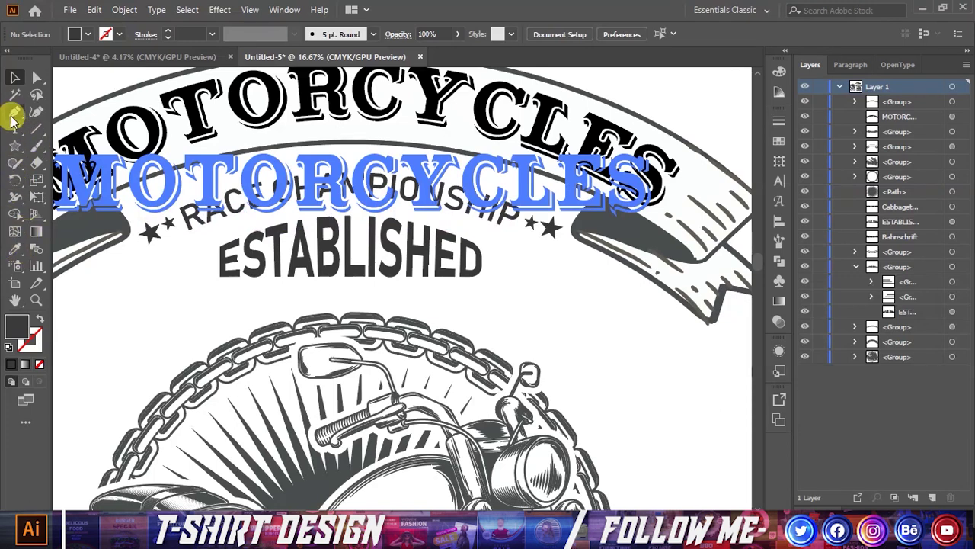
{"action": "left_click", "coordinate": [16, 148]}
{"action": "scroll", "coordinate": [586, 277], "scroll_direction": "up", "scroll_amount": 1}
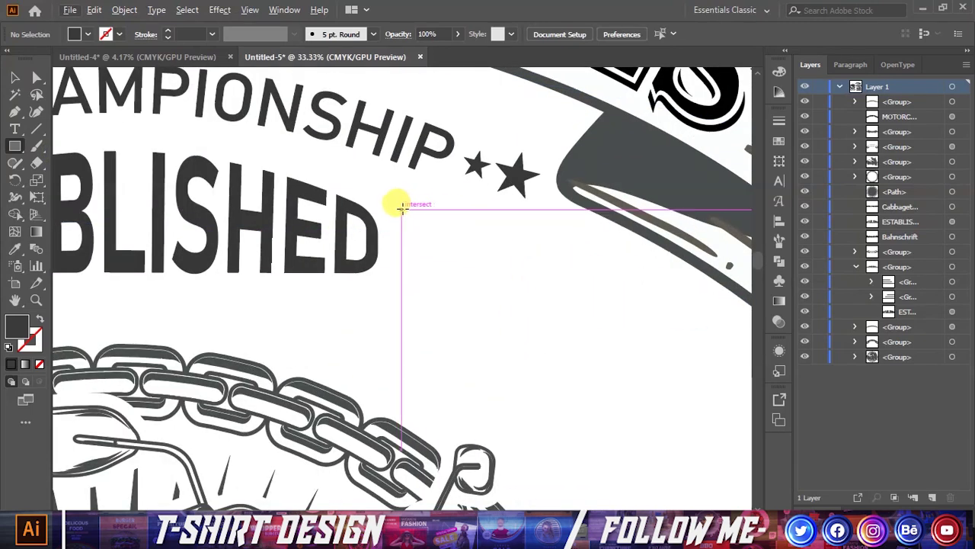
Draw a thin dark grey bar to the right of ESTABLISHED.
{"action": "left_click_drag", "start_coordinate": [402, 215], "coordinate": [496, 221]}
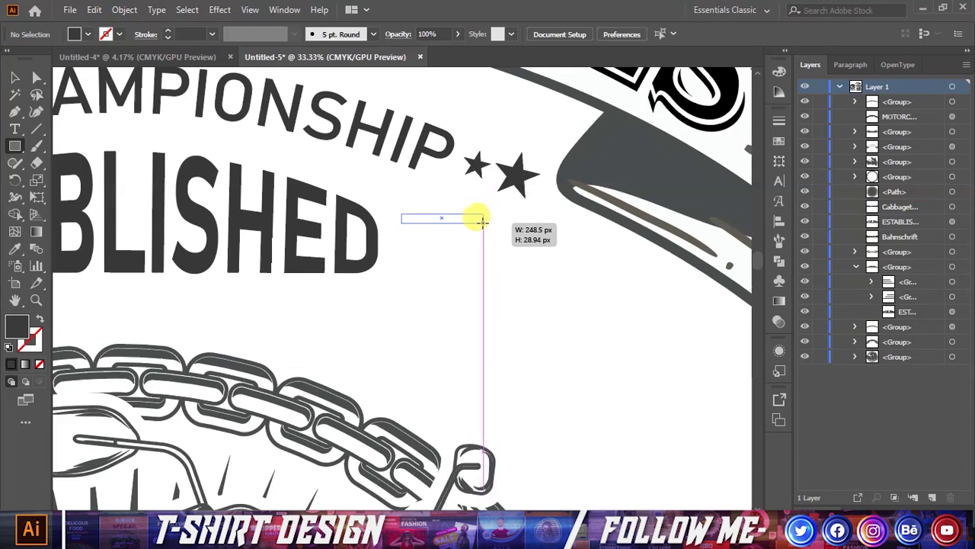
{"action": "left_click_drag", "start_coordinate": [503, 221], "coordinate": [484, 219]}
{"action": "left_click", "coordinate": [16, 78]}
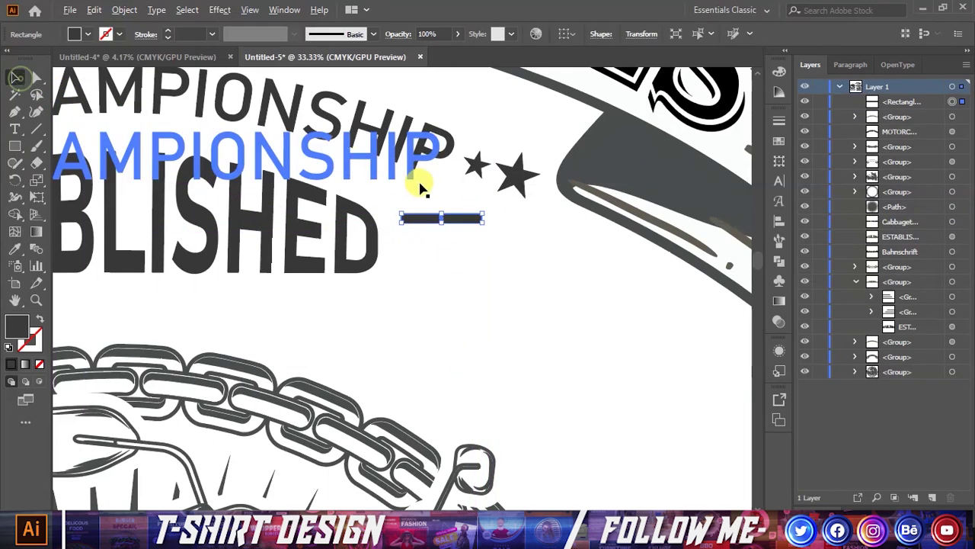
{"action": "scroll", "coordinate": [416, 185], "scroll_direction": "up", "scroll_amount": 2}
Add two progressively longer copies below the bar and space all three evenly.
{"action": "left_click_drag", "start_coordinate": [486, 257], "coordinate": [487, 287]}
{"action": "mouse_move", "coordinate": [545, 283]}
{"action": "left_mouse_down"}
{"action": "mouse_move", "coordinate": [572, 282]}
{"action": "mouse_move", "coordinate": [521, 311]}
{"action": "mouse_move", "coordinate": [518, 338]}
{"action": "left_mouse_up"}
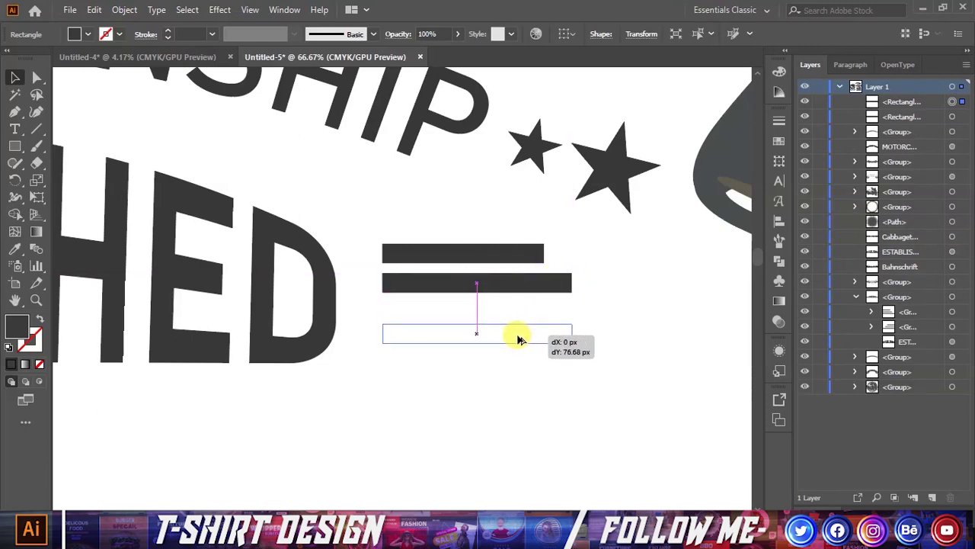
{"action": "left_click_drag", "start_coordinate": [518, 338], "coordinate": [611, 331]}
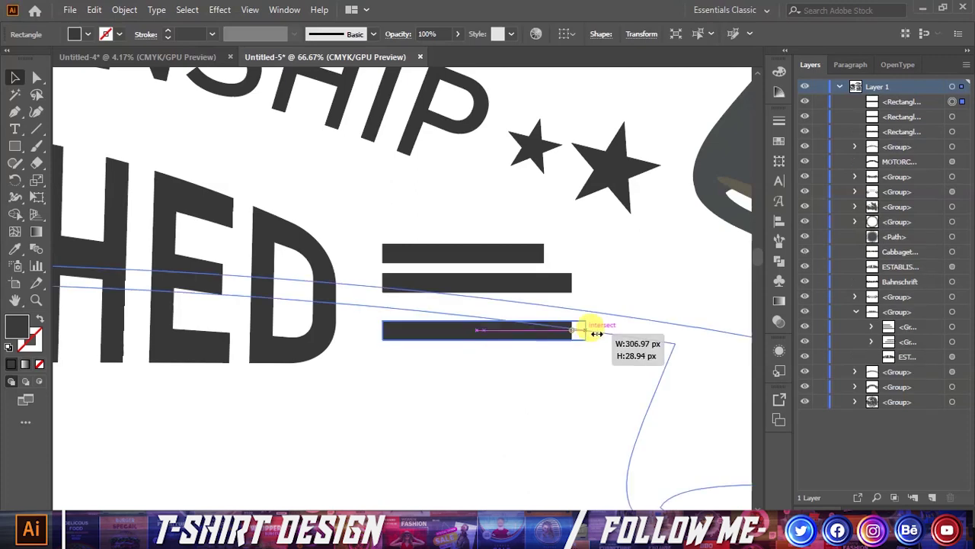
{"action": "left_click_drag", "start_coordinate": [509, 284], "coordinate": [507, 292]}
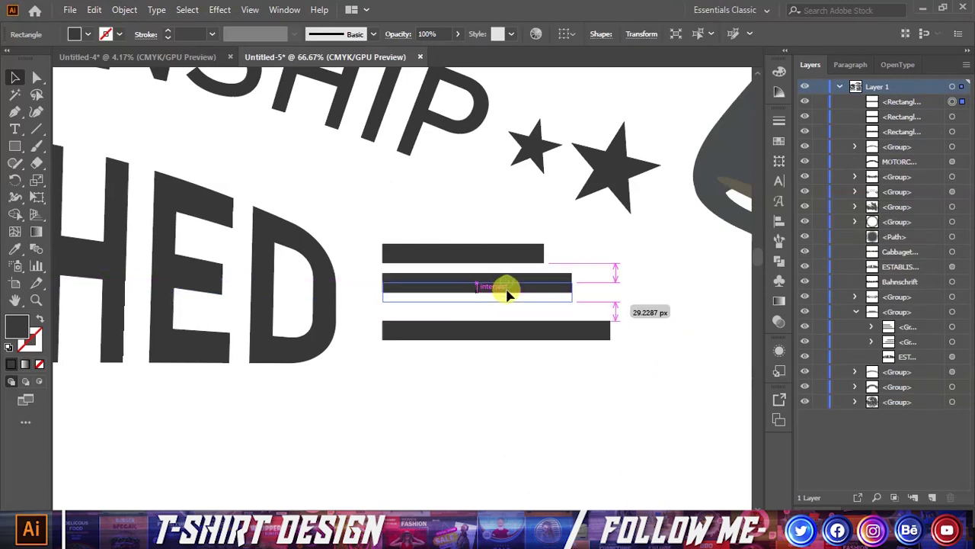
{"action": "left_click_drag", "start_coordinate": [487, 253], "coordinate": [490, 249]}
{"action": "left_click", "coordinate": [497, 285], "text": "shift"}
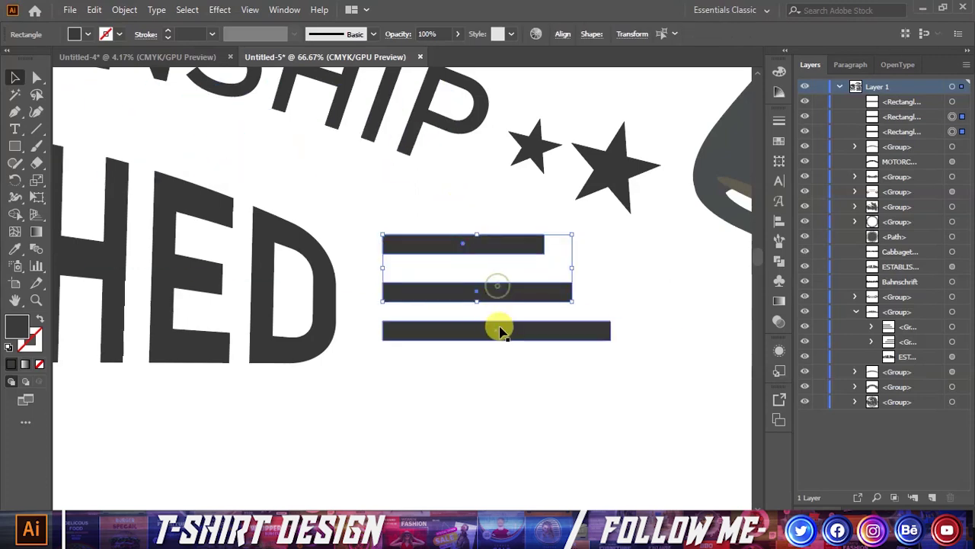
{"action": "key", "text": "Down"}
{"action": "key", "text": "Down"}
{"action": "key", "text": "Down"}
{"action": "key", "text": "Down"}
{"action": "key", "text": "Down"}
{"action": "key", "text": "Down"}
{"action": "key", "text": "Down"}
{"action": "key", "text": "Down"}
{"action": "key", "text": "Down"}
{"action": "key", "text": "Down"}
Select the top stripe bar and lower its upper edge to slim it.
{"action": "scroll", "coordinate": [499, 374], "scroll_direction": "down", "scroll_amount": 6}
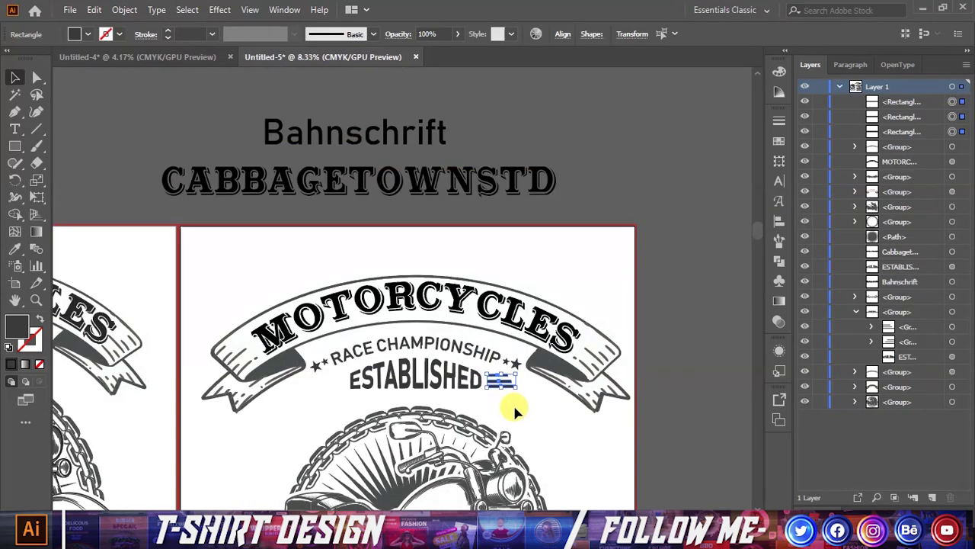
{"action": "left_click", "coordinate": [514, 407]}
{"action": "scroll", "coordinate": [515, 404], "scroll_direction": "up", "scroll_amount": 6}
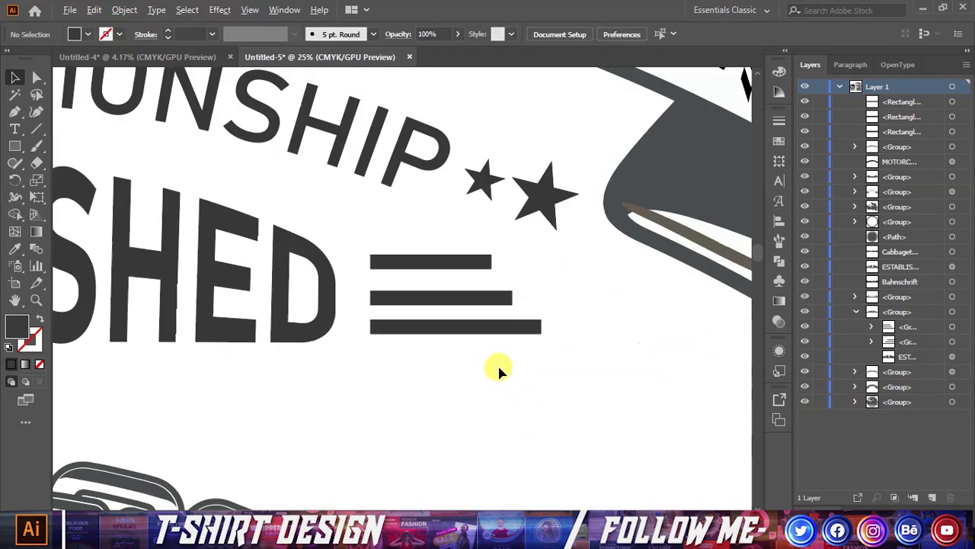
{"action": "left_click", "coordinate": [472, 305]}
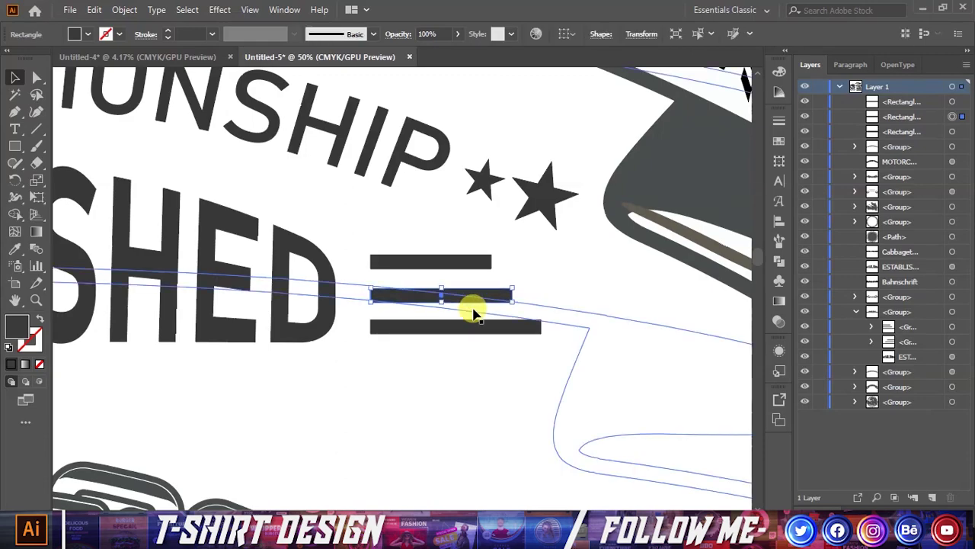
{"action": "scroll", "coordinate": [472, 312], "scroll_direction": "down", "scroll_amount": 2}
{"action": "left_click", "coordinate": [504, 378]}
{"action": "scroll", "coordinate": [504, 378], "scroll_direction": "down", "scroll_amount": 4}
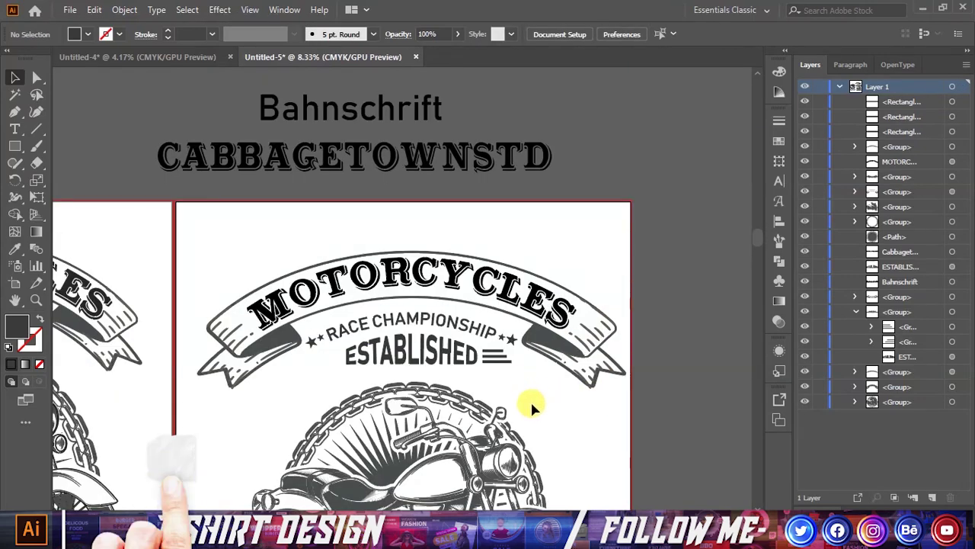
{"action": "scroll", "coordinate": [491, 373], "scroll_direction": "up", "scroll_amount": 4}
{"action": "scroll", "coordinate": [549, 374], "scroll_direction": "up", "scroll_amount": 4}
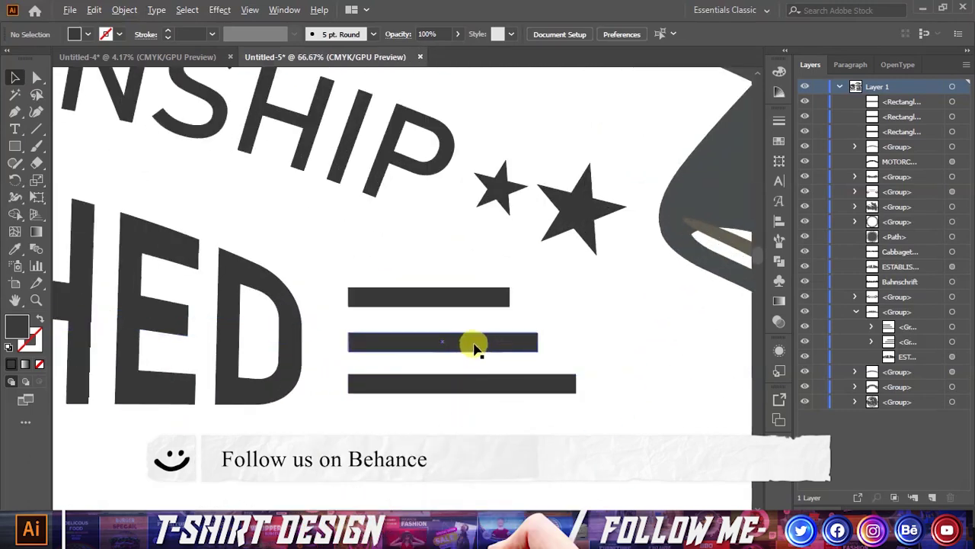
{"action": "scroll", "coordinate": [470, 343], "scroll_direction": "up", "scroll_amount": 1}
{"action": "left_click", "coordinate": [406, 271]}
{"action": "left_click_drag", "start_coordinate": [392, 254], "coordinate": [392, 263]}
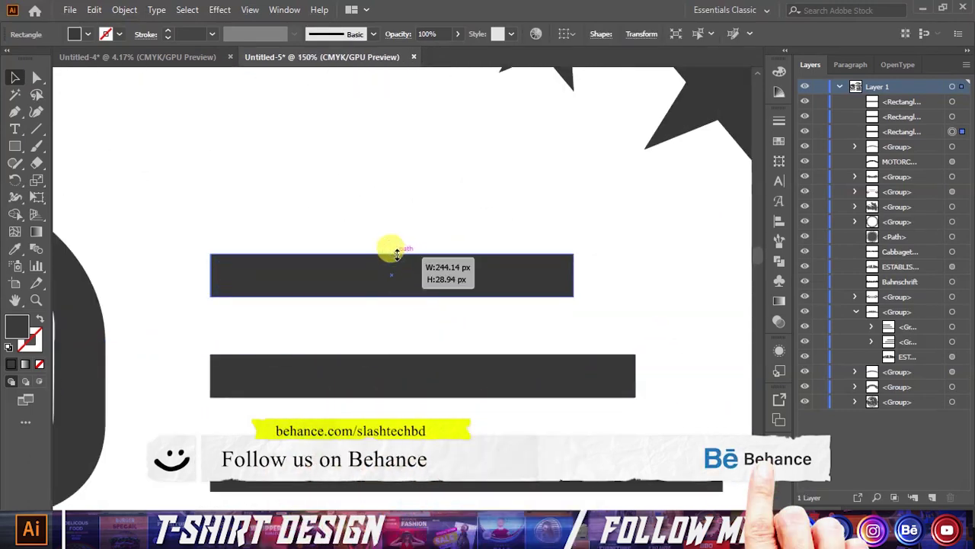
Zoom in and thin the top bar further by lowering its upper edge.
{"action": "key", "text": "z"}
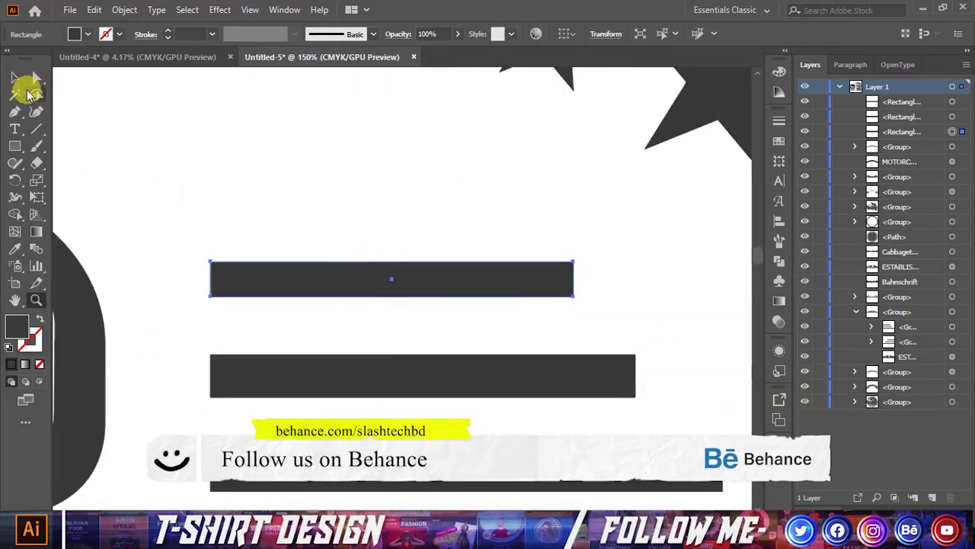
{"action": "left_click", "coordinate": [18, 93]}
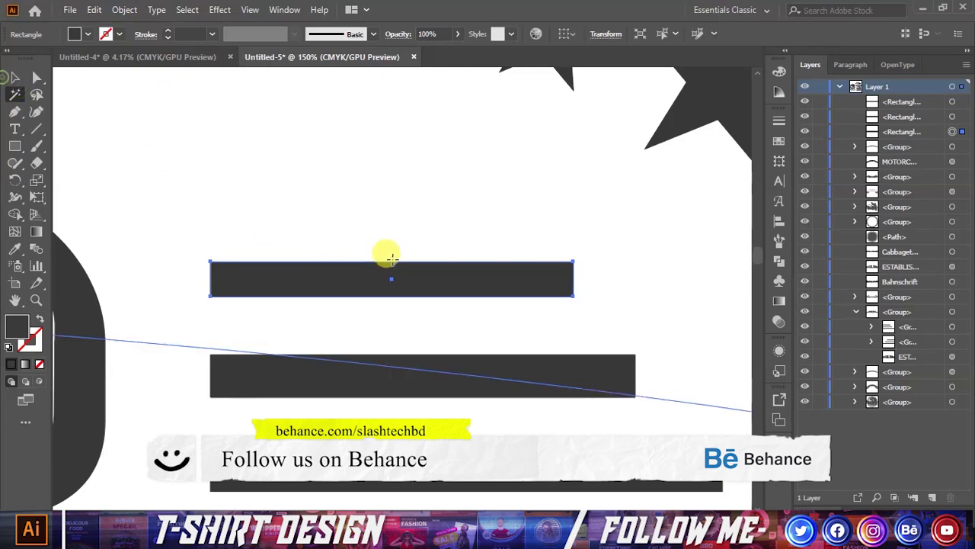
{"action": "left_click", "coordinate": [38, 113]}
{"action": "left_click", "coordinate": [17, 80]}
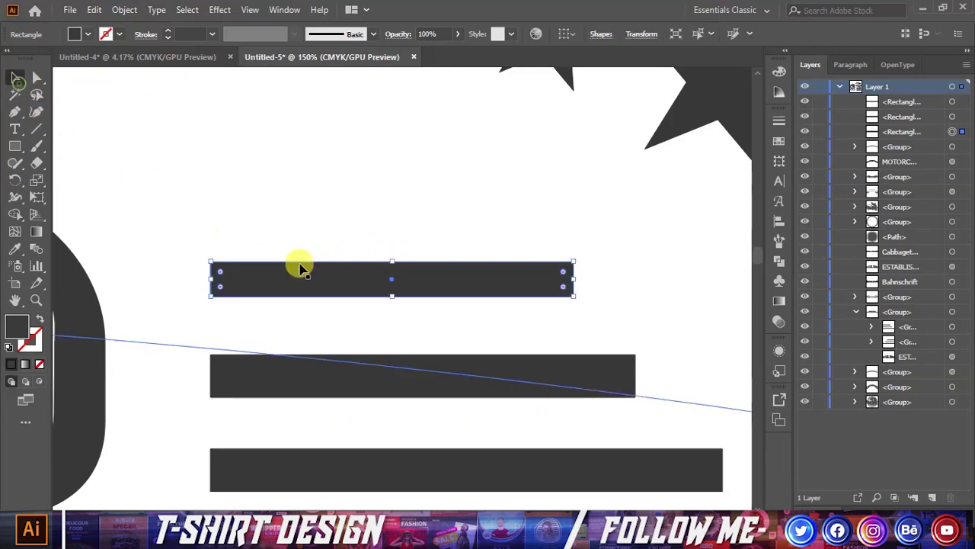
{"action": "left_click_drag", "start_coordinate": [392, 261], "coordinate": [391, 267]}
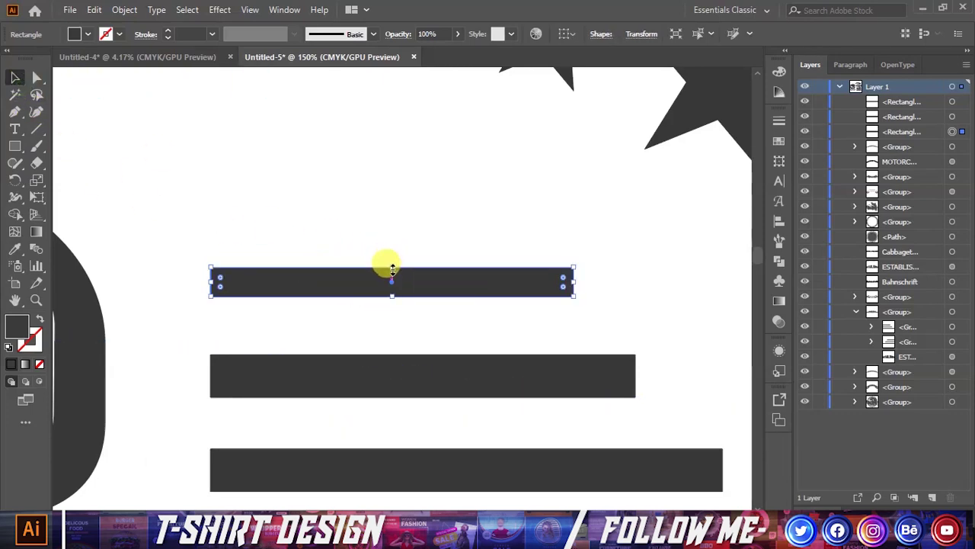
Thin the middle and bottom bars the same way, then select all three bars.
{"action": "left_click", "coordinate": [367, 374]}
{"action": "left_click_drag", "start_coordinate": [418, 353], "coordinate": [418, 364]}
{"action": "scroll", "coordinate": [424, 396], "scroll_direction": "down", "scroll_amount": 1}
{"action": "scroll", "coordinate": [430, 428], "scroll_direction": "down", "scroll_amount": 1}
{"action": "left_click", "coordinate": [432, 430]}
{"action": "scroll", "coordinate": [432, 431], "scroll_direction": "down", "scroll_amount": 2}
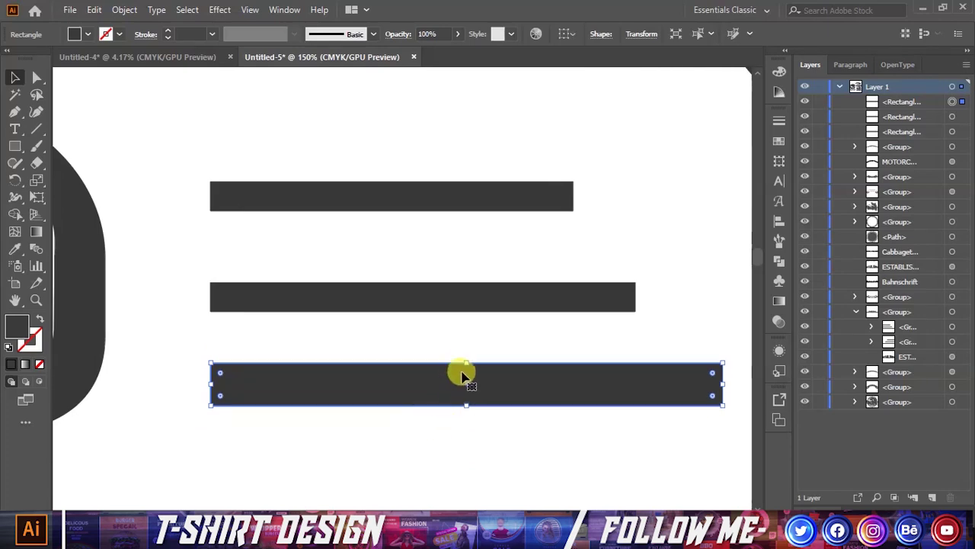
{"action": "left_click_drag", "start_coordinate": [467, 364], "coordinate": [465, 378]}
{"action": "scroll", "coordinate": [464, 367], "scroll_direction": "down", "scroll_amount": 2}
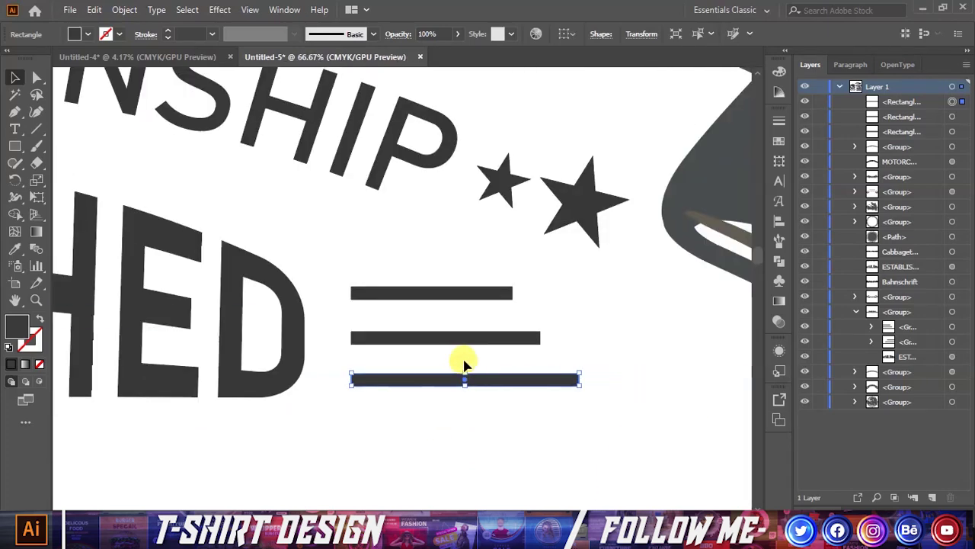
{"action": "scroll", "coordinate": [466, 358], "scroll_direction": "down", "scroll_amount": 2}
{"action": "left_click", "coordinate": [453, 321], "text": "shift"}
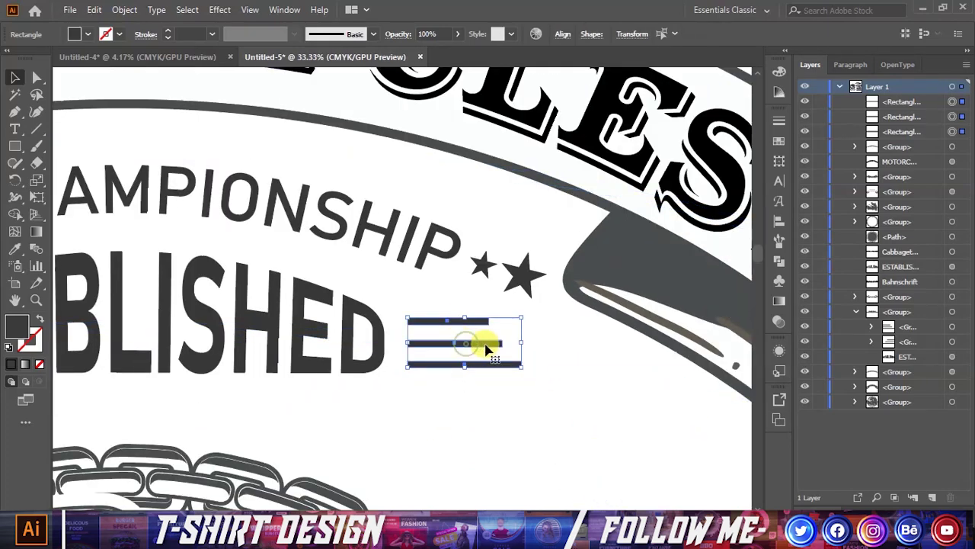
Group the three stripe bars and create a reflected copy of the group.
{"action": "right_click", "coordinate": [492, 349]}
{"action": "left_click", "coordinate": [539, 135]}
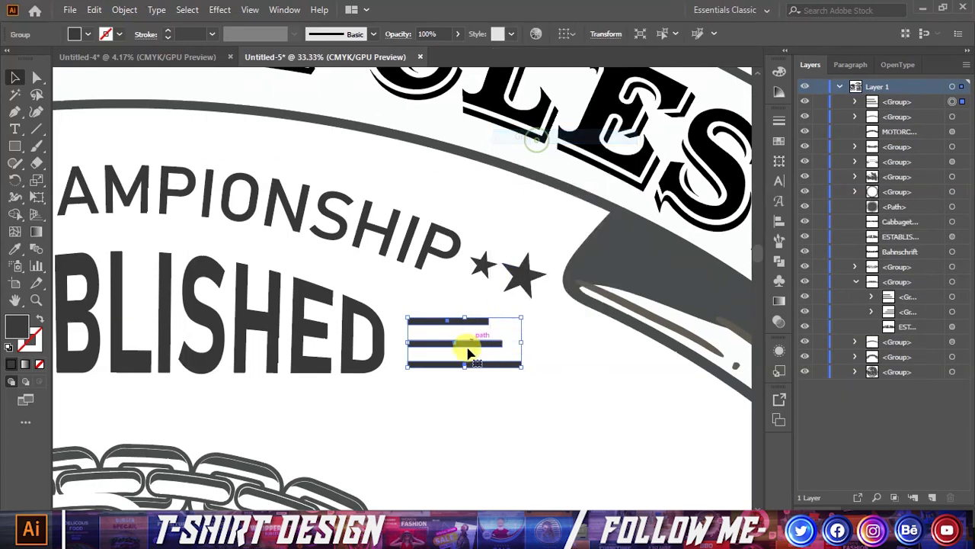
{"action": "right_click", "coordinate": [467, 351]}
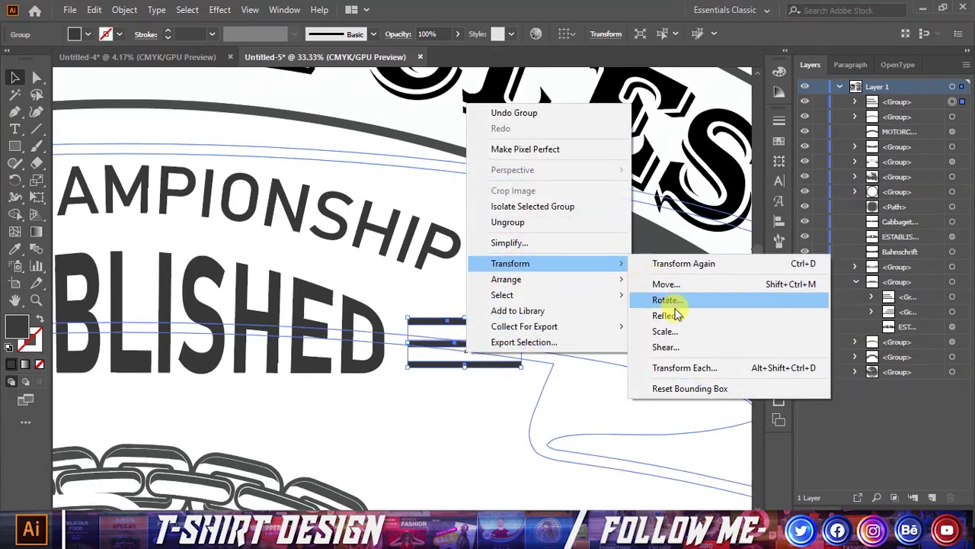
{"action": "left_click", "coordinate": [663, 315]}
{"action": "left_click", "coordinate": [435, 357]}
Move the mirrored bars left of ESTABLISHED, vertically centre-aligned with the right-hand set.
{"action": "scroll", "coordinate": [577, 371], "scroll_direction": "down", "scroll_amount": 2}
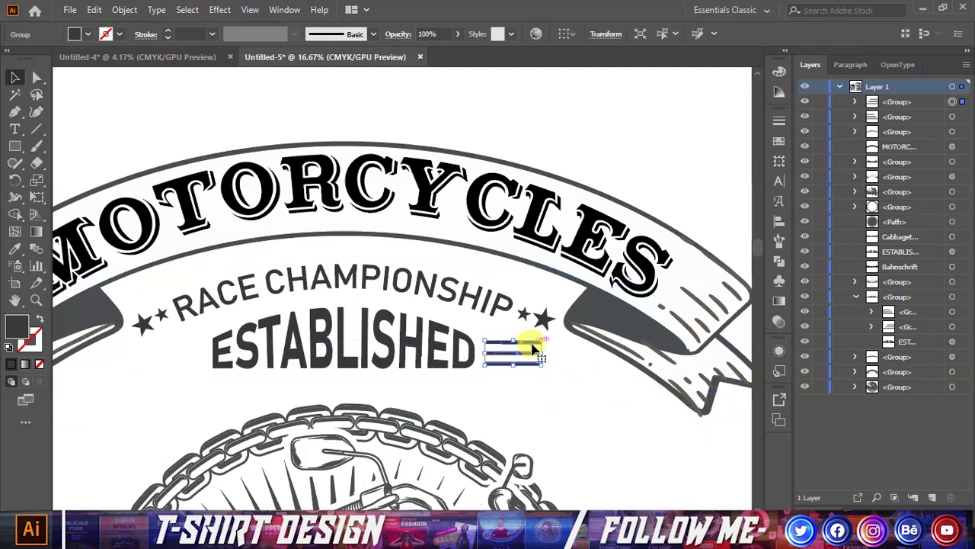
{"action": "left_click_drag", "start_coordinate": [491, 351], "coordinate": [163, 353]}
{"action": "left_click", "coordinate": [505, 355], "text": "shift"}
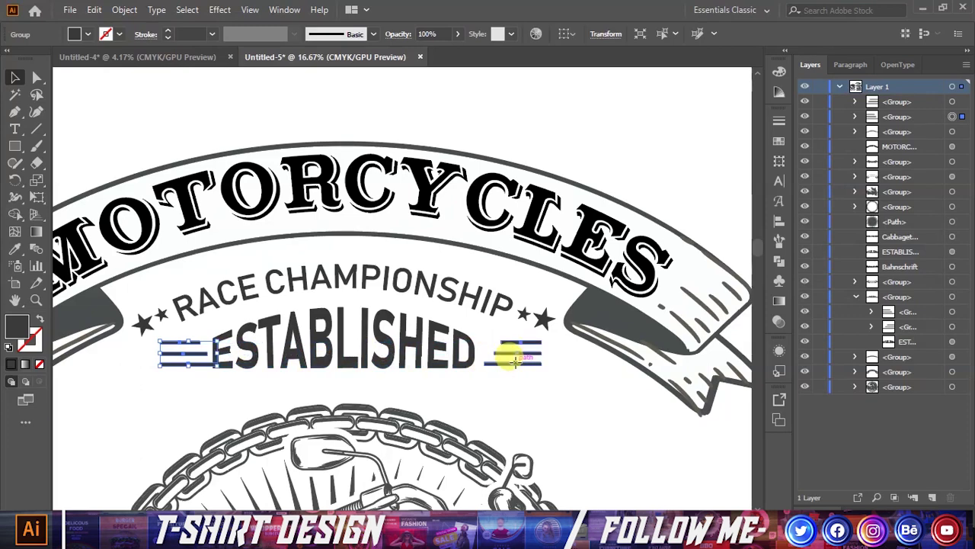
{"action": "left_click", "coordinate": [674, 39]}
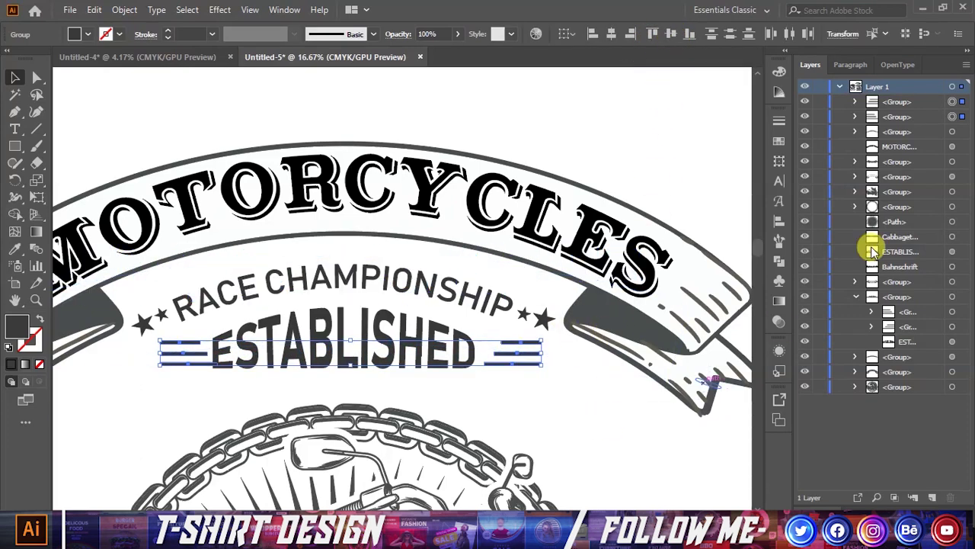
{"action": "left_click", "coordinate": [959, 118]}
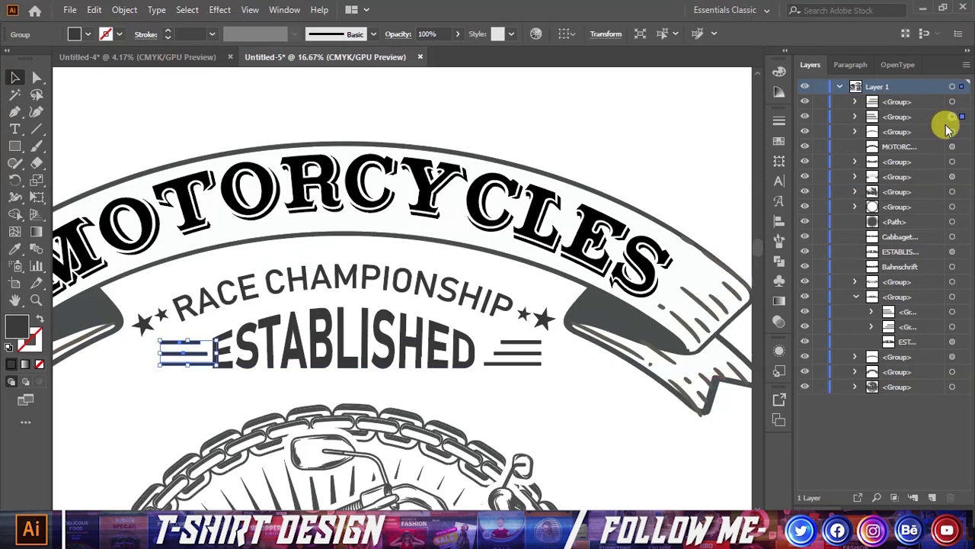
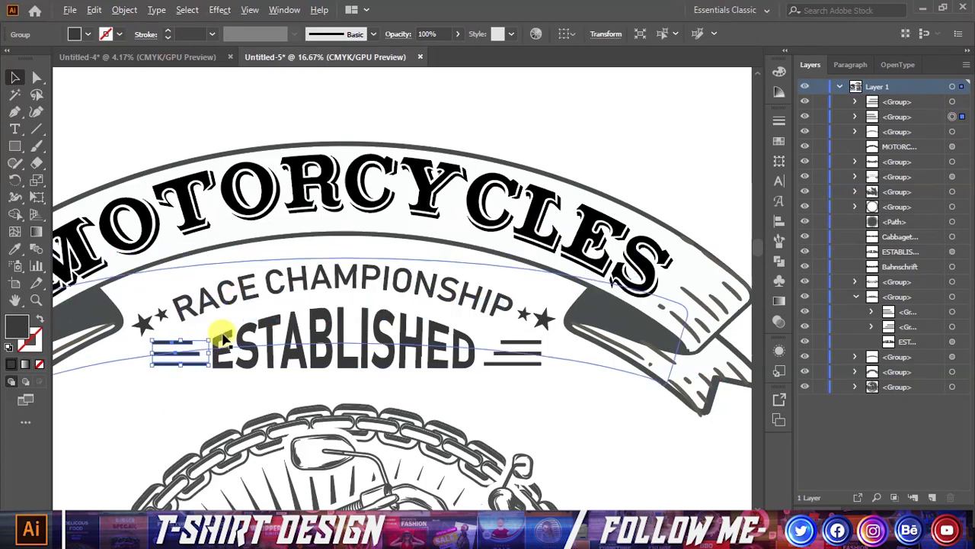
Flip the stacked bars horizontally and resize them to fit left of ESTABLISHED.
{"action": "scroll", "coordinate": [175, 366], "scroll_direction": "up", "scroll_amount": 1}
{"action": "scroll", "coordinate": [191, 370], "scroll_direction": "up", "scroll_amount": 1}
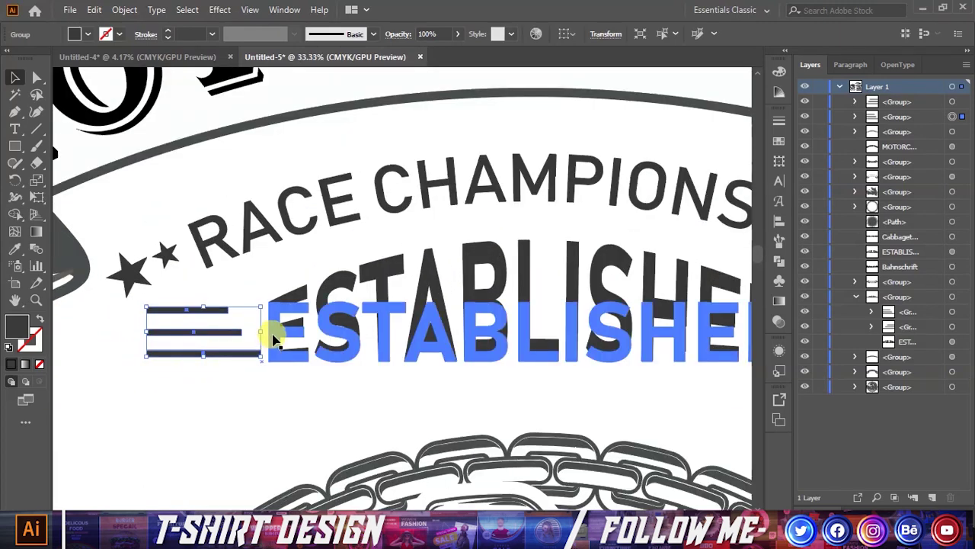
{"action": "scroll", "coordinate": [278, 329], "scroll_direction": "down", "scroll_amount": 1}
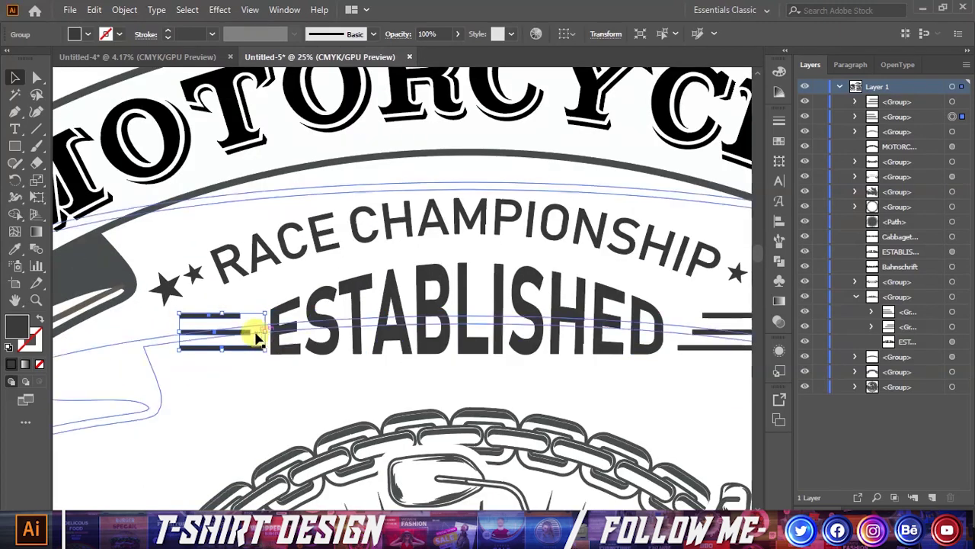
{"action": "scroll", "coordinate": [229, 347], "scroll_direction": "up", "scroll_amount": 1}
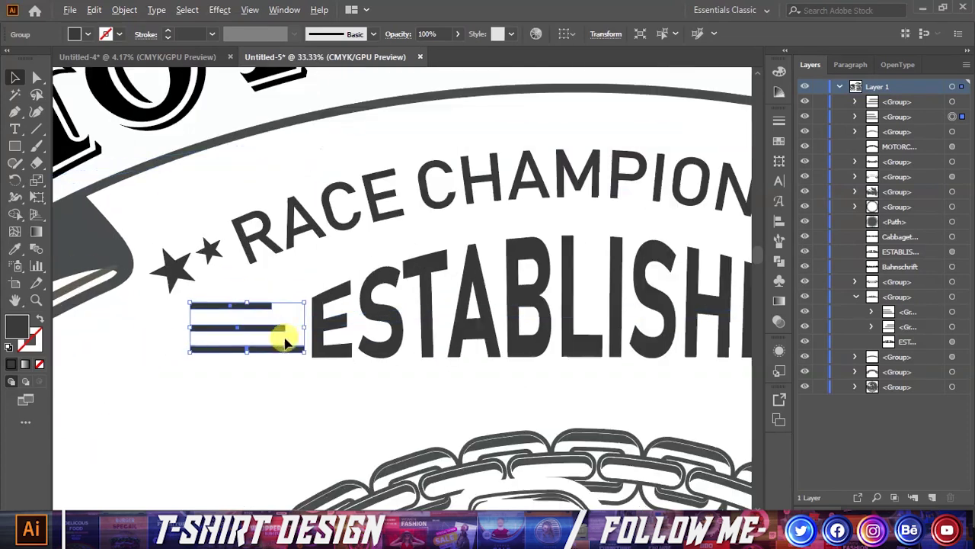
{"action": "left_click_drag", "start_coordinate": [304, 330], "coordinate": [111, 332]}
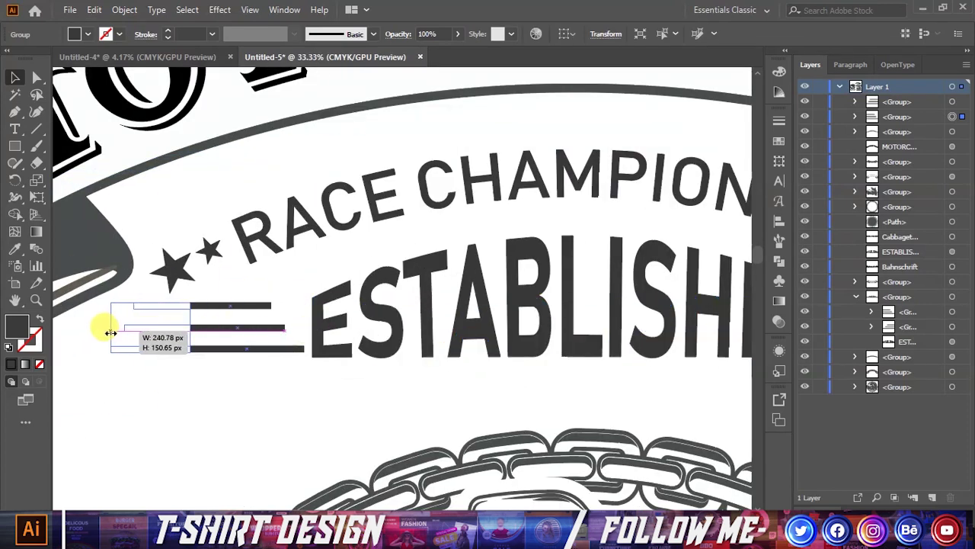
{"action": "mouse_move", "coordinate": [168, 331]}
{"action": "left_mouse_down"}
{"action": "mouse_move", "coordinate": [272, 331]}
{"action": "mouse_move", "coordinate": [202, 330]}
{"action": "left_mouse_up"}
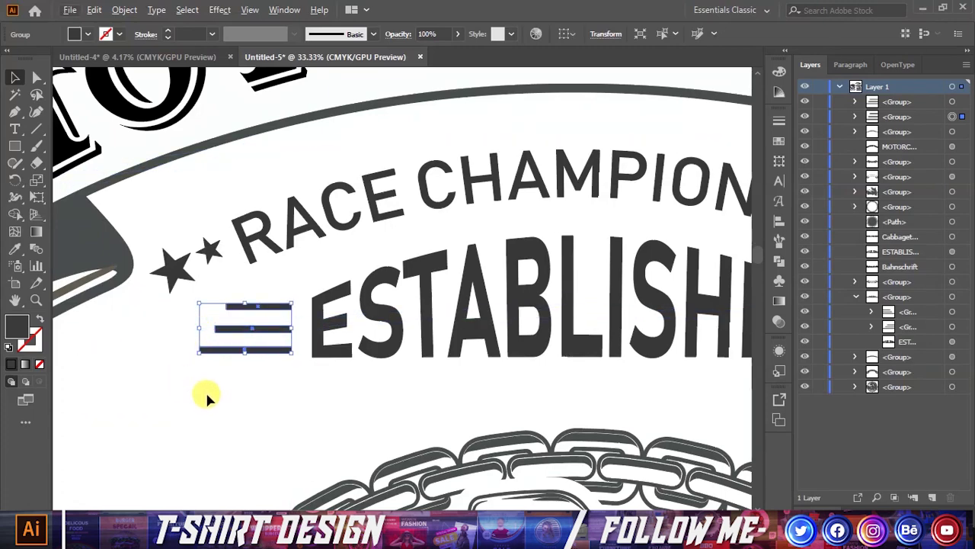
{"action": "scroll", "coordinate": [208, 387], "scroll_direction": "down", "scroll_amount": 2}
{"action": "left_click", "coordinate": [211, 396]}
{"action": "left_click", "coordinate": [225, 360]}
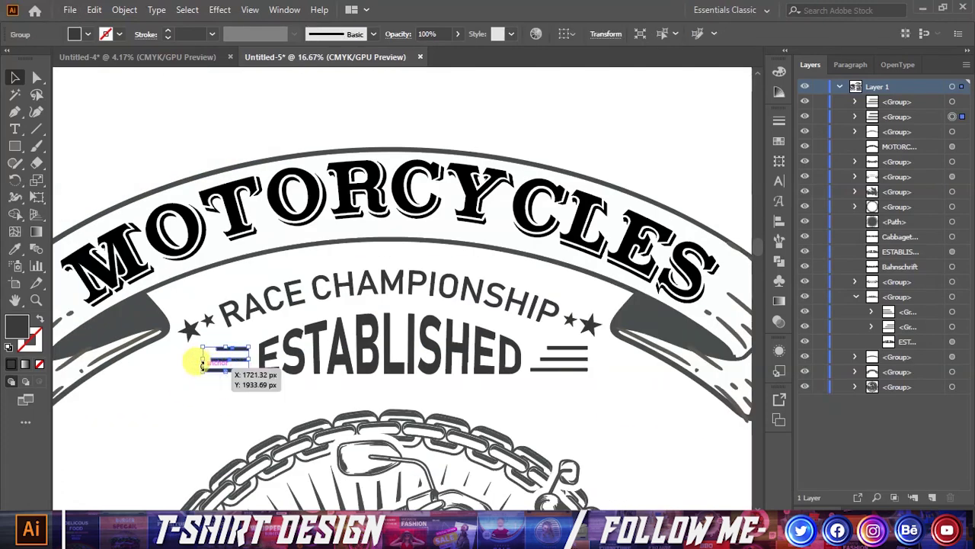
{"action": "left_click_drag", "start_coordinate": [201, 358], "coordinate": [199, 361]}
{"action": "left_click", "coordinate": [204, 406]}
Select both bar groups, try Horizontal Align Center, then undo it.
{"action": "scroll", "coordinate": [216, 388], "scroll_direction": "down", "scroll_amount": 1}
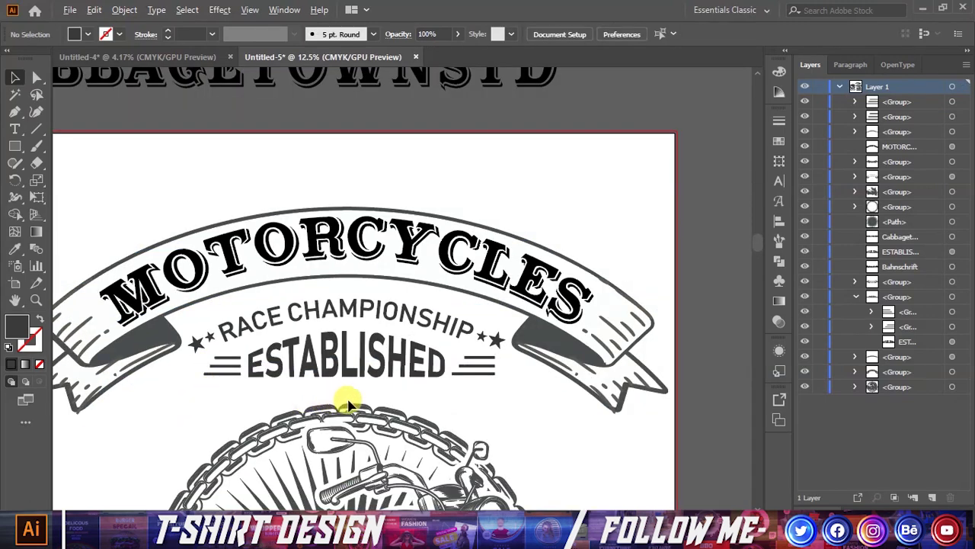
{"action": "scroll", "coordinate": [348, 396], "scroll_direction": "up", "scroll_amount": 1}
{"action": "left_click", "coordinate": [512, 355]}
{"action": "left_click", "coordinate": [388, 373]}
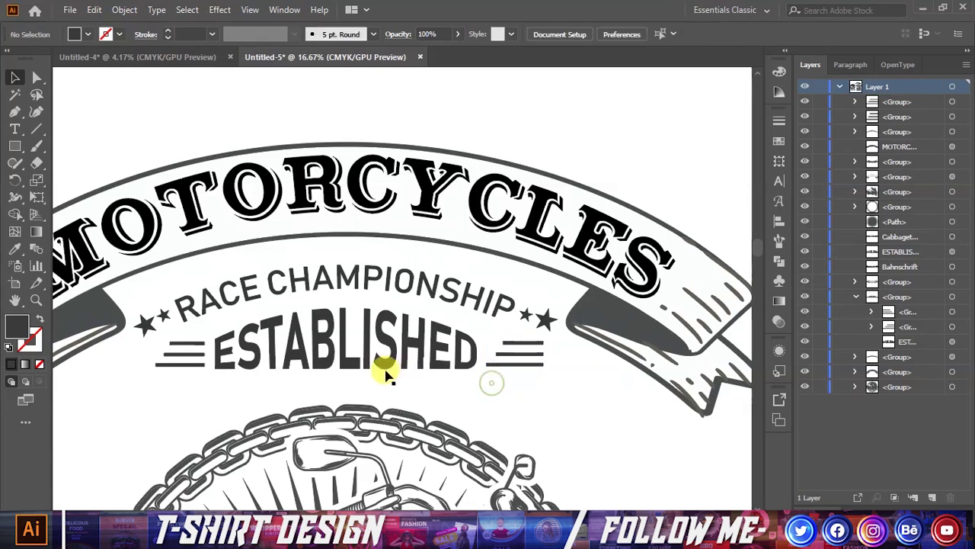
{"action": "left_click", "coordinate": [194, 362]}
{"action": "left_click", "coordinate": [501, 364], "text": "shift"}
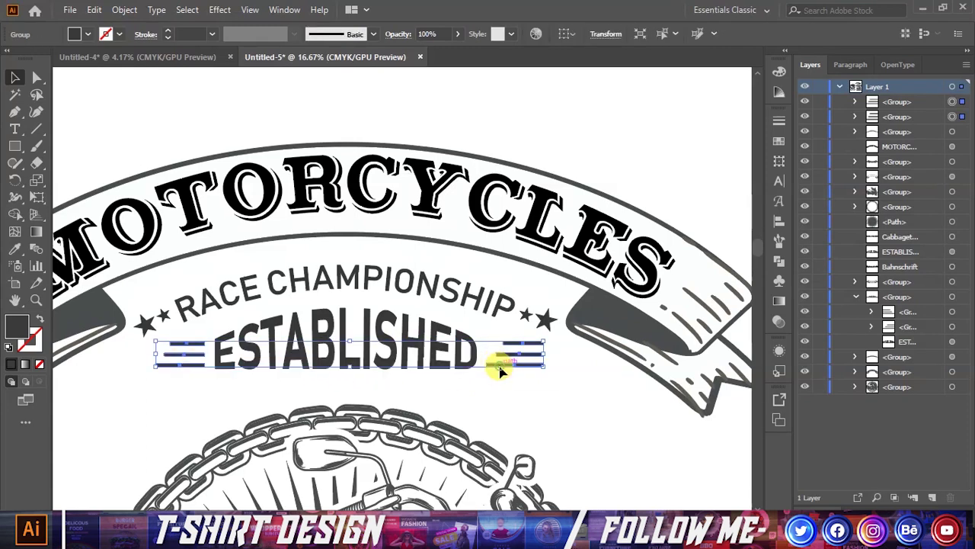
{"action": "left_click", "coordinate": [612, 35]}
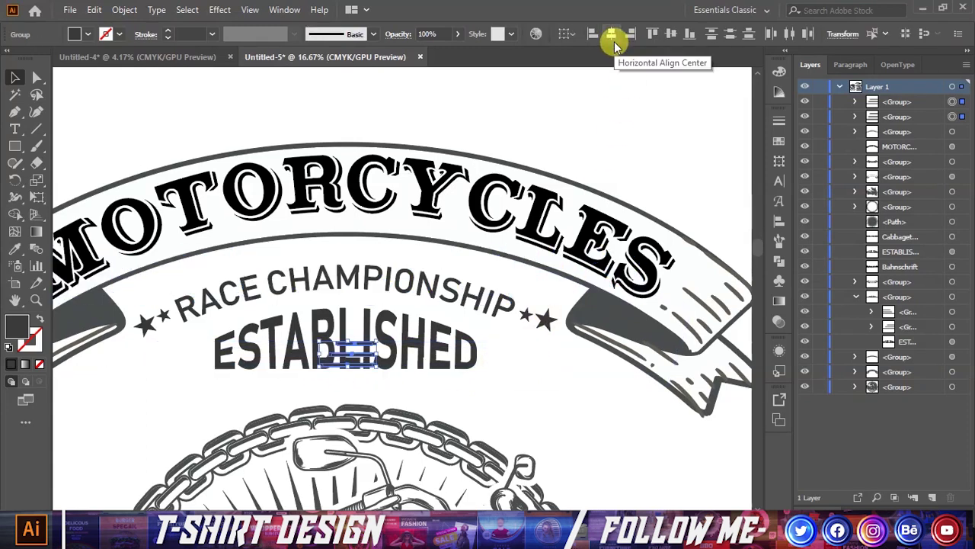
{"action": "key", "text": "ctrl+z"}
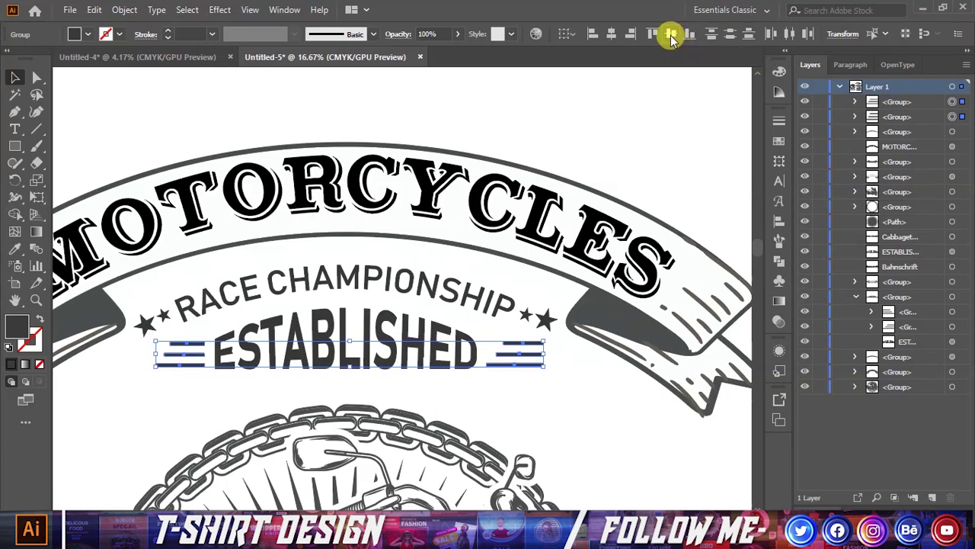
Drag ESTABLISHED so it sits between the left and right bar groups.
{"action": "left_click", "coordinate": [510, 404]}
{"action": "mouse_move", "coordinate": [378, 352]}
{"action": "left_mouse_down"}
{"action": "mouse_move", "coordinate": [373, 371]}
{"action": "mouse_move", "coordinate": [229, 359]}
{"action": "left_mouse_up"}
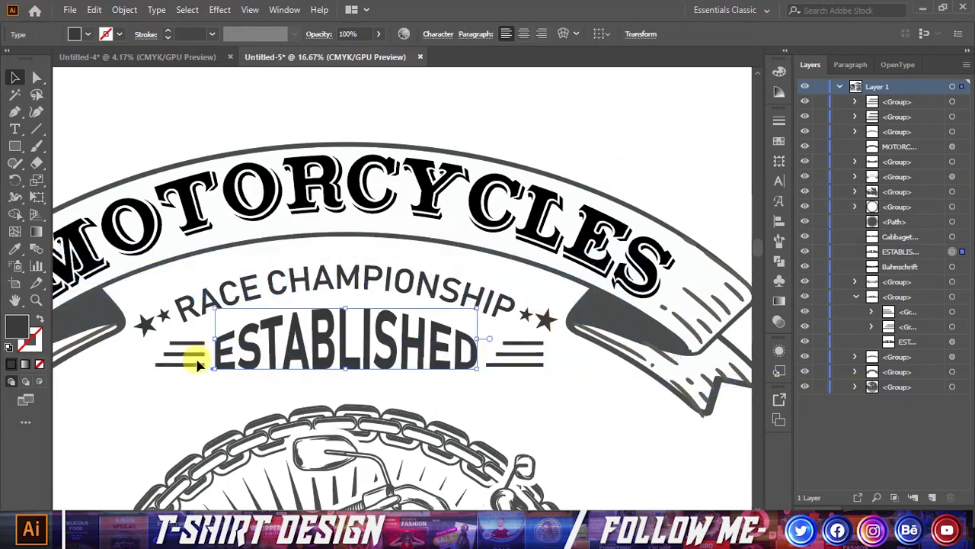
{"action": "left_click", "coordinate": [196, 359]}
{"action": "left_click", "coordinate": [195, 357]}
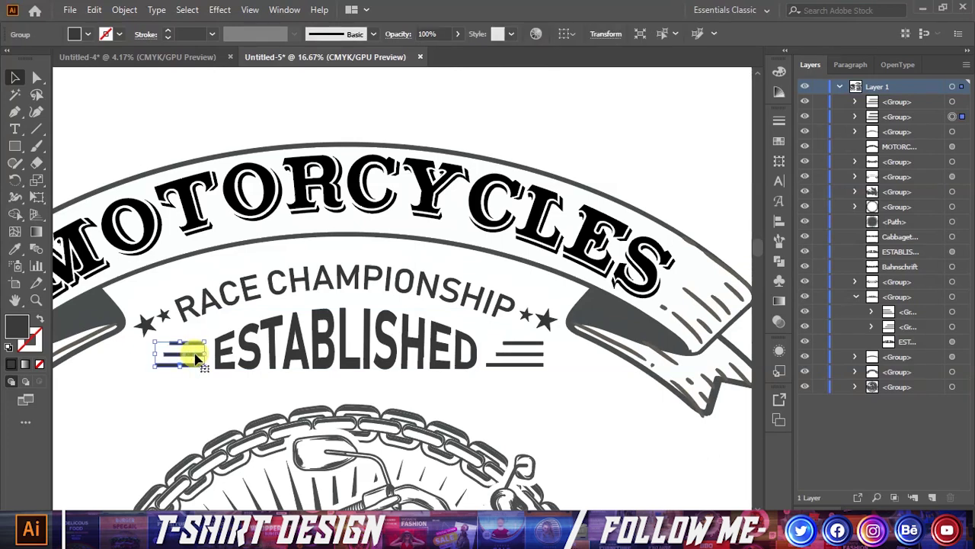
{"action": "left_click", "coordinate": [512, 397]}
{"action": "scroll", "coordinate": [519, 385], "scroll_direction": "up", "scroll_amount": 2}
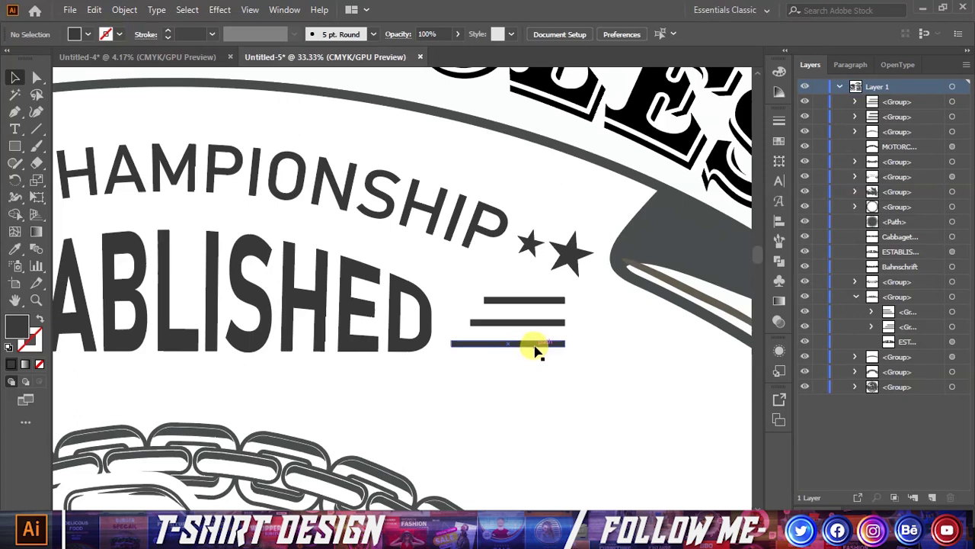
Reflect a vertical copy of the right bars, delete the original, and place the copy beside ESTABLISHED.
{"action": "right_click", "coordinate": [535, 349]}
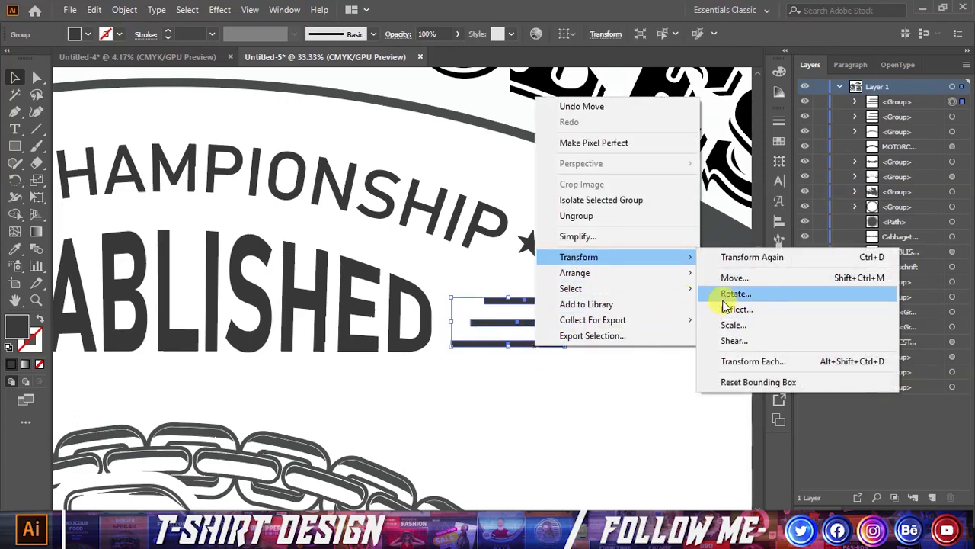
{"action": "left_click", "coordinate": [732, 308]}
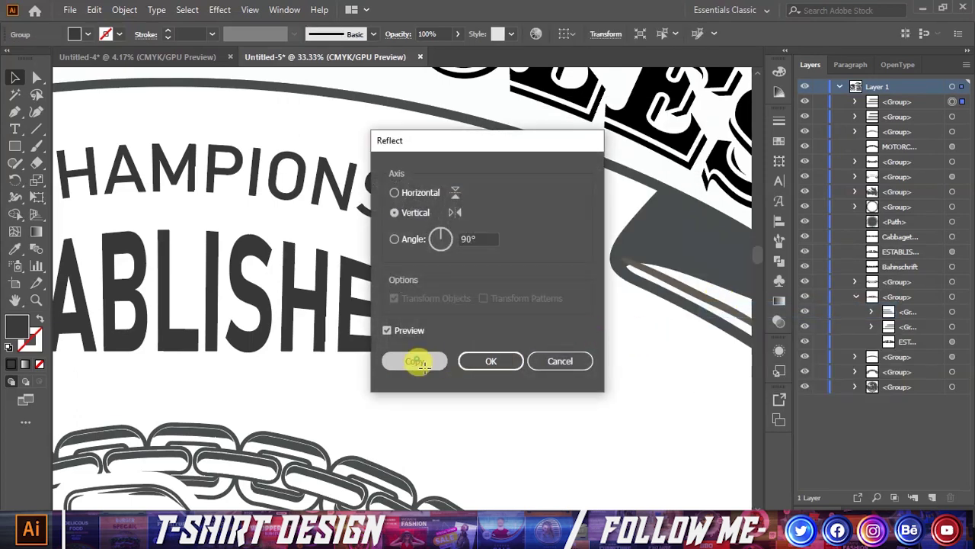
{"action": "left_click", "coordinate": [414, 359]}
{"action": "left_click_drag", "start_coordinate": [516, 377], "coordinate": [543, 313]}
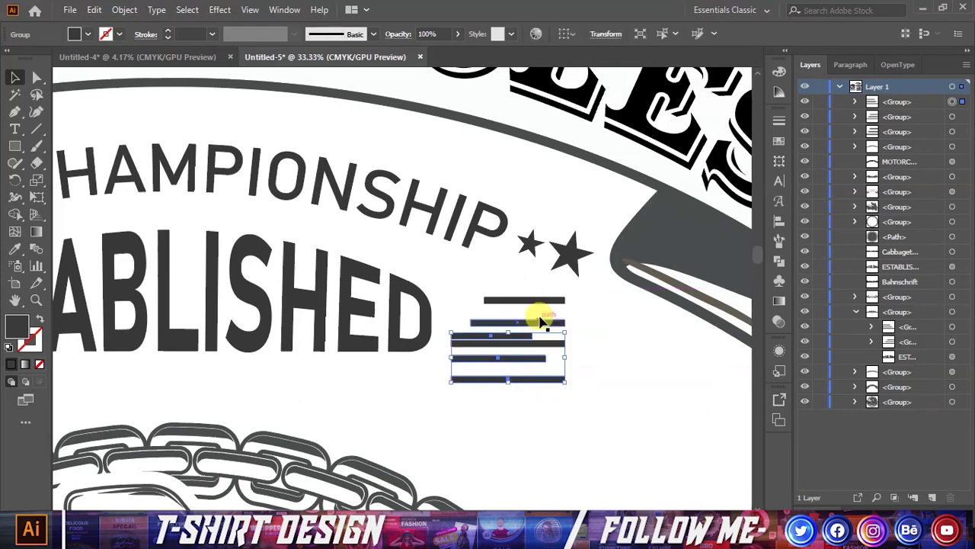
{"action": "key", "text": "Delete"}
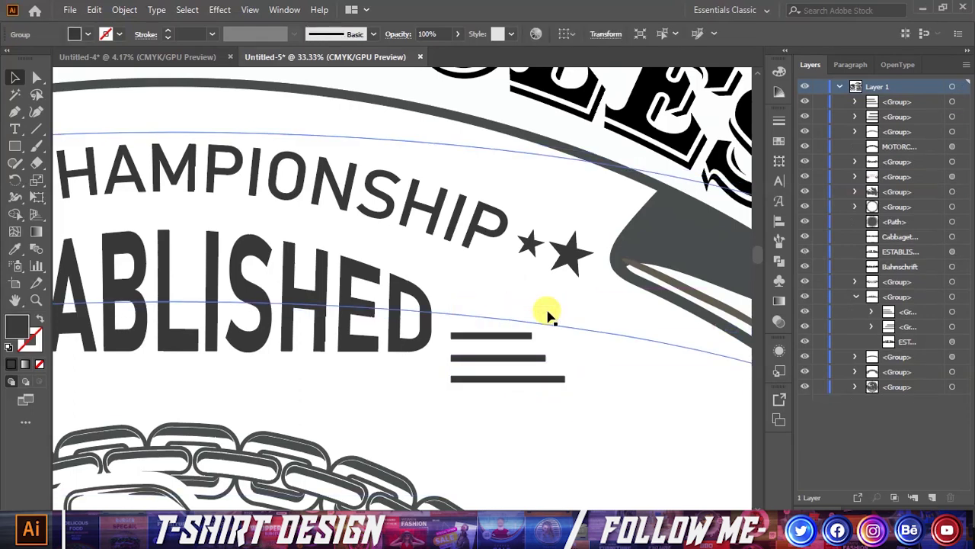
{"action": "mouse_move", "coordinate": [526, 385]}
{"action": "left_mouse_down"}
{"action": "mouse_move", "coordinate": [525, 348]}
{"action": "mouse_move", "coordinate": [218, 342]}
{"action": "mouse_move", "coordinate": [200, 333]}
{"action": "left_mouse_up"}
{"action": "key", "text": "ctrl+minus"}
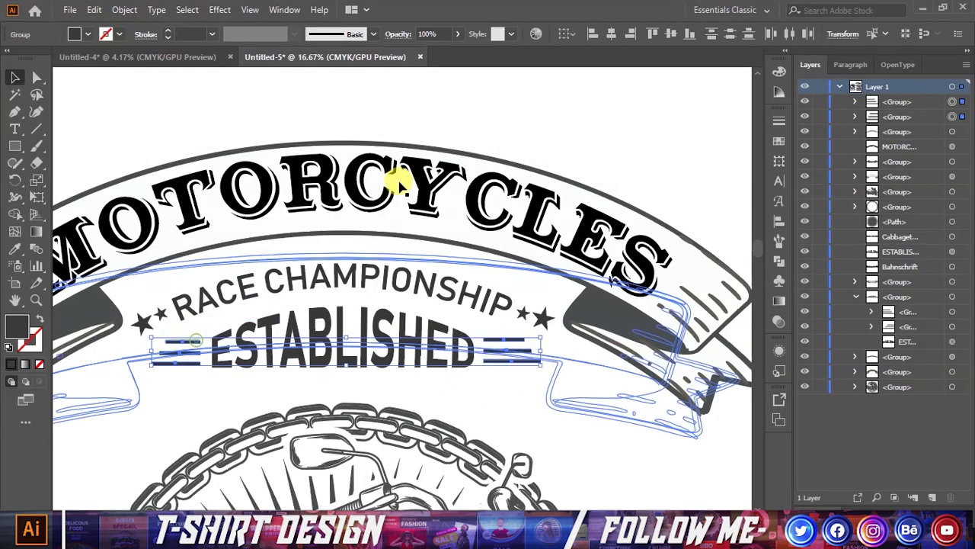
Vertically center the bars on ESTABLISHED and group the word with its side bars.
{"action": "left_click", "coordinate": [673, 35]}
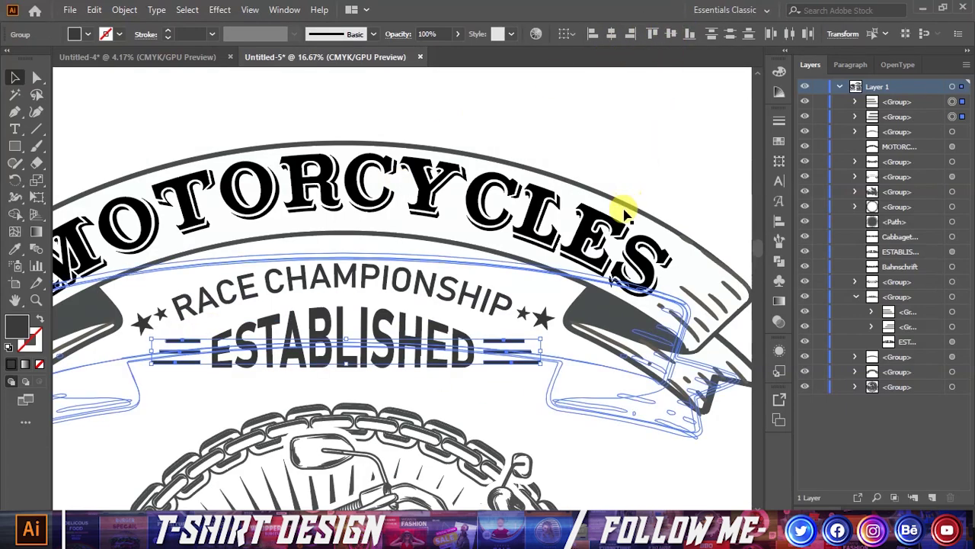
{"action": "left_click", "coordinate": [490, 394]}
{"action": "scroll", "coordinate": [490, 394], "scroll_direction": "down", "scroll_amount": 2}
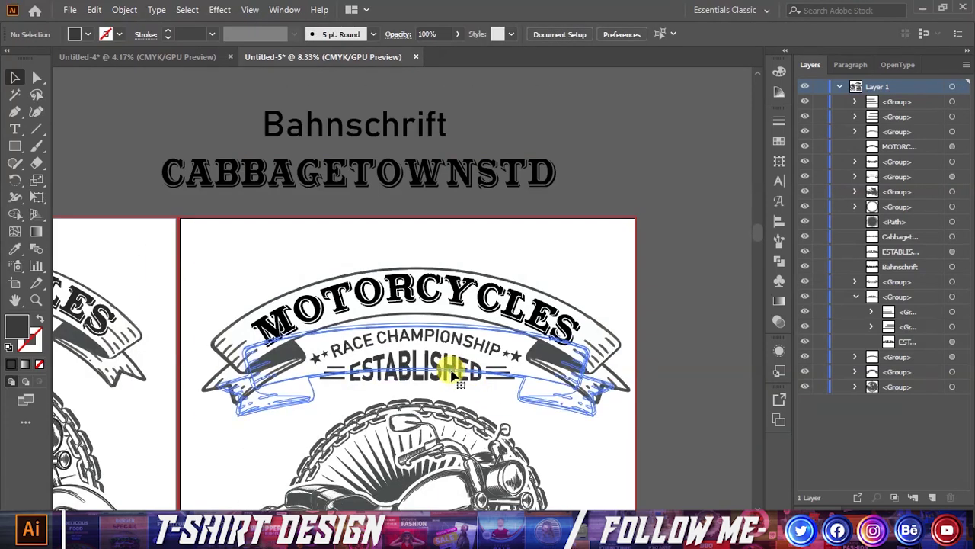
{"action": "scroll", "coordinate": [450, 377], "scroll_direction": "up", "scroll_amount": 2}
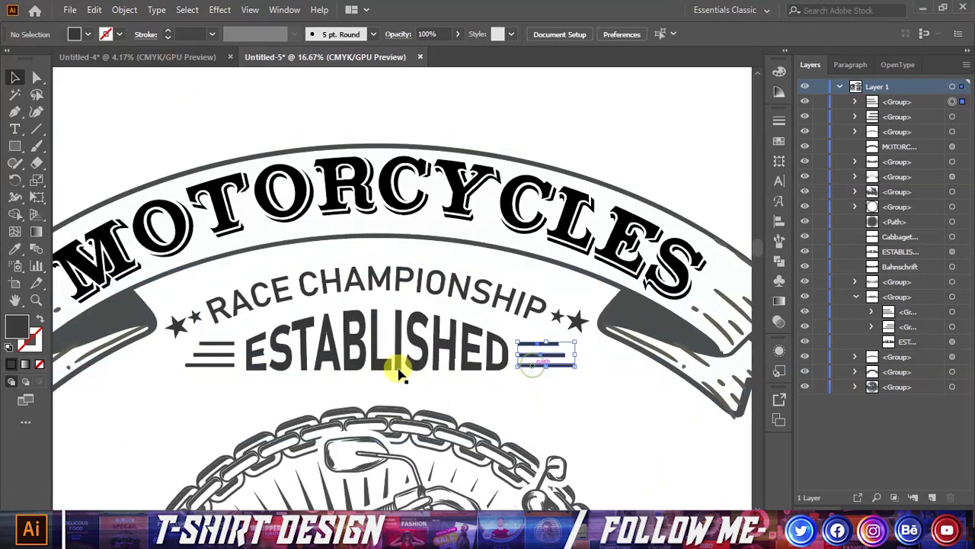
{"action": "left_click", "coordinate": [211, 356]}
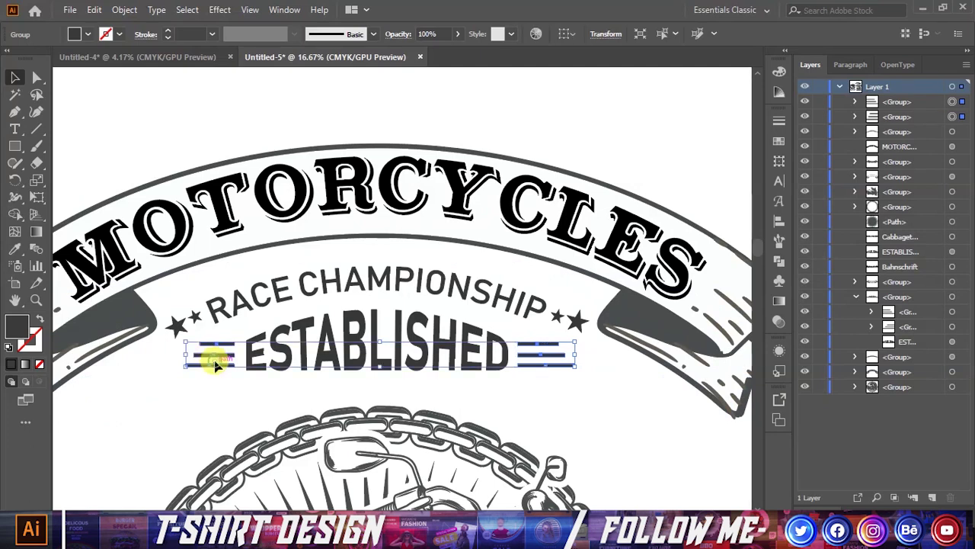
{"action": "left_click", "coordinate": [288, 365], "text": "shift"}
{"action": "right_click", "coordinate": [285, 362]}
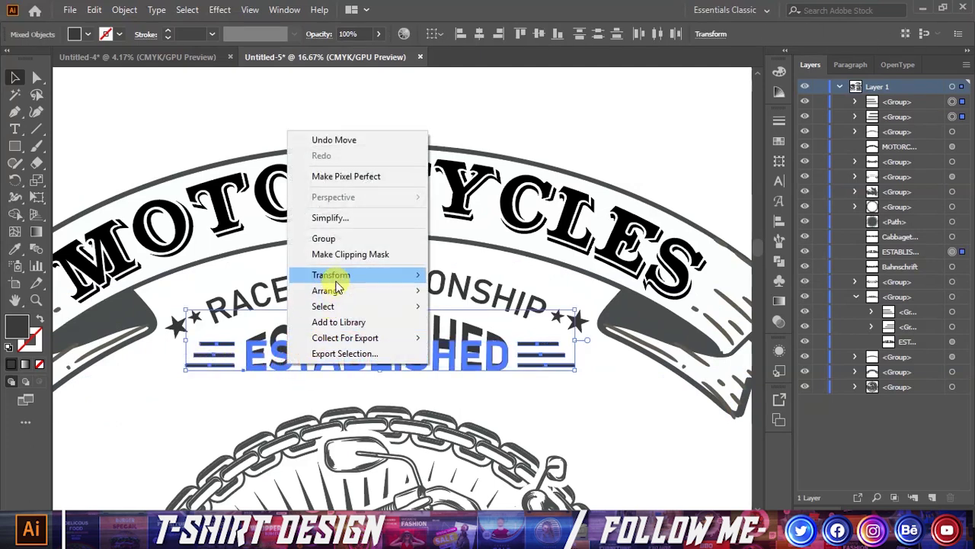
{"action": "left_click", "coordinate": [333, 241]}
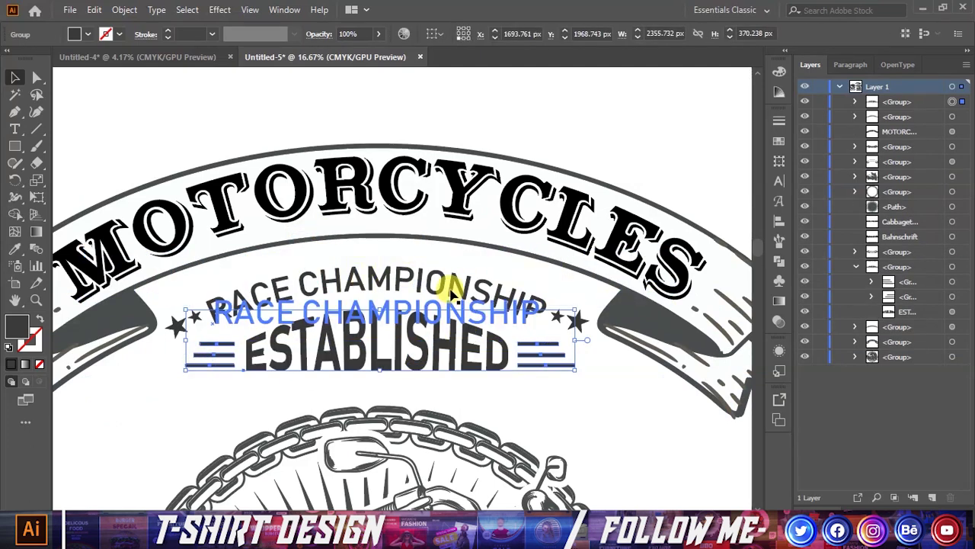
Horizontally center the header group with MOTORCYCLES and the top ribbon banner.
{"action": "scroll", "coordinate": [425, 206], "scroll_direction": "down", "scroll_amount": 1}
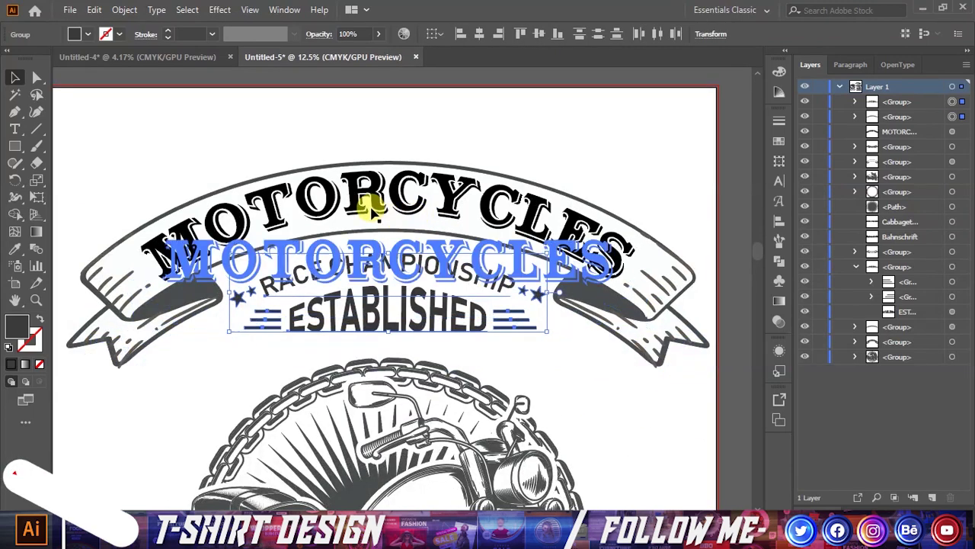
{"action": "left_click", "coordinate": [360, 196], "text": "shift"}
{"action": "left_click", "coordinate": [97, 316], "text": "shift"}
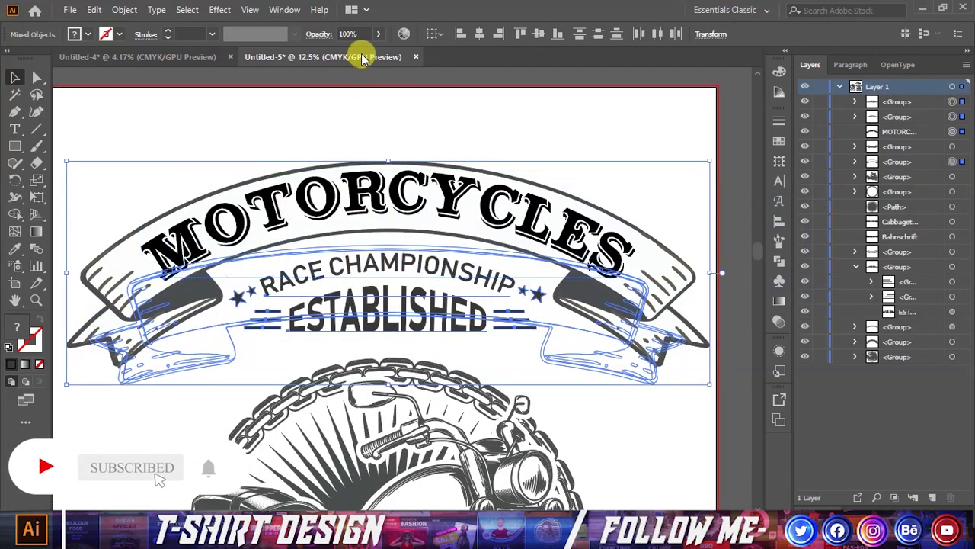
{"action": "left_click", "coordinate": [479, 35]}
{"action": "scroll", "coordinate": [442, 257], "scroll_direction": "down", "scroll_amount": 2}
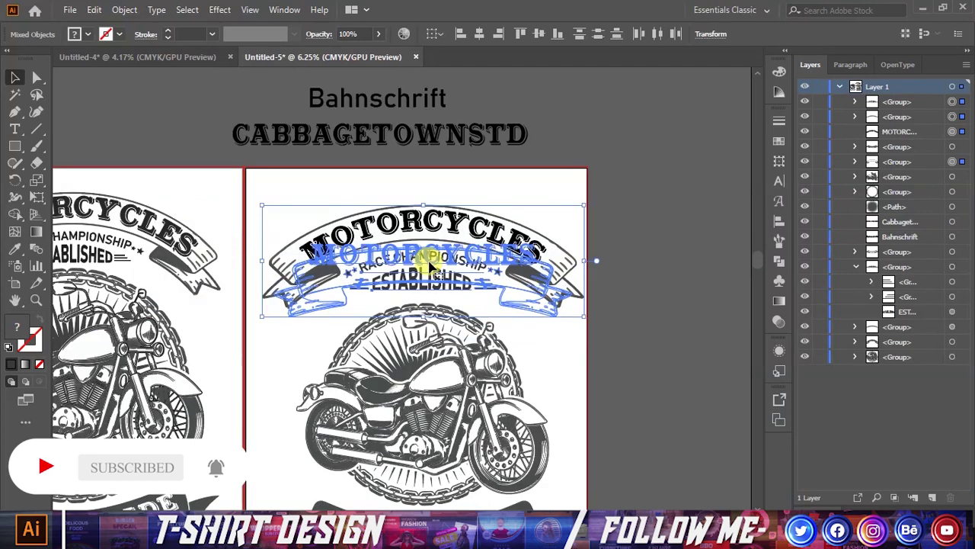
{"action": "left_click", "coordinate": [642, 242]}
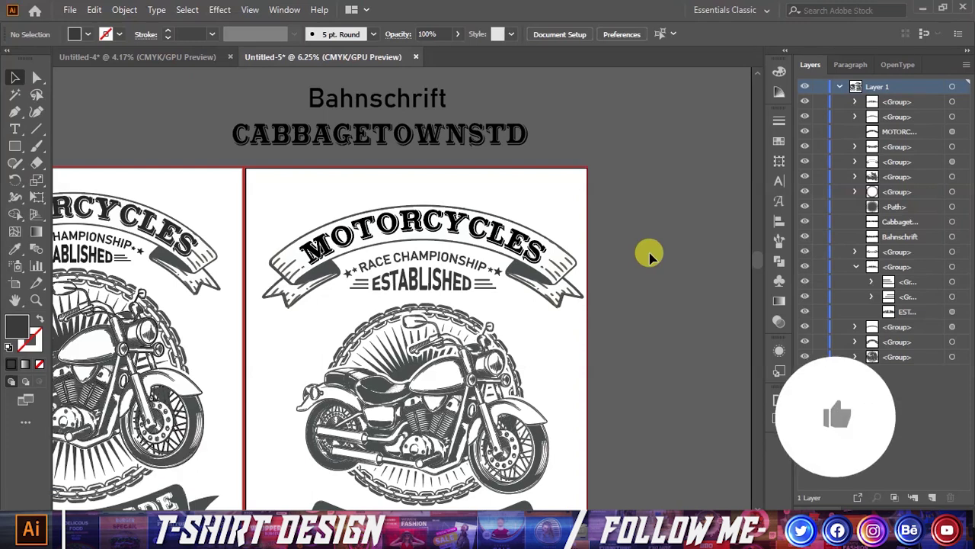
Move the RACE CHAMPIONSHIP and ESTABLISHED group lower inside the top banner.
{"action": "scroll", "coordinate": [564, 294], "scroll_direction": "up", "scroll_amount": 1}
{"action": "left_click_drag", "start_coordinate": [402, 260], "coordinate": [427, 206]}
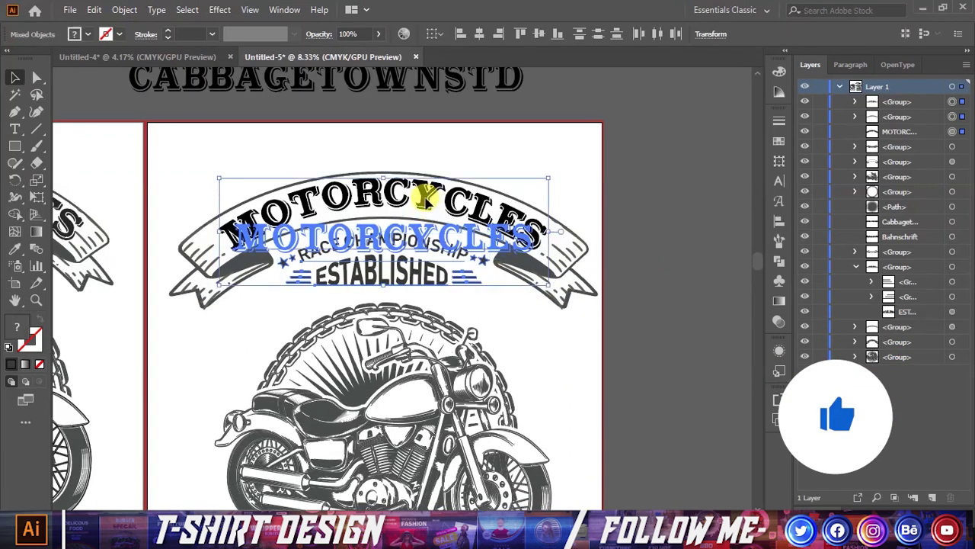
{"action": "left_click", "coordinate": [533, 330]}
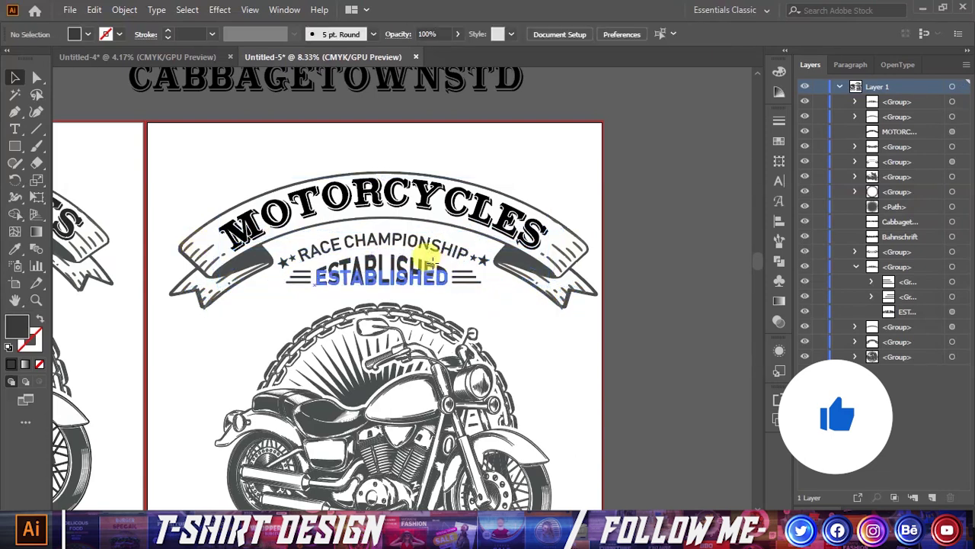
{"action": "left_click", "coordinate": [434, 267]}
{"action": "left_click_drag", "start_coordinate": [406, 237], "coordinate": [427, 269]}
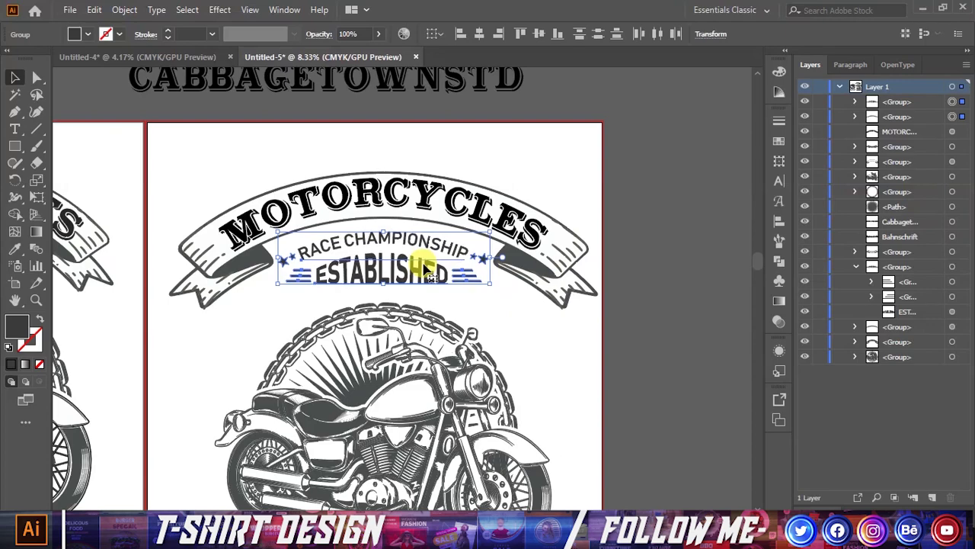
{"action": "scroll", "coordinate": [457, 305], "scroll_direction": "down", "scroll_amount": 2}
{"action": "scroll", "coordinate": [571, 359], "scroll_direction": "up", "scroll_amount": 1}
{"action": "scroll", "coordinate": [593, 375], "scroll_direction": "up", "scroll_amount": 1}
Group the motorcycle with its chain and sunburst and move it up toward the header.
{"action": "left_click", "coordinate": [556, 327]}
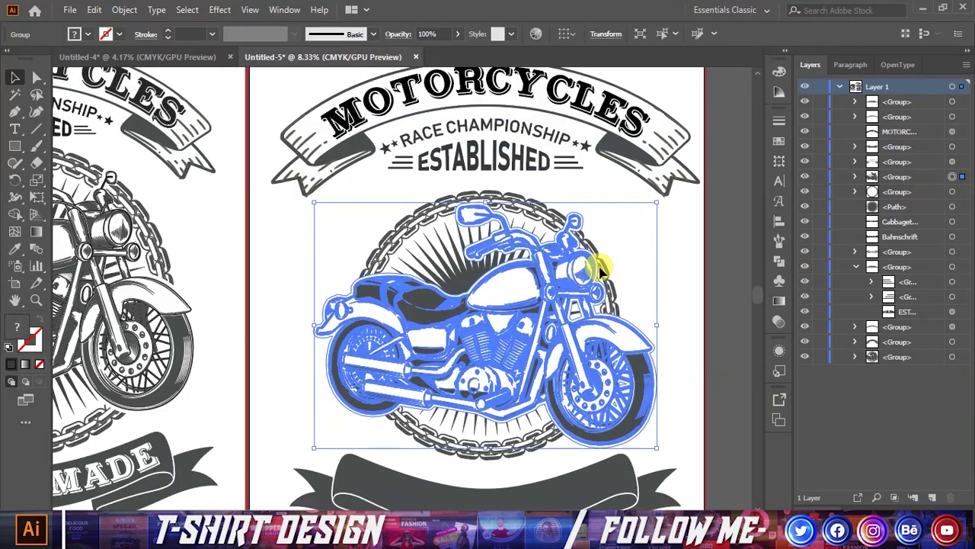
{"action": "left_click", "coordinate": [475, 265], "text": "shift"}
{"action": "right_click", "coordinate": [473, 267]}
{"action": "left_click", "coordinate": [503, 368]}
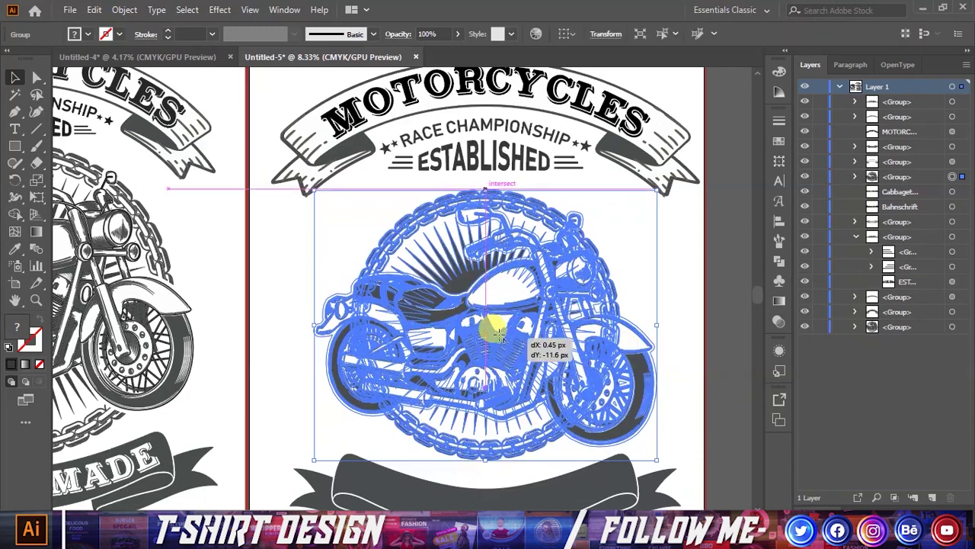
{"action": "left_click_drag", "start_coordinate": [497, 333], "coordinate": [438, 317]}
{"action": "scroll", "coordinate": [438, 316], "scroll_direction": "down", "scroll_amount": 1}
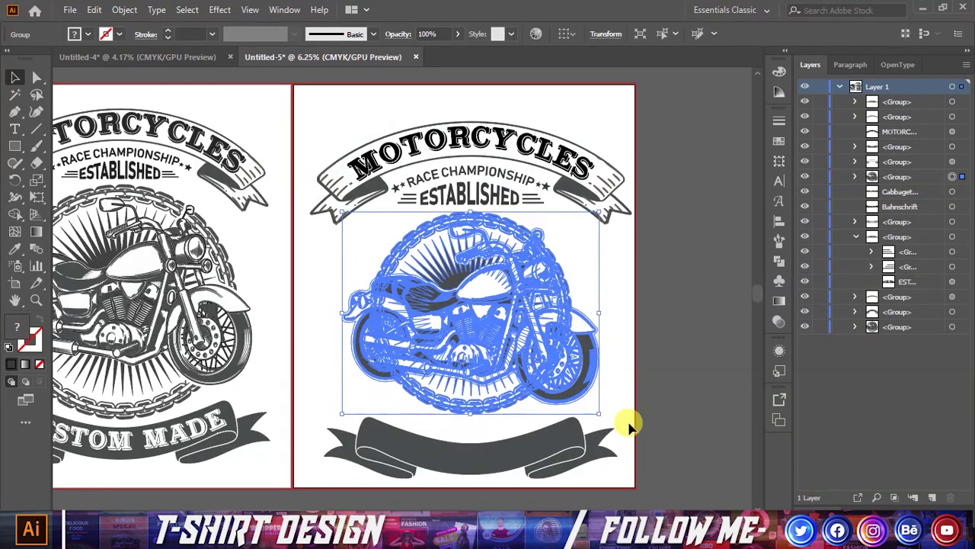
{"action": "left_click", "coordinate": [629, 427]}
Nudge the bottom banner and title closer for a tighter badge layout.
{"action": "scroll", "coordinate": [610, 431], "scroll_direction": "down", "scroll_amount": 2}
{"action": "left_click_drag", "start_coordinate": [557, 402], "coordinate": [552, 390]}
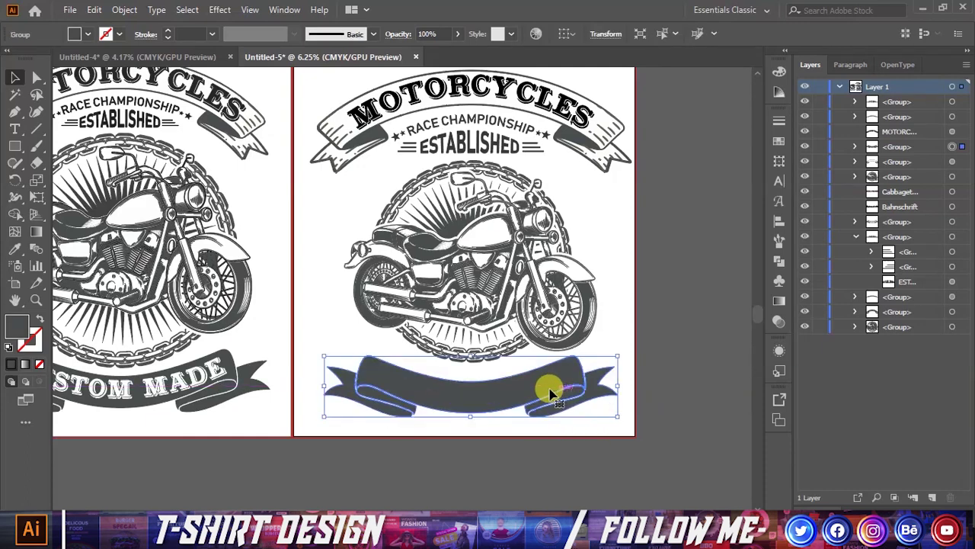
{"action": "left_click", "coordinate": [632, 267]}
{"action": "scroll", "coordinate": [549, 309], "scroll_direction": "up", "scroll_amount": 3}
{"action": "mouse_move", "coordinate": [389, 265]}
{"action": "left_mouse_down"}
{"action": "mouse_move", "coordinate": [388, 290]}
{"action": "mouse_move", "coordinate": [410, 259]}
{"action": "left_mouse_up"}
{"action": "key", "text": "ctrl+minus"}
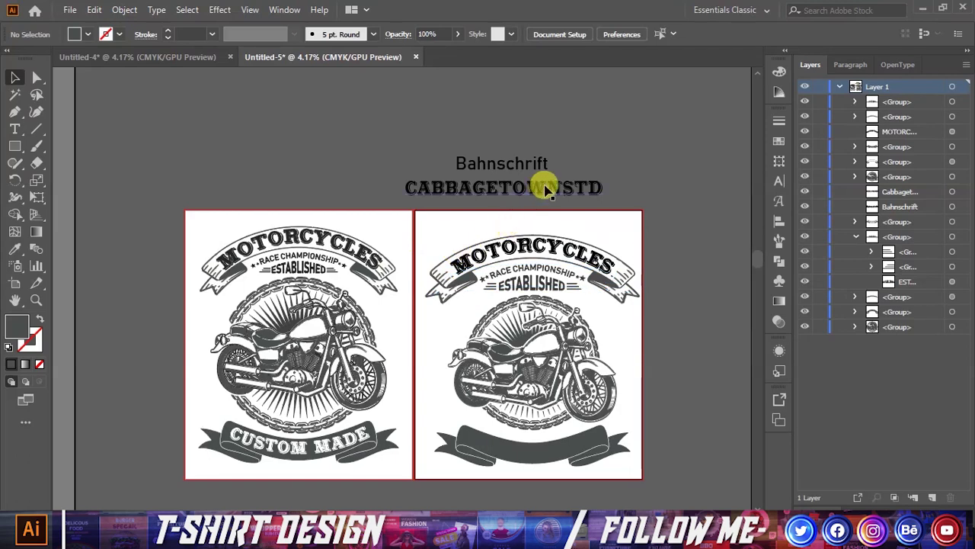
Duplicate the CABBAGETOWNSTD sample text just above the original.
{"action": "scroll", "coordinate": [545, 190], "scroll_direction": "up", "scroll_amount": 1}
{"action": "scroll", "coordinate": [548, 221], "scroll_direction": "up", "scroll_amount": 2}
{"action": "left_click", "coordinate": [542, 218]}
{"action": "double_click", "coordinate": [542, 218]}
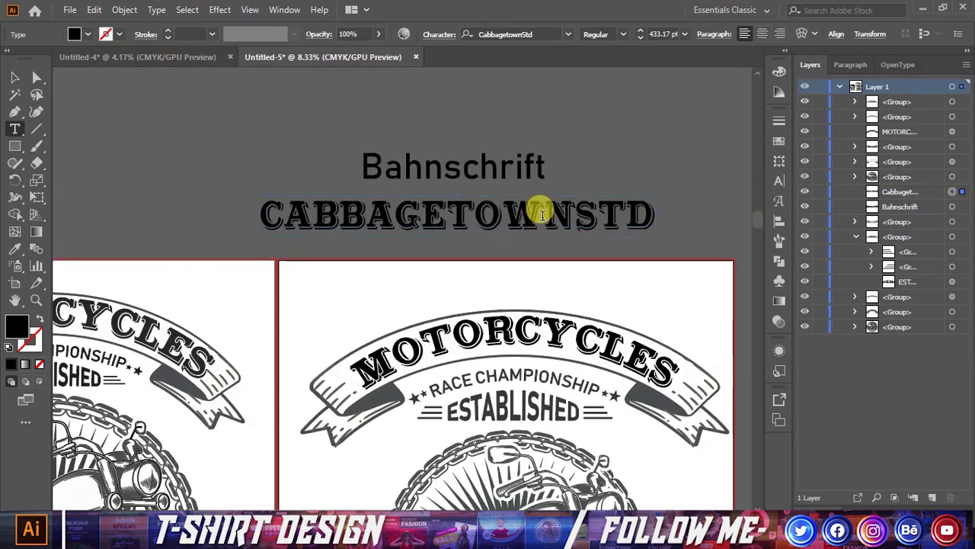
{"action": "left_click", "coordinate": [15, 77]}
{"action": "left_click", "coordinate": [529, 228]}
{"action": "left_click_drag", "start_coordinate": [493, 211], "coordinate": [425, 131]}
Retype the copy as CUSTOM MADE, remove the stray E, and fill it white.
{"action": "double_click", "coordinate": [425, 131]}
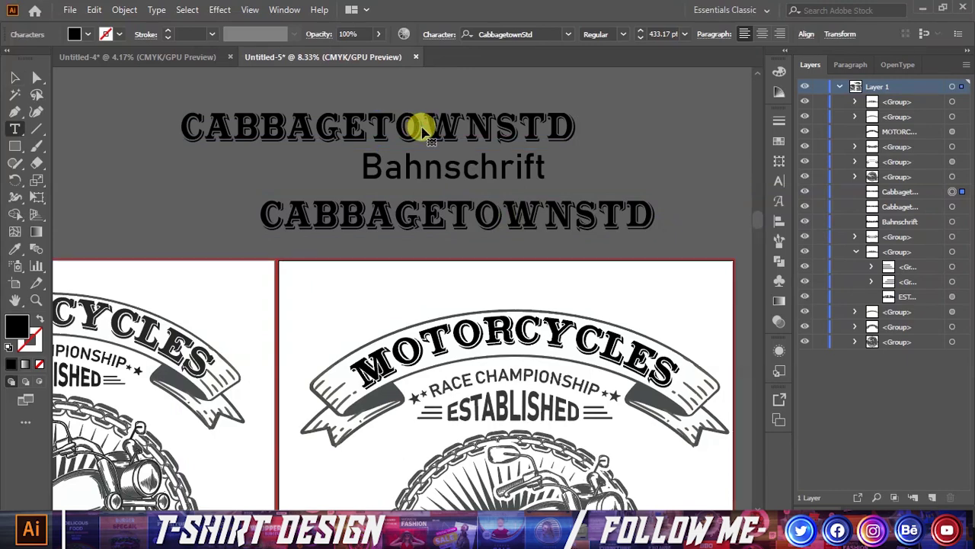
{"action": "double_click", "coordinate": [424, 130]}
{"action": "type", "text": "COUSTOM"}
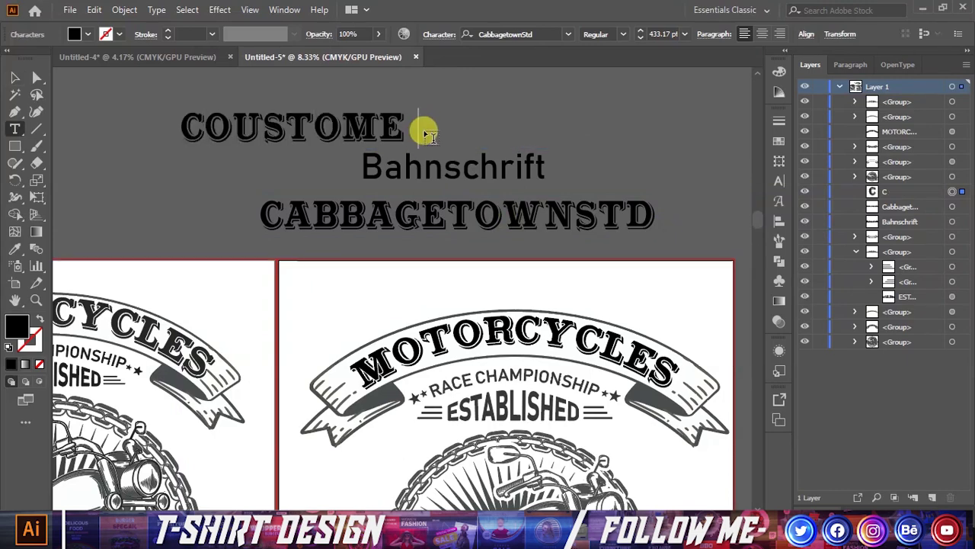
{"action": "type", "text": "E"}
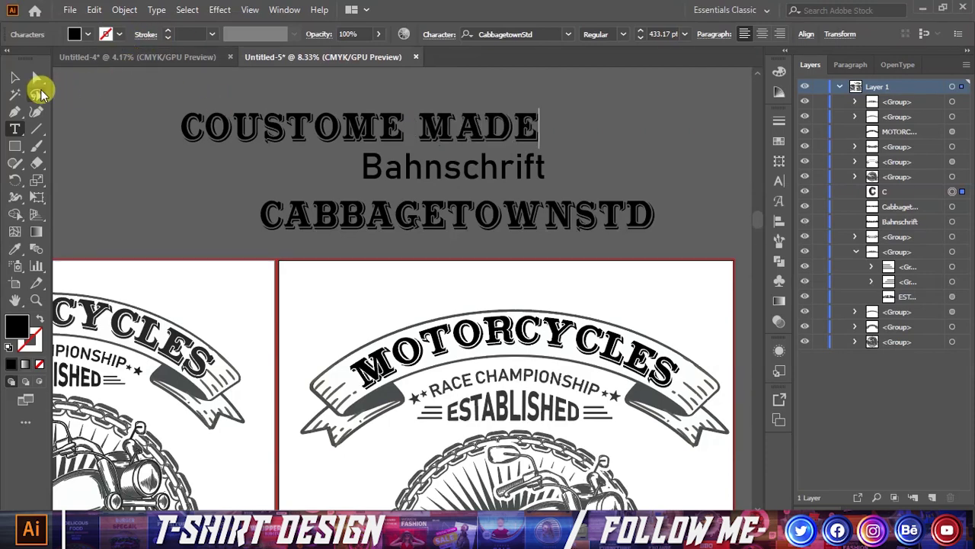
{"action": "left_click", "coordinate": [14, 76]}
{"action": "scroll", "coordinate": [354, 223], "scroll_direction": "down", "scroll_amount": 1}
{"action": "scroll", "coordinate": [354, 223], "scroll_direction": "down", "scroll_amount": 1}
{"action": "scroll", "coordinate": [402, 240], "scroll_direction": "down", "scroll_amount": 1}
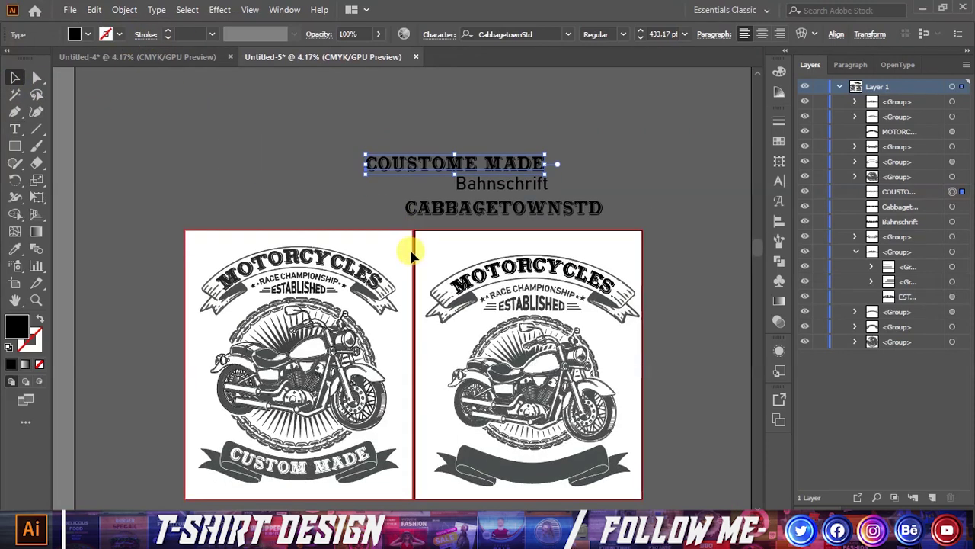
{"action": "double_click", "coordinate": [392, 163]}
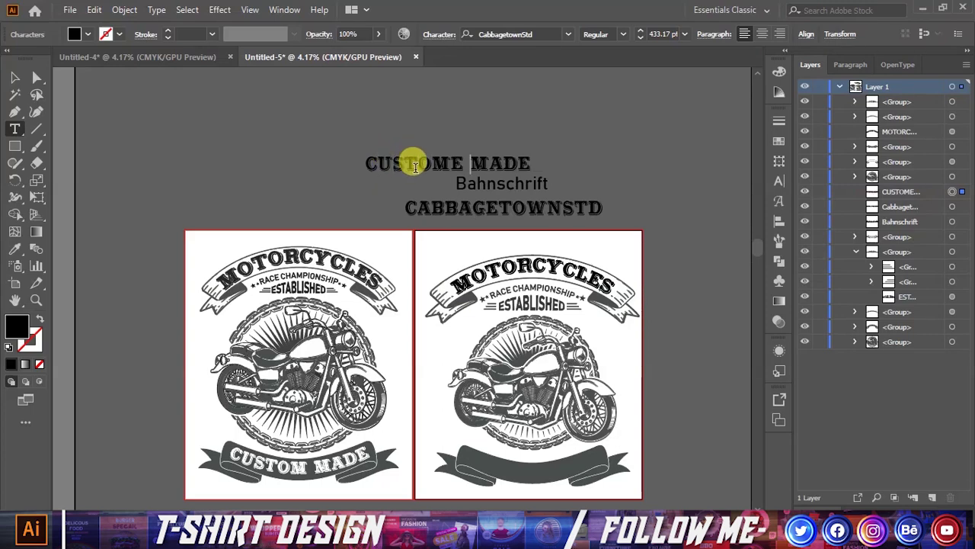
{"action": "key", "text": "BackSpace"}
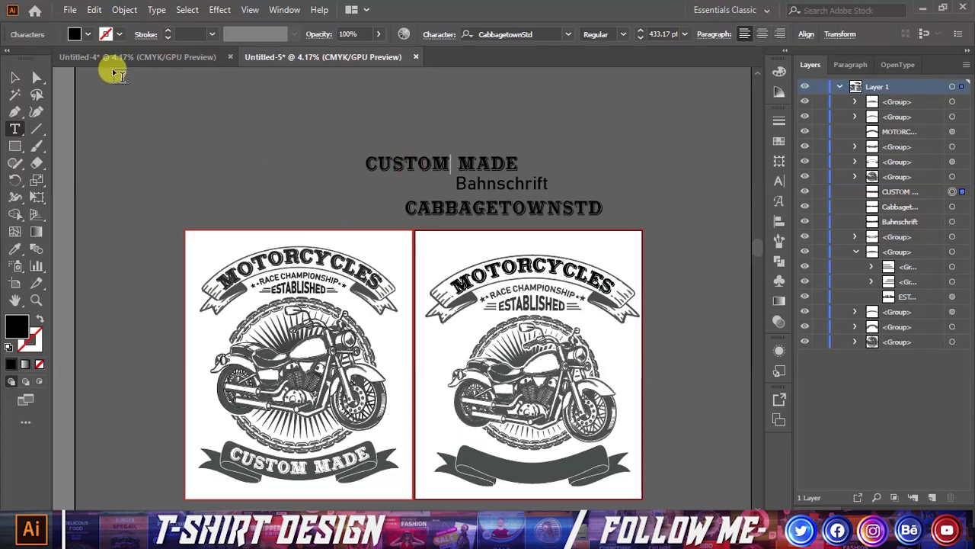
{"action": "left_click", "coordinate": [15, 79]}
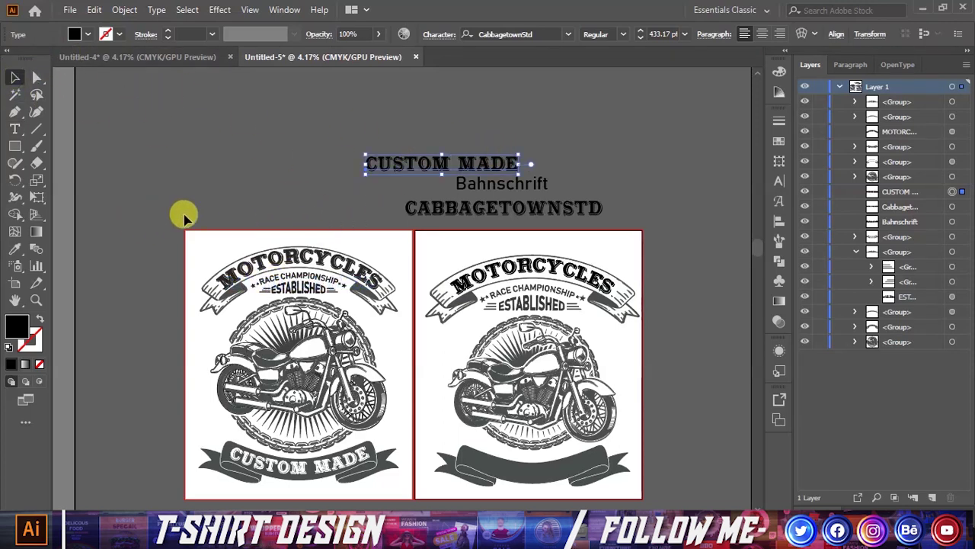
{"action": "left_click", "coordinate": [238, 457]}
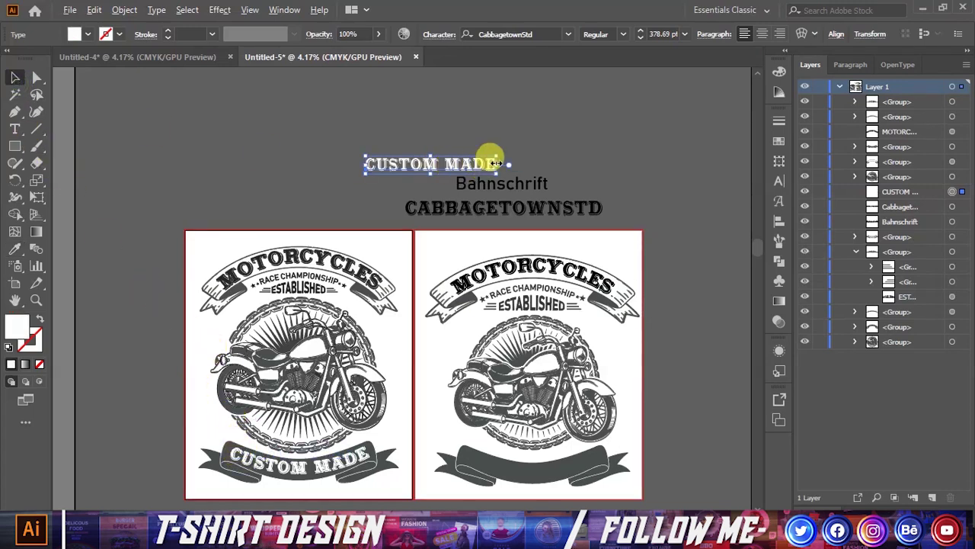
Put CUSTOM MADE on the bottom ribbon, bring it to front, and resize it centred.
{"action": "mouse_move", "coordinate": [495, 163]}
{"action": "left_mouse_down"}
{"action": "mouse_move", "coordinate": [509, 163]}
{"action": "mouse_move", "coordinate": [594, 484]}
{"action": "left_mouse_up"}
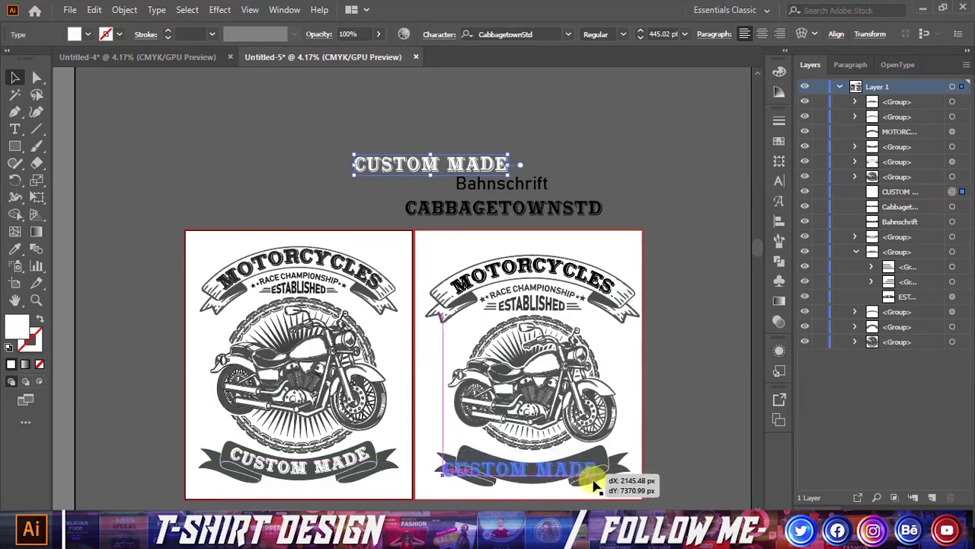
{"action": "scroll", "coordinate": [594, 484], "scroll_direction": "up", "scroll_amount": 2}
{"action": "right_click", "coordinate": [567, 430]}
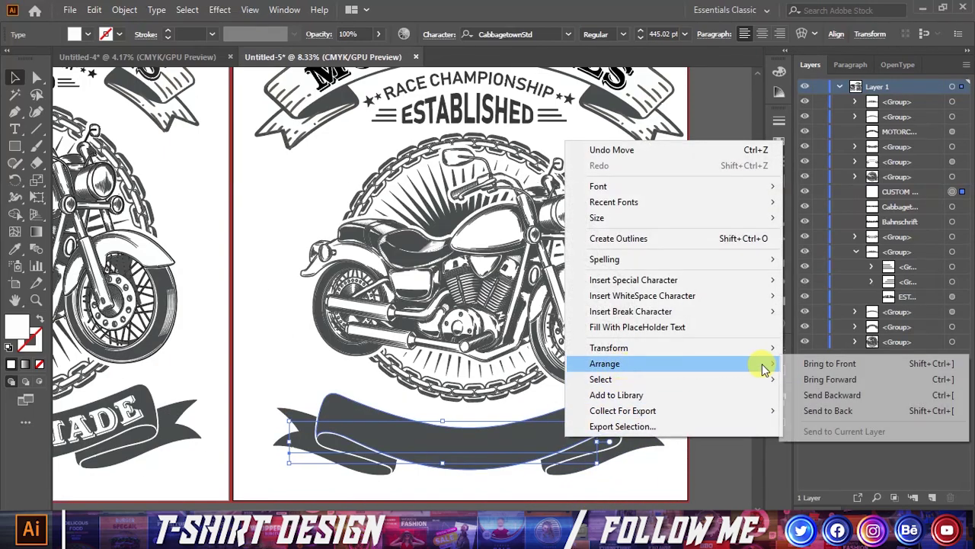
{"action": "left_click", "coordinate": [792, 363]}
{"action": "mouse_move", "coordinate": [593, 442]}
{"action": "left_mouse_down"}
{"action": "mouse_move", "coordinate": [531, 441]}
{"action": "mouse_move", "coordinate": [560, 419]}
{"action": "left_mouse_up"}
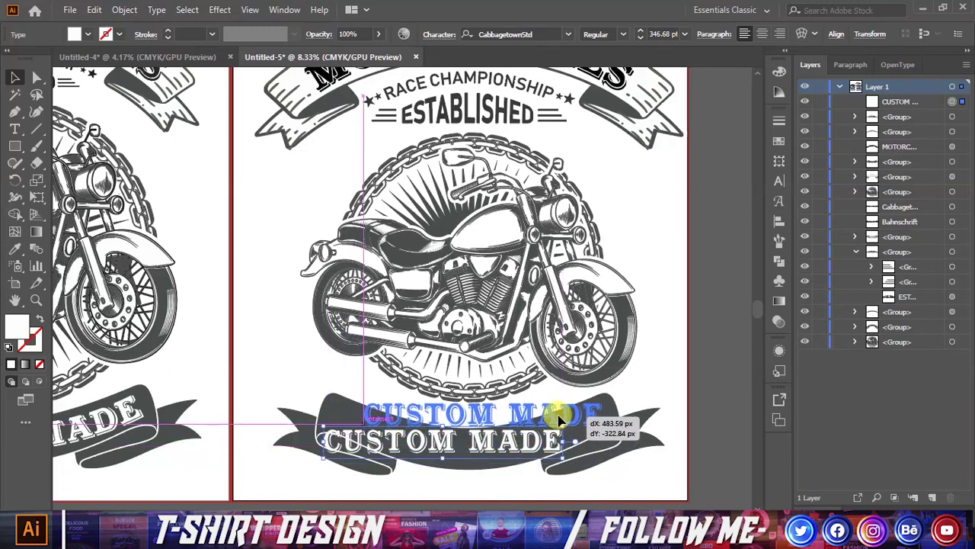
{"action": "left_click_drag", "start_coordinate": [561, 419], "coordinate": [550, 419]}
{"action": "scroll", "coordinate": [327, 264], "scroll_direction": "down", "scroll_amount": 1}
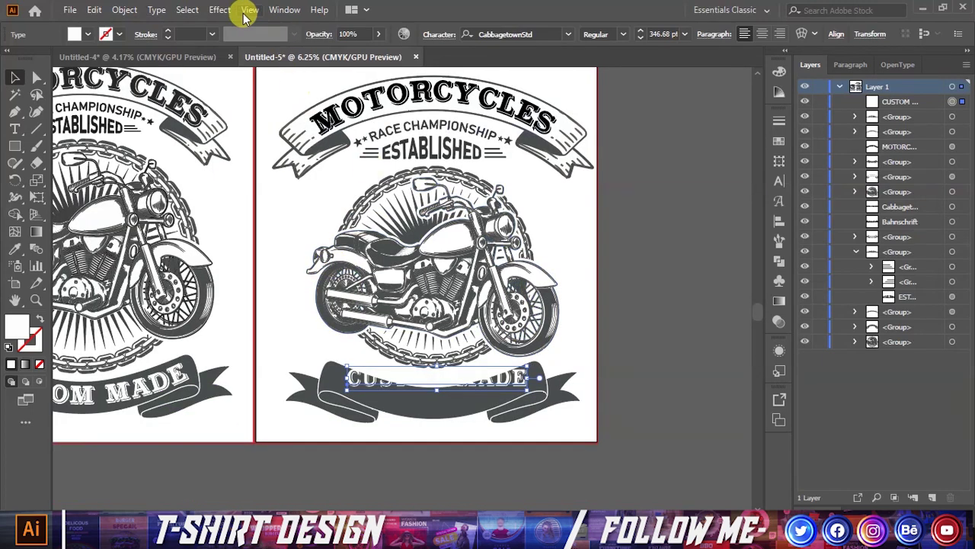
Warp CUSTOM MADE with Arc Lower at 19% bend and recentre it on the ribbon.
{"action": "left_click", "coordinate": [219, 9]}
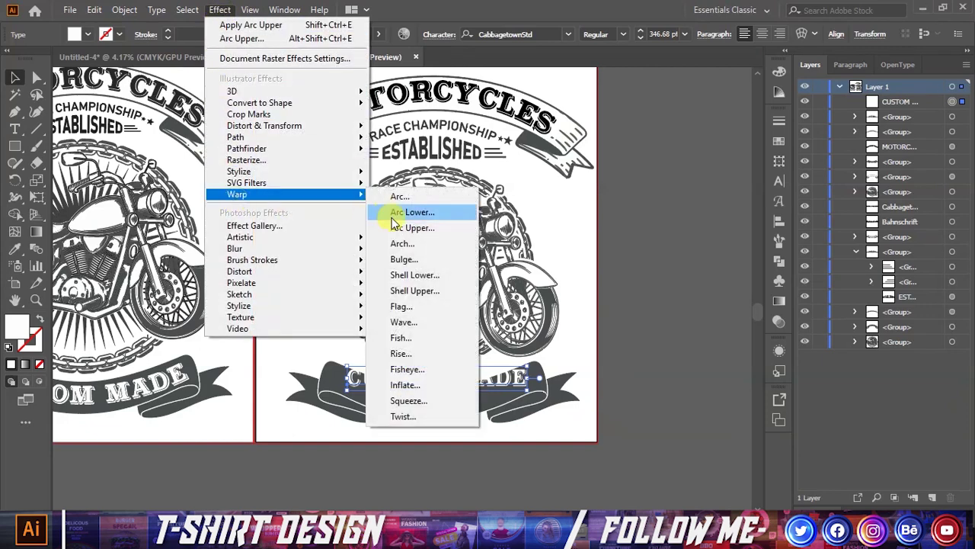
{"action": "left_click", "coordinate": [400, 215]}
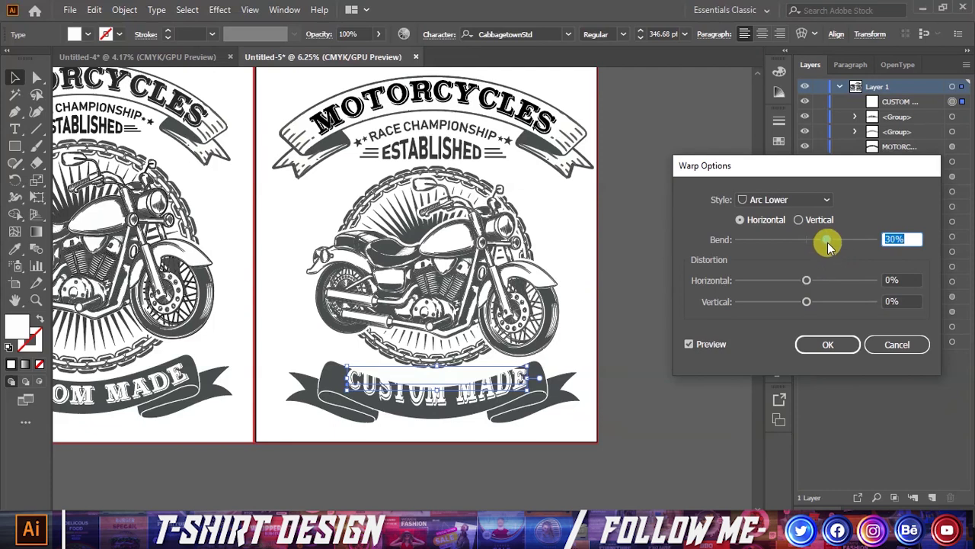
{"action": "left_click", "coordinate": [828, 344]}
{"action": "scroll", "coordinate": [553, 384], "scroll_direction": "up", "scroll_amount": 1}
{"action": "left_click_drag", "start_coordinate": [483, 402], "coordinate": [465, 388]}
{"action": "scroll", "coordinate": [421, 428], "scroll_direction": "up", "scroll_amount": 1}
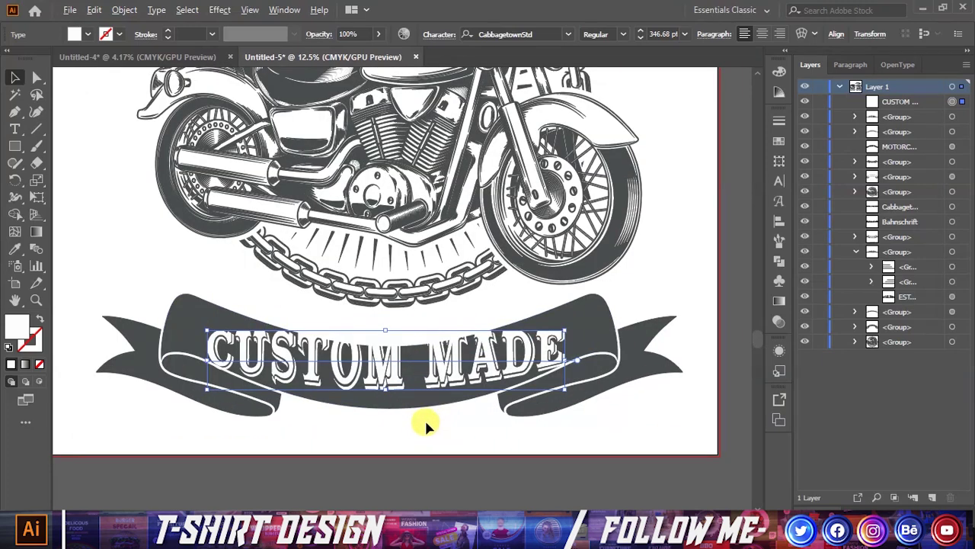
{"action": "mouse_move", "coordinate": [581, 358]}
{"action": "left_mouse_down"}
{"action": "mouse_move", "coordinate": [625, 367]}
{"action": "mouse_move", "coordinate": [587, 359]}
{"action": "left_mouse_up"}
{"action": "left_click_drag", "start_coordinate": [507, 328], "coordinate": [499, 354]}
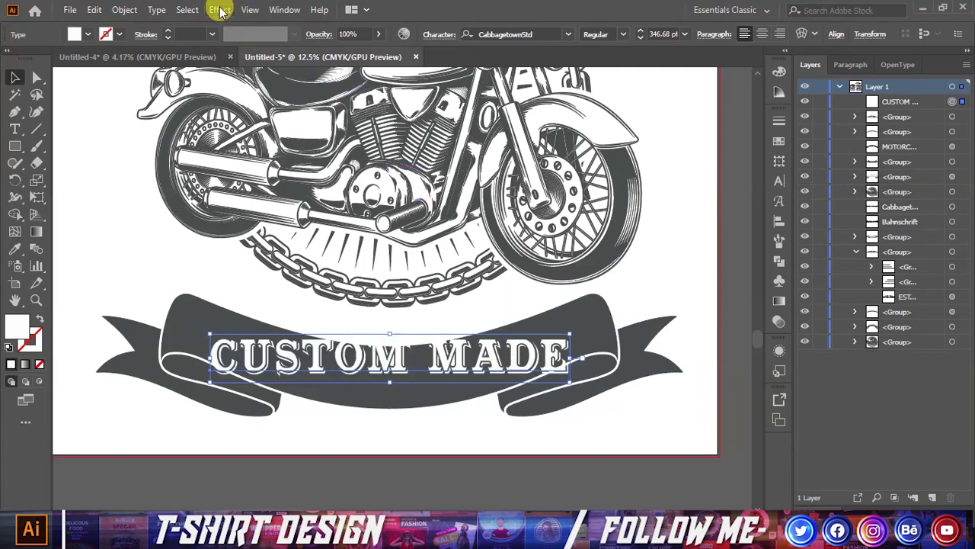
Apply an Arc warp with -24% bend to CUSTOM MADE and raise it on the ribbon.
{"action": "left_click", "coordinate": [219, 10]}
{"action": "mouse_move", "coordinate": [236, 195]}
{"action": "left_click", "coordinate": [398, 199]}
{"action": "left_click_drag", "start_coordinate": [838, 239], "coordinate": [791, 241]}
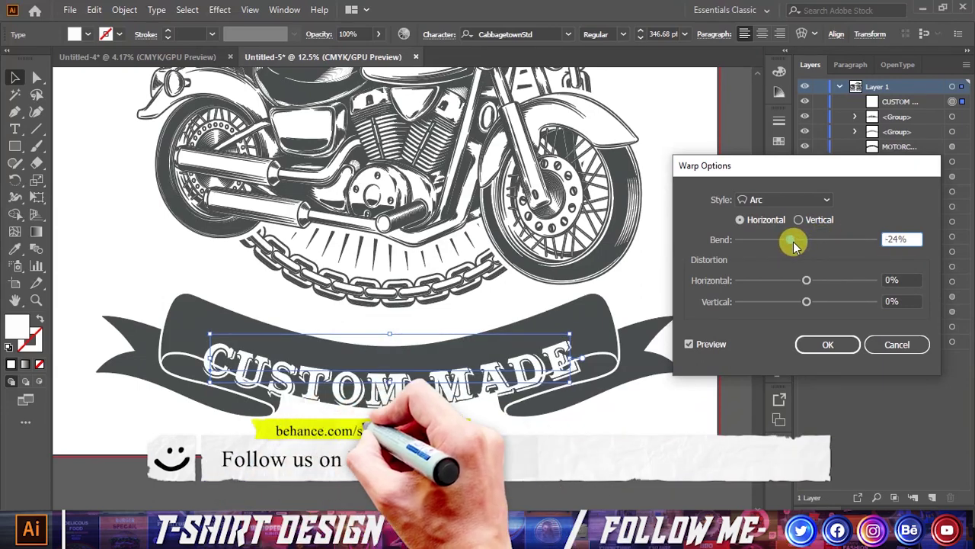
{"action": "left_click", "coordinate": [820, 344]}
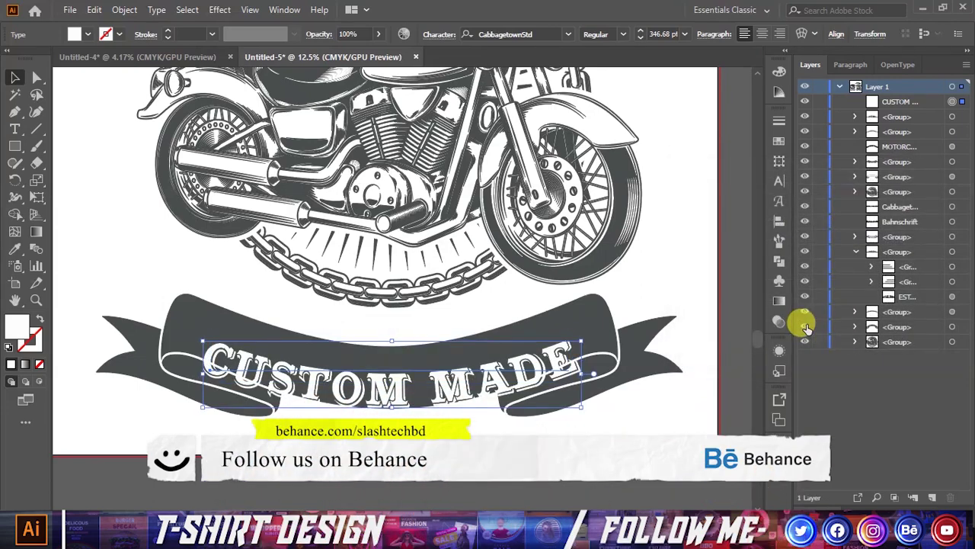
{"action": "left_click_drag", "start_coordinate": [431, 392], "coordinate": [397, 381]}
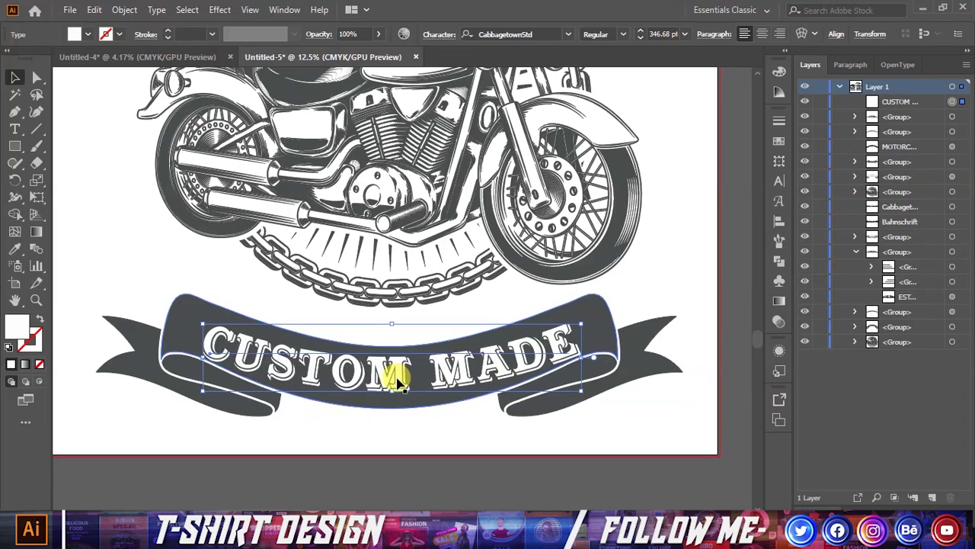
Undo the -24% arc on CUSTOM MADE and move the straight text higher.
{"action": "right_click", "coordinate": [395, 374]}
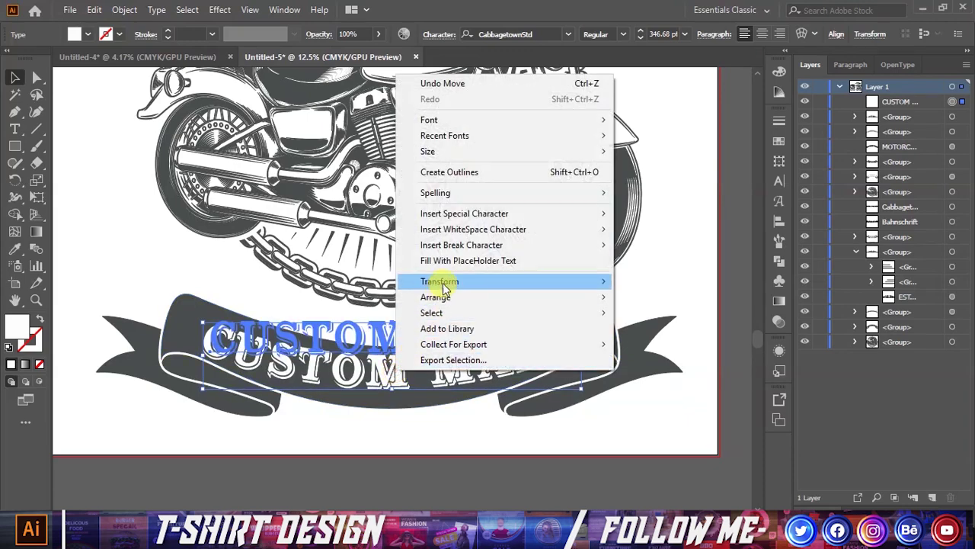
{"action": "left_click", "coordinate": [331, 261]}
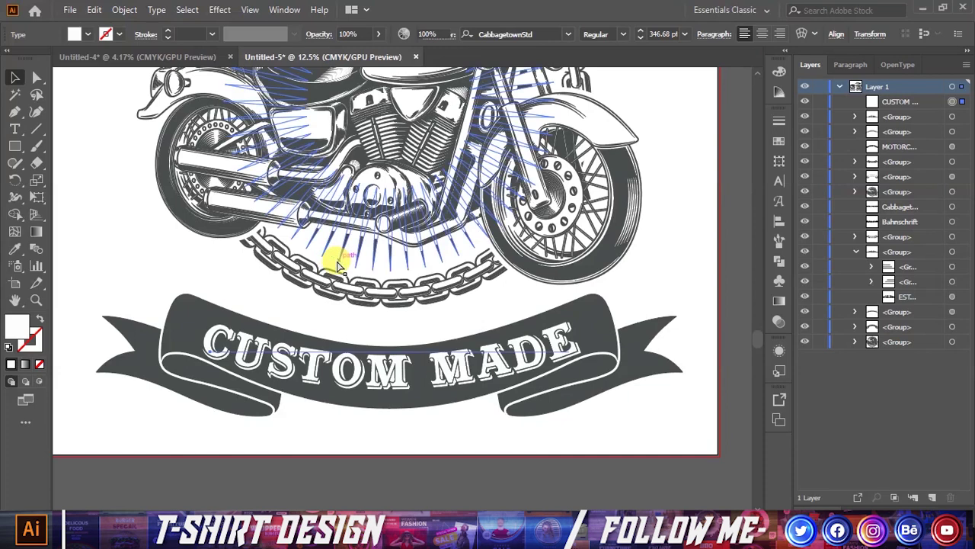
{"action": "left_click_drag", "start_coordinate": [398, 381], "coordinate": [399, 380]}
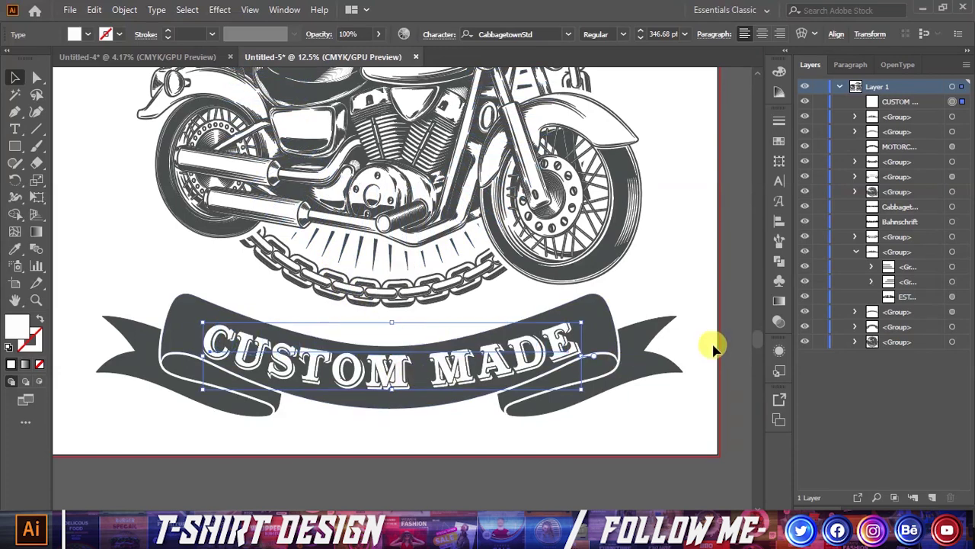
{"action": "left_click_drag", "start_coordinate": [501, 340], "coordinate": [519, 354]}
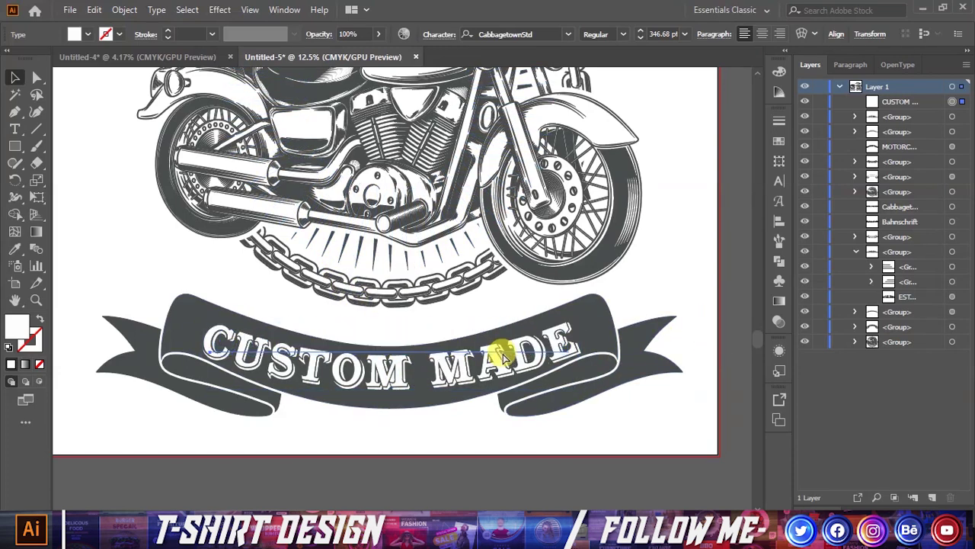
{"action": "left_click_drag", "start_coordinate": [587, 365], "coordinate": [588, 363]}
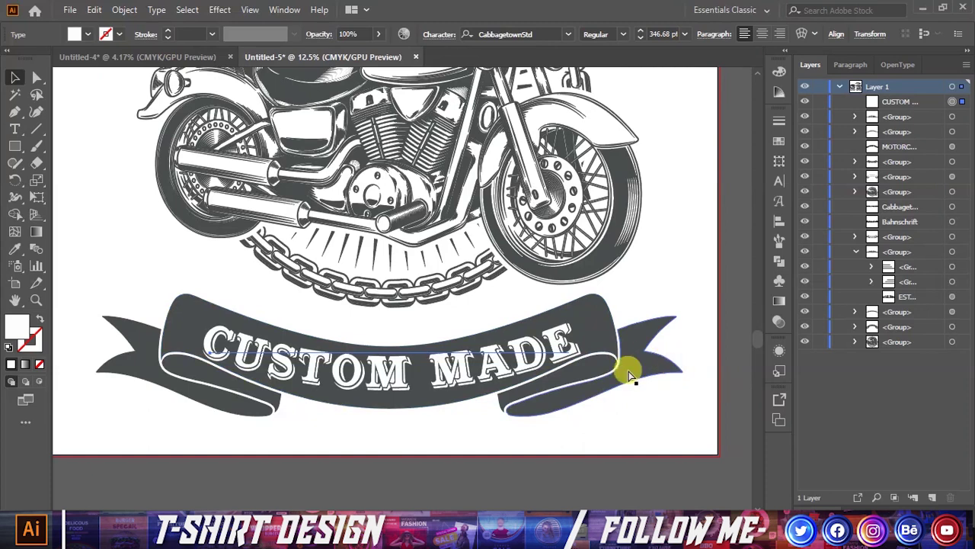
{"action": "left_click", "coordinate": [538, 455]}
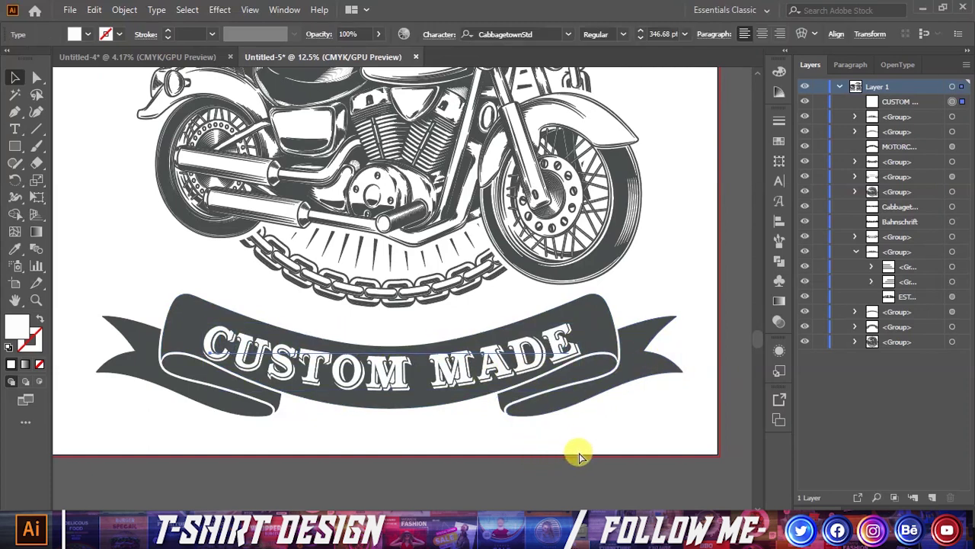
{"action": "key", "text": "Down"}
{"action": "key", "text": "Down"}
{"action": "key", "text": "Down"}
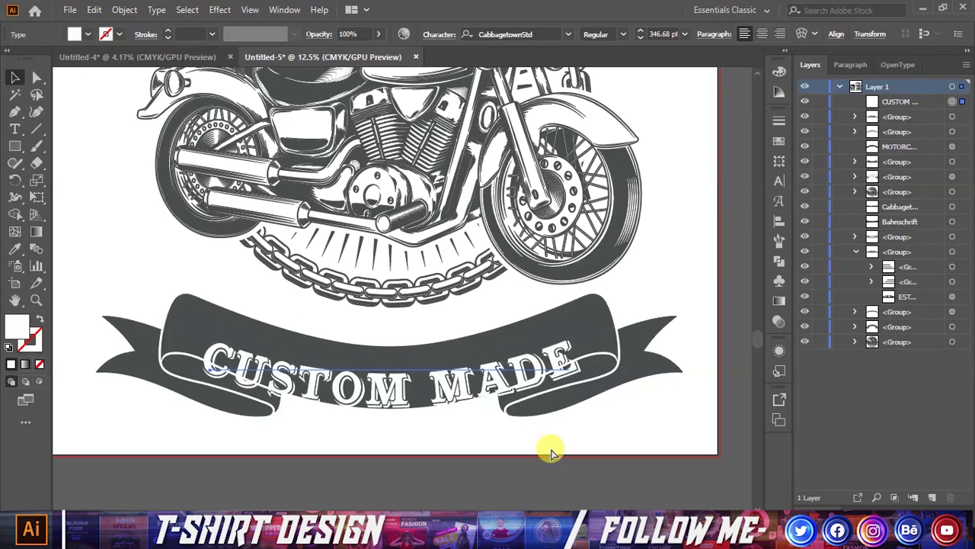
{"action": "key", "text": "ctrl+z"}
{"action": "mouse_move", "coordinate": [378, 333]}
{"action": "left_mouse_down"}
{"action": "mouse_move", "coordinate": [381, 346]}
{"action": "mouse_move", "coordinate": [381, 332]}
{"action": "left_mouse_up"}
Arch CUSTOM MADE with an Arc warp at -28% bend, then nudge it up slightly.
{"action": "left_click", "coordinate": [219, 9]}
{"action": "mouse_move", "coordinate": [236, 194]}
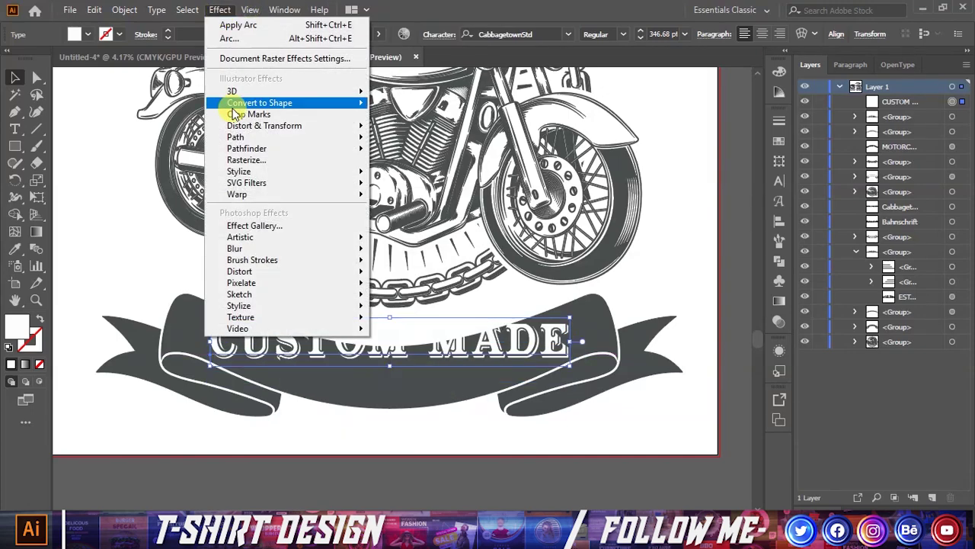
{"action": "left_click", "coordinate": [397, 198]}
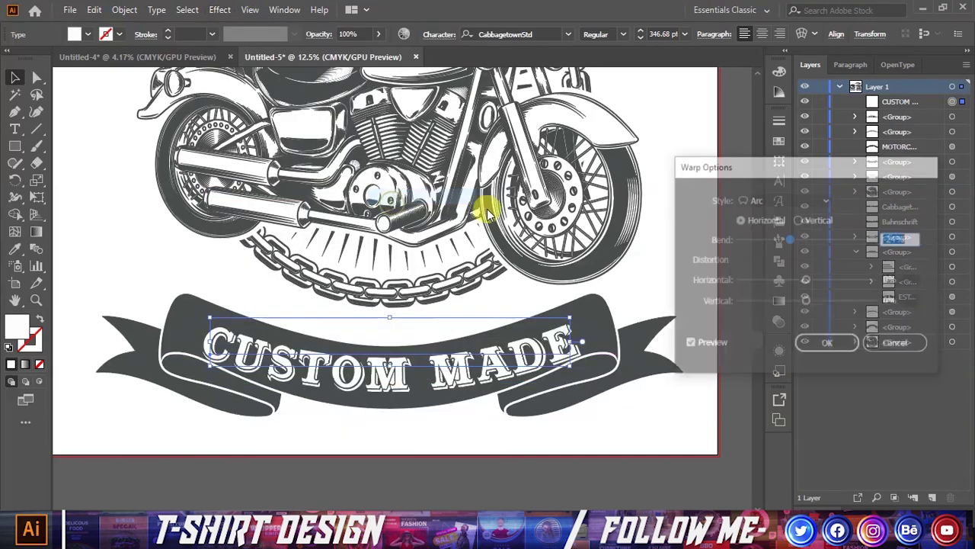
{"action": "left_click_drag", "start_coordinate": [780, 241], "coordinate": [788, 242]}
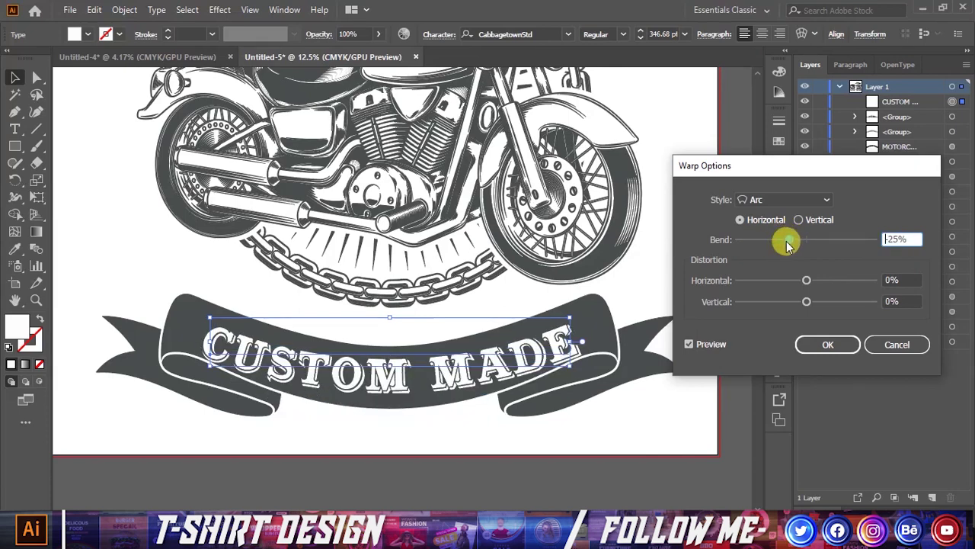
{"action": "key", "text": "Down"}
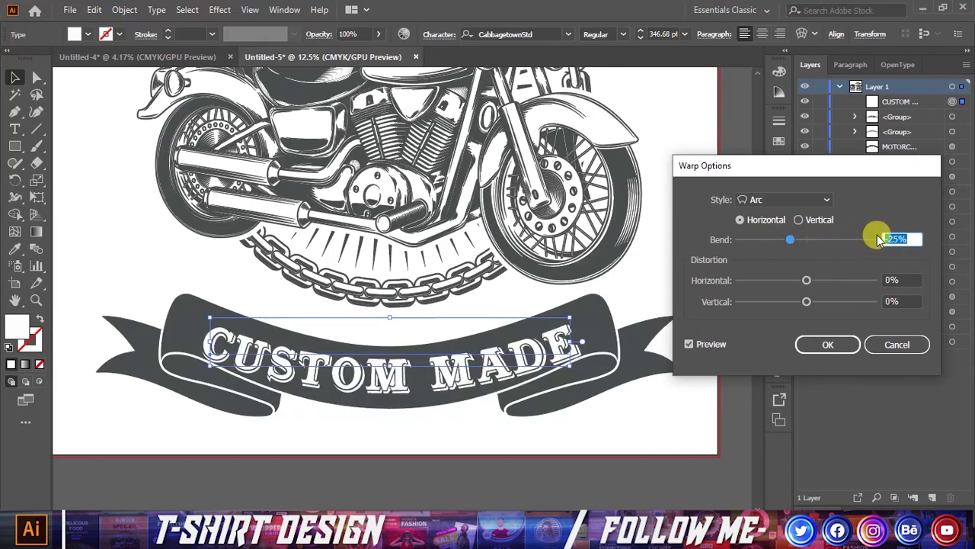
{"action": "key", "text": "Down"}
{"action": "key", "text": "Down"}
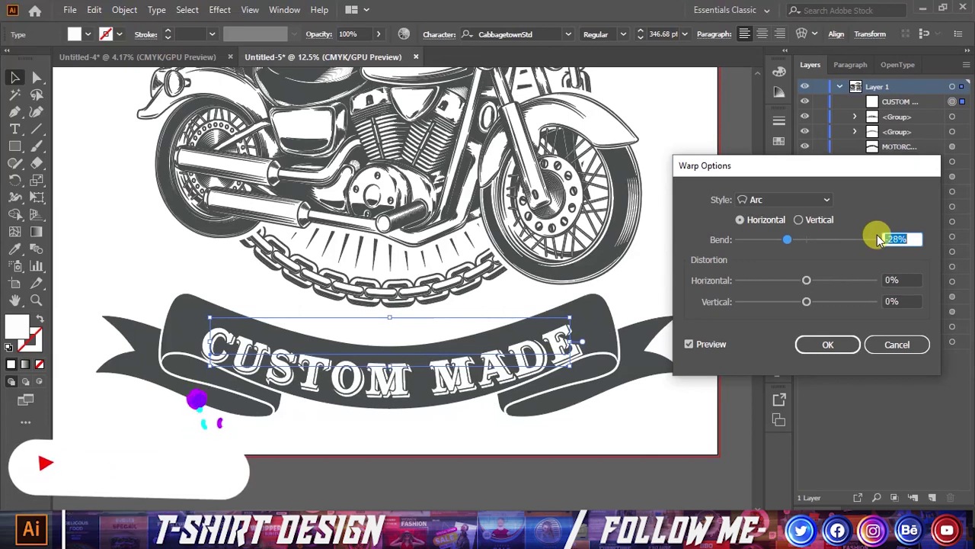
{"action": "left_click", "coordinate": [828, 350]}
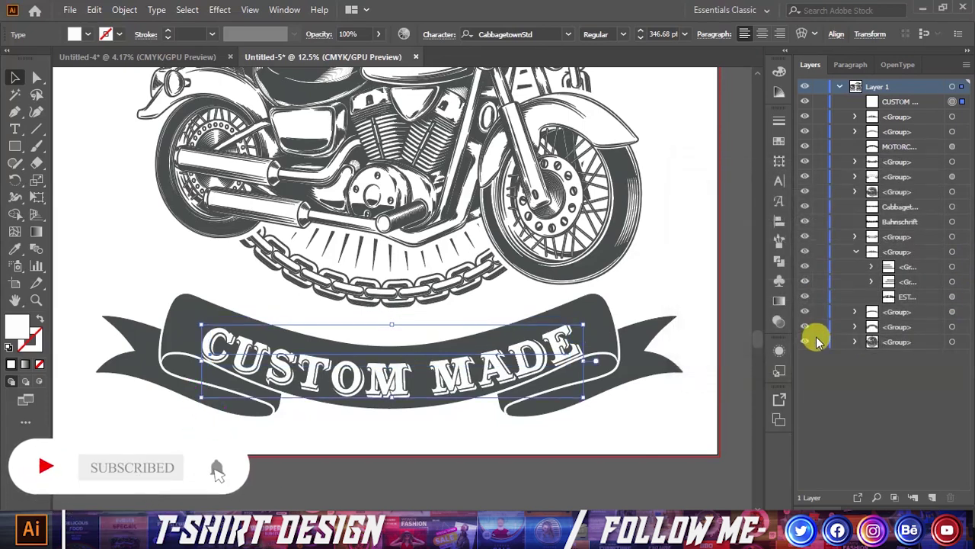
{"action": "key", "text": "Up"}
{"action": "key", "text": "Up"}
{"action": "key", "text": "Up"}
{"action": "key", "text": "Up"}
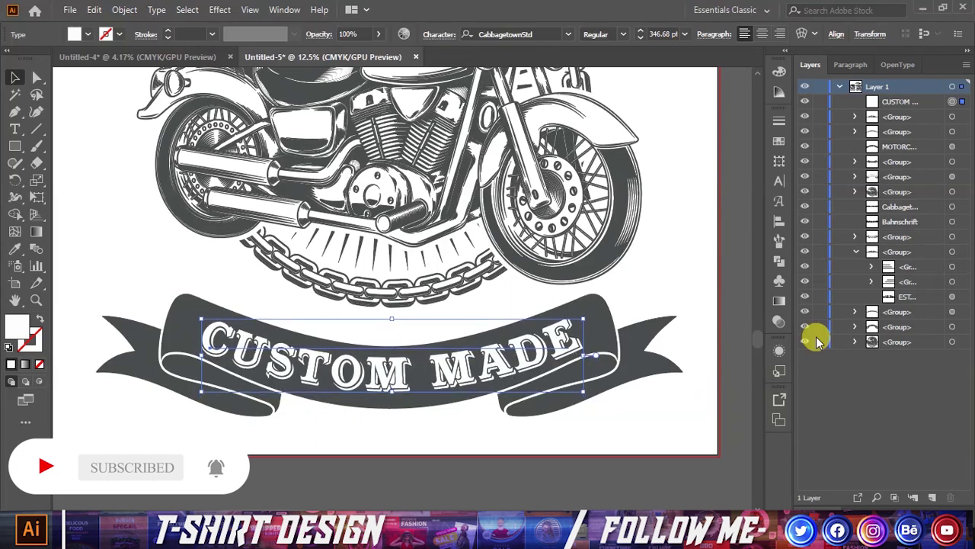
{"action": "scroll", "coordinate": [606, 313], "scroll_direction": "down", "scroll_amount": 3}
Select all the badge artwork on the right artboard, checking the bottom ribbon group.
{"action": "left_click", "coordinate": [660, 318]}
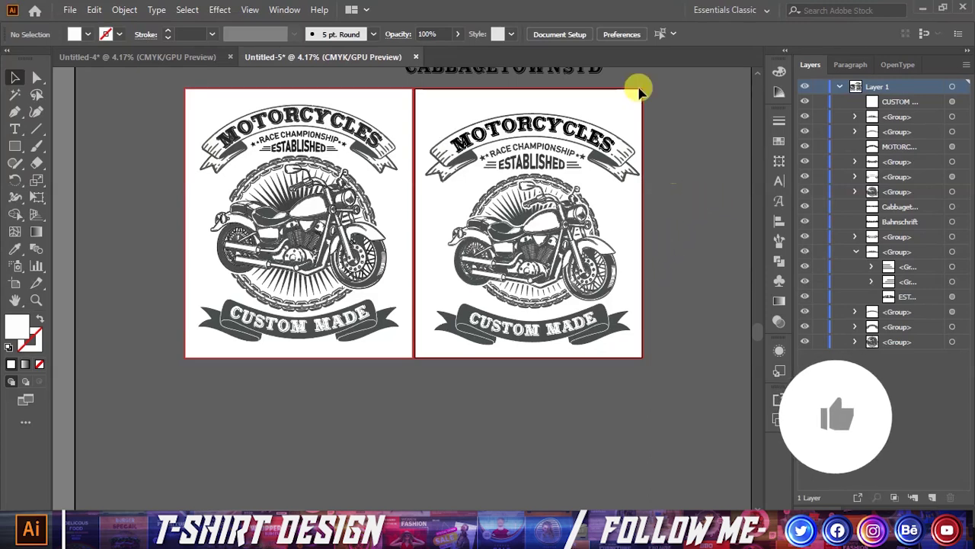
{"action": "left_click_drag", "start_coordinate": [554, 112], "coordinate": [615, 348]}
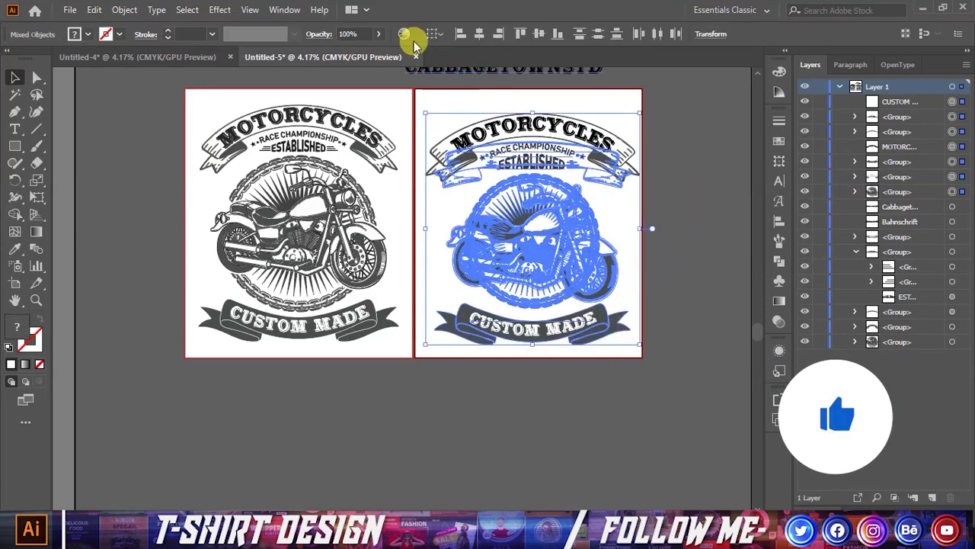
{"action": "left_click", "coordinate": [724, 228]}
{"action": "scroll", "coordinate": [556, 373], "scroll_direction": "up", "scroll_amount": 2}
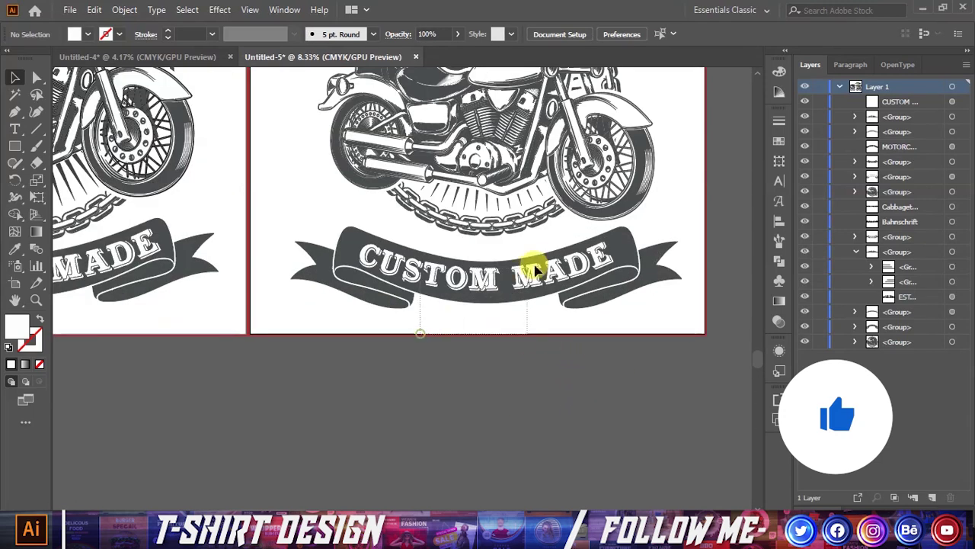
{"action": "left_click", "coordinate": [535, 270]}
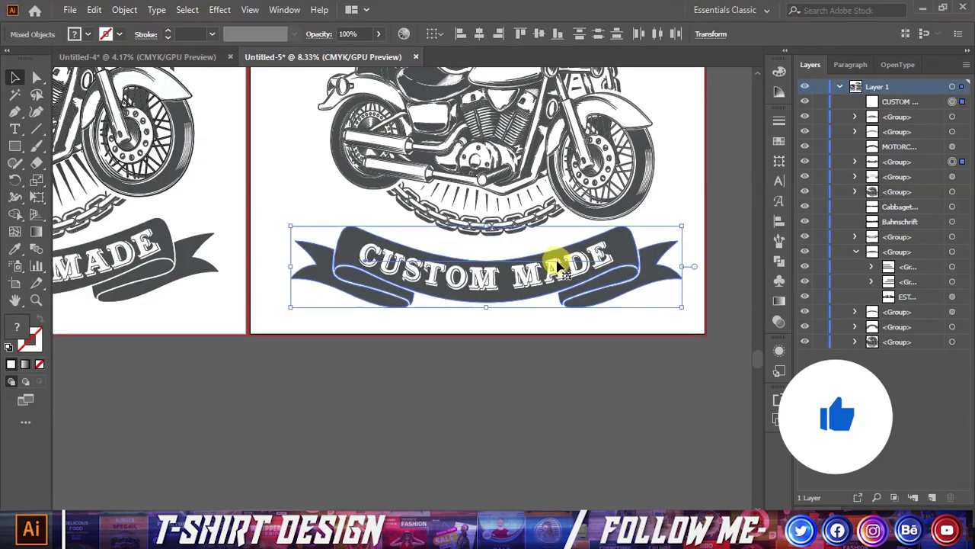
{"action": "scroll", "coordinate": [474, 332], "scroll_direction": "down", "scroll_amount": 2}
{"action": "left_click", "coordinate": [497, 359]}
{"action": "scroll", "coordinate": [496, 359], "scroll_direction": "down", "scroll_amount": 1}
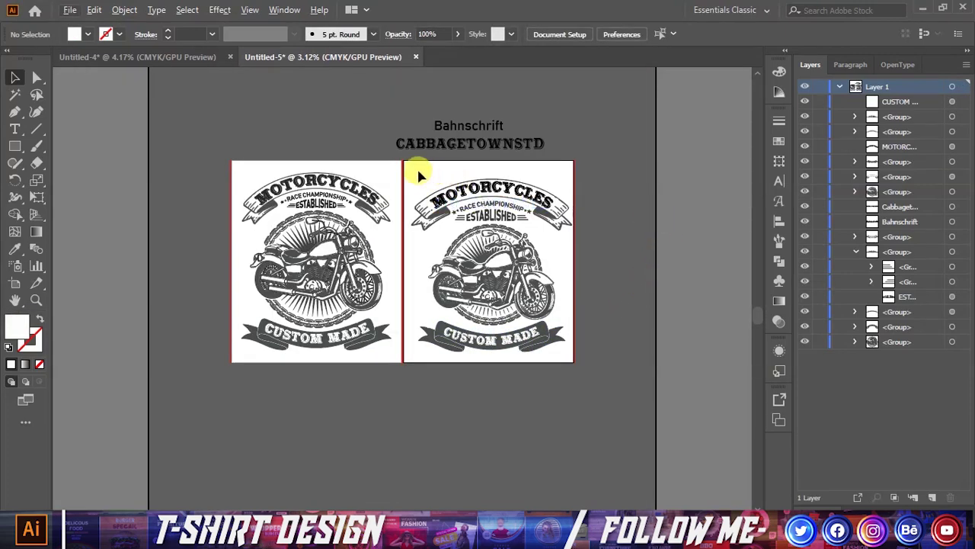
{"action": "left_click_drag", "start_coordinate": [581, 383], "coordinate": [581, 384]}
{"action": "scroll", "coordinate": [560, 231], "scroll_direction": "up", "scroll_amount": 1}
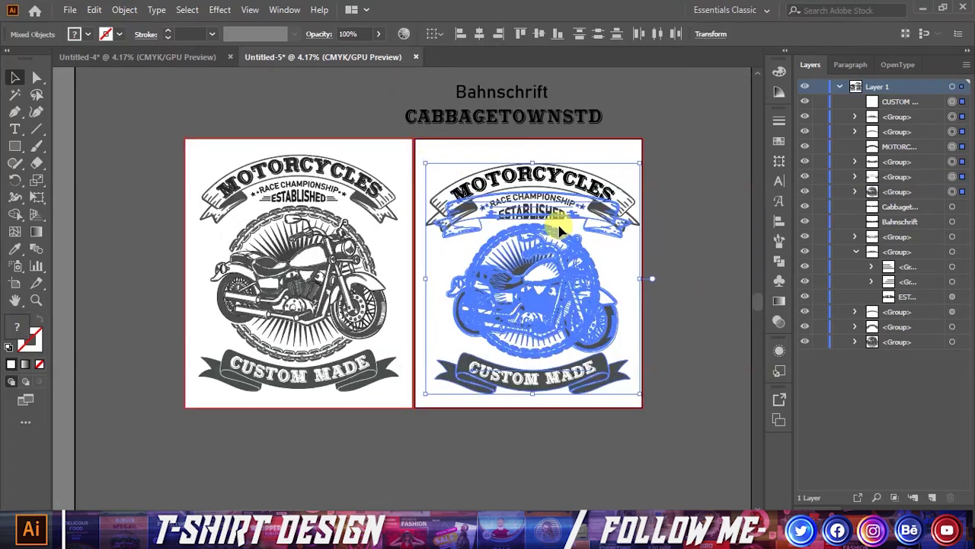
Shift the right badge up and left, and delete the Bahnschrift and CABBAGETOWNSTD labels.
{"action": "mouse_move", "coordinate": [568, 192]}
{"action": "left_mouse_down"}
{"action": "mouse_move", "coordinate": [564, 180]}
{"action": "mouse_move", "coordinate": [539, 179]}
{"action": "left_mouse_up"}
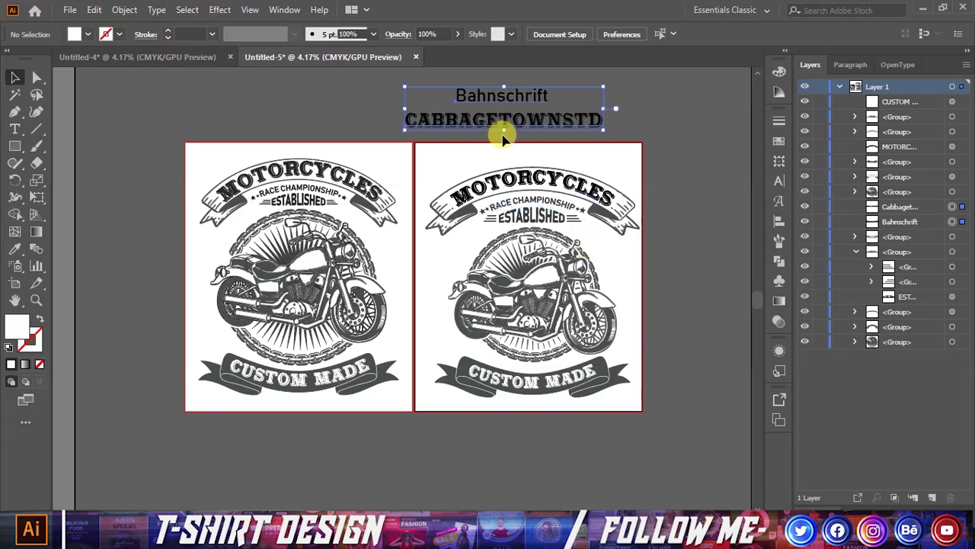
{"action": "key", "text": "Delete"}
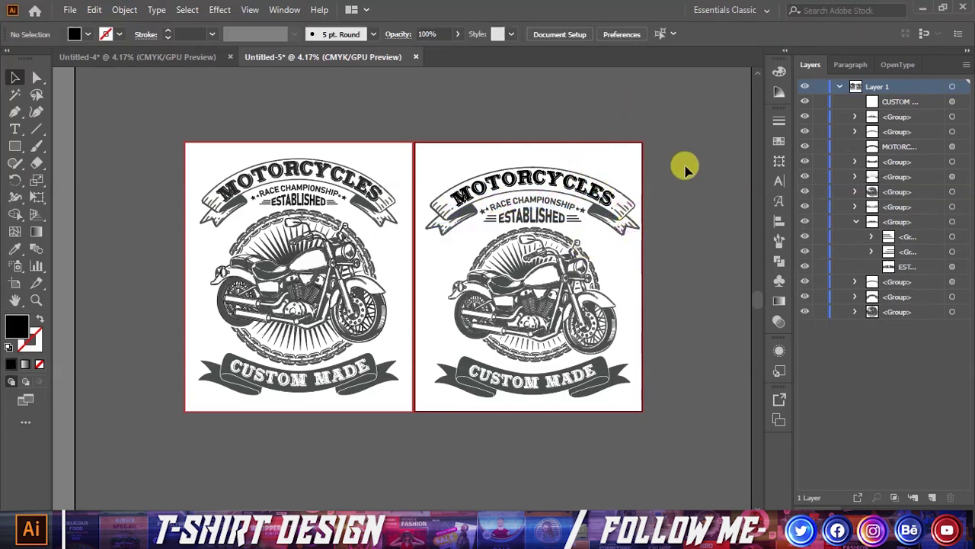
{"action": "scroll", "coordinate": [702, 280], "scroll_direction": "up", "scroll_amount": 1}
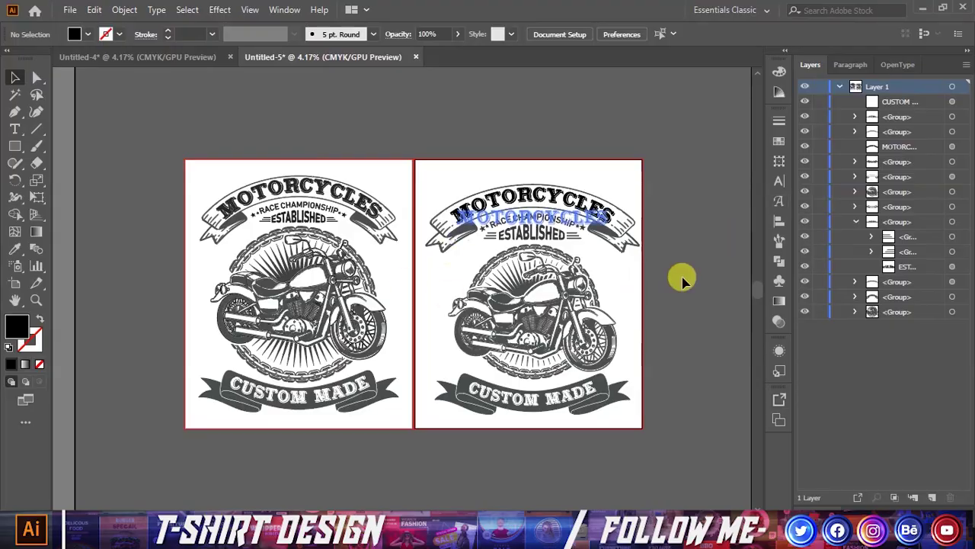